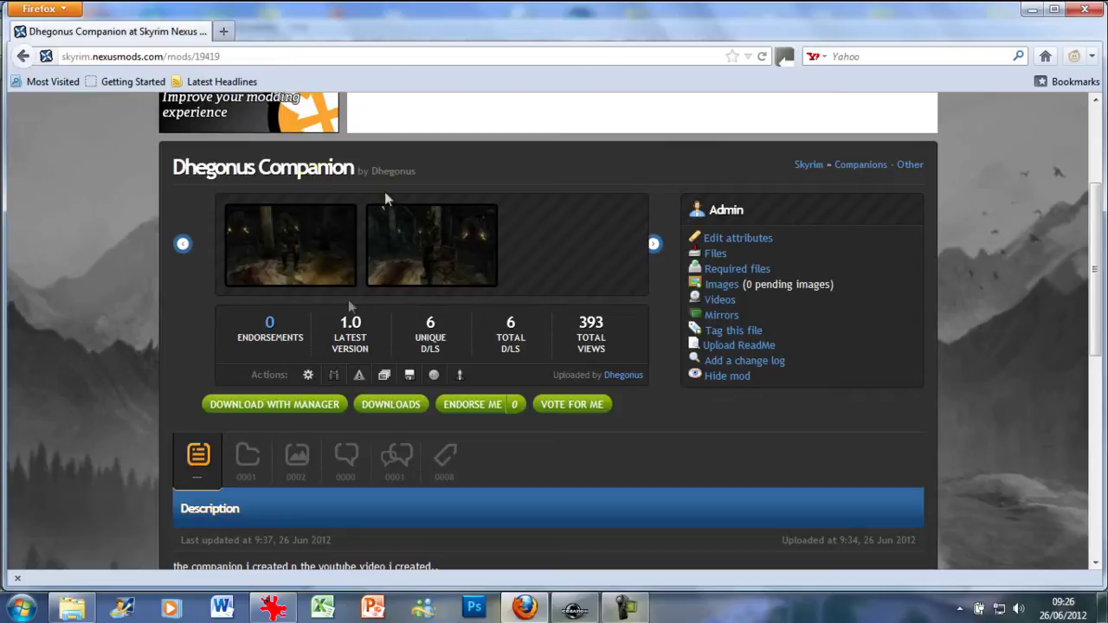
{"action": "scroll", "coordinate": [1007, 274], "scroll_direction": "up", "scroll_amount": 4}
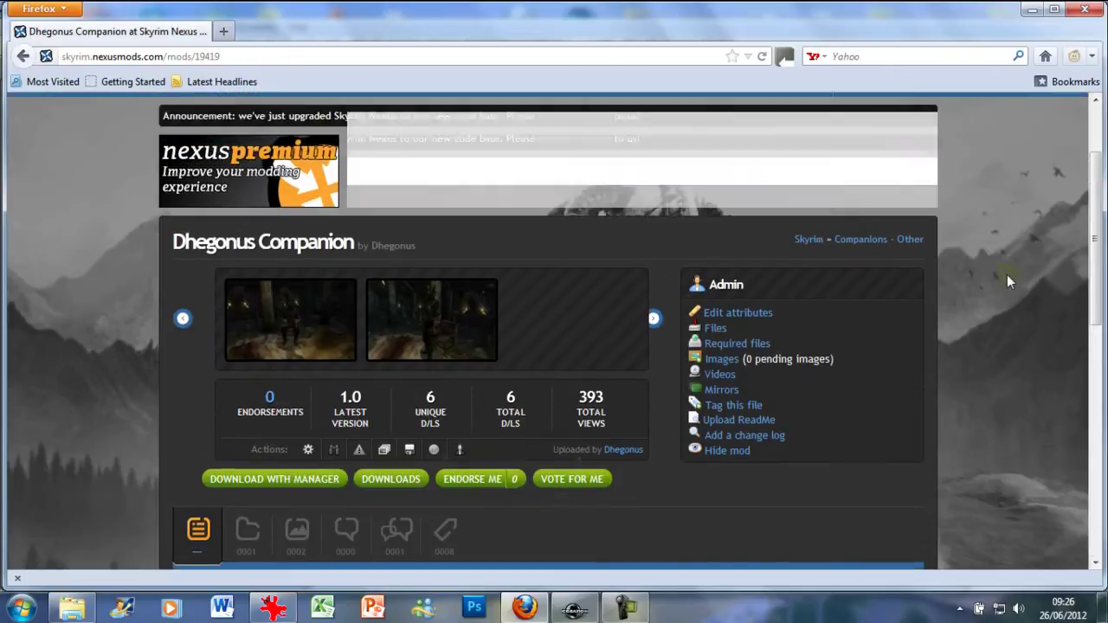
{"action": "scroll", "coordinate": [997, 278], "scroll_direction": "down", "scroll_amount": 4}
{"action": "scroll", "coordinate": [997, 278], "scroll_direction": "up", "scroll_amount": 2}
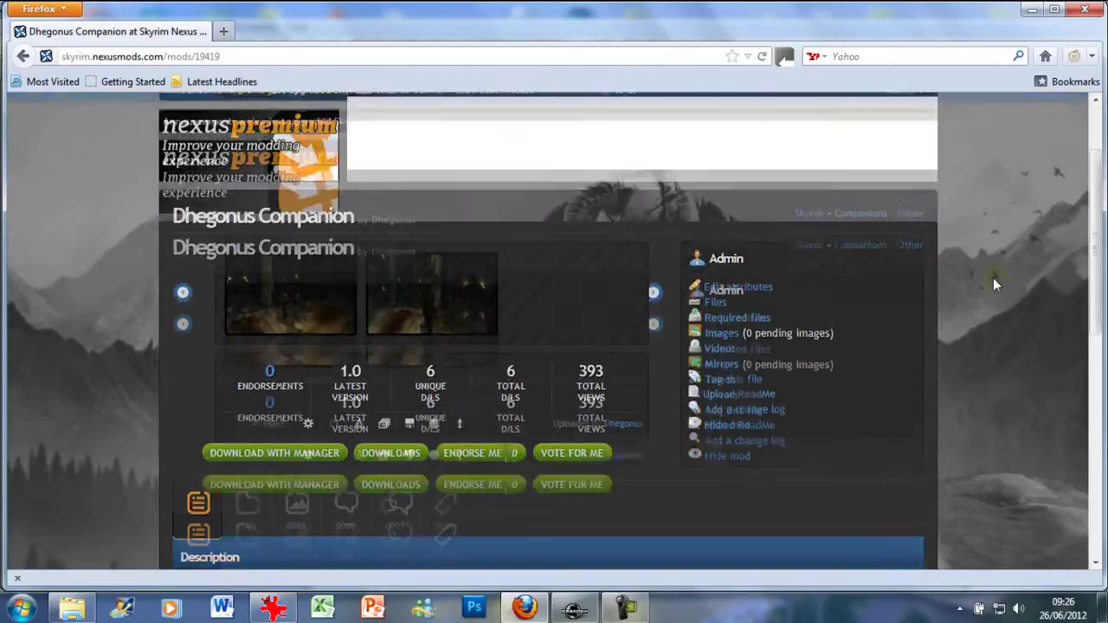
{"action": "scroll", "coordinate": [989, 279], "scroll_direction": "up", "scroll_amount": 2}
{"action": "scroll", "coordinate": [987, 279], "scroll_direction": "down", "scroll_amount": 4}
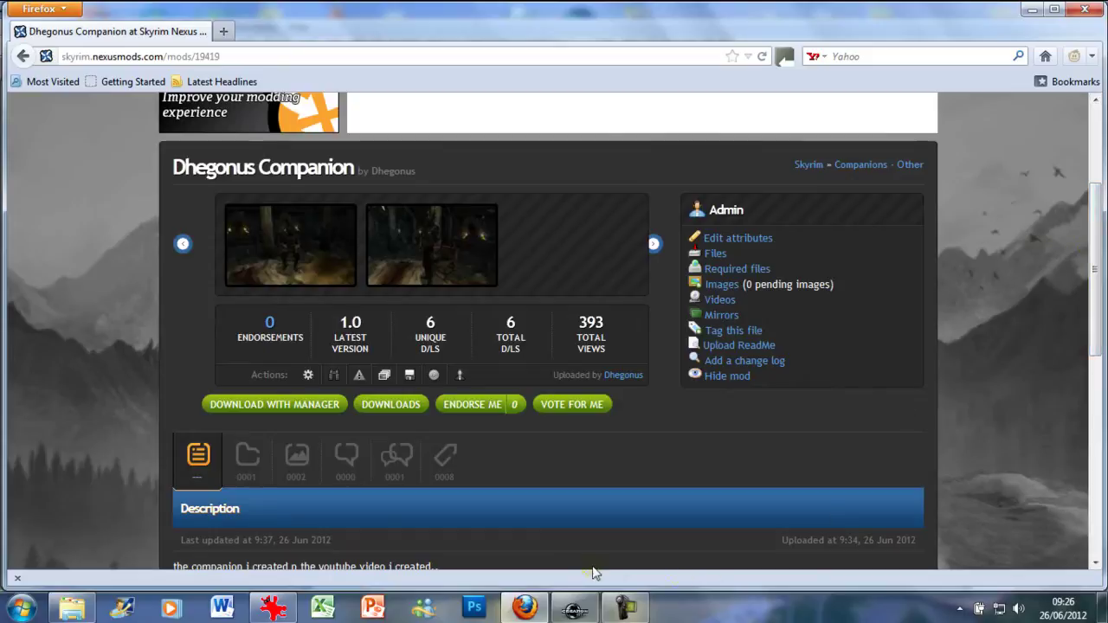
Switch to the Creation Kit and move the Cell View window clear of the Object Window
{"action": "left_click", "coordinate": [564, 613]}
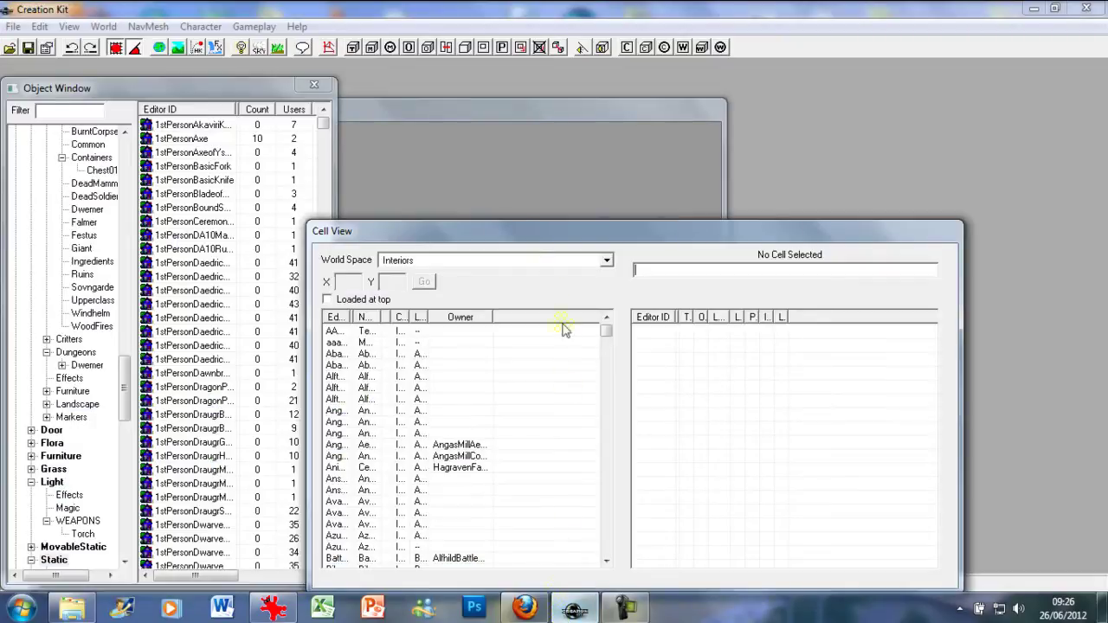
{"action": "left_click_drag", "start_coordinate": [523, 234], "coordinate": [623, 187]}
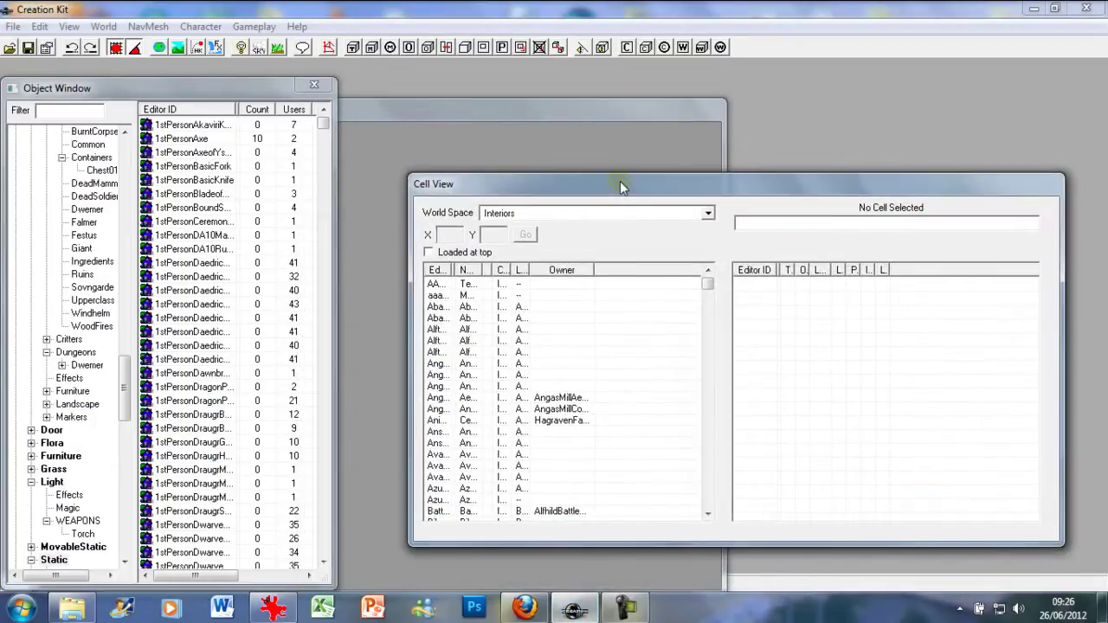
{"action": "left_click", "coordinate": [15, 31]}
{"action": "left_click", "coordinate": [38, 45]}
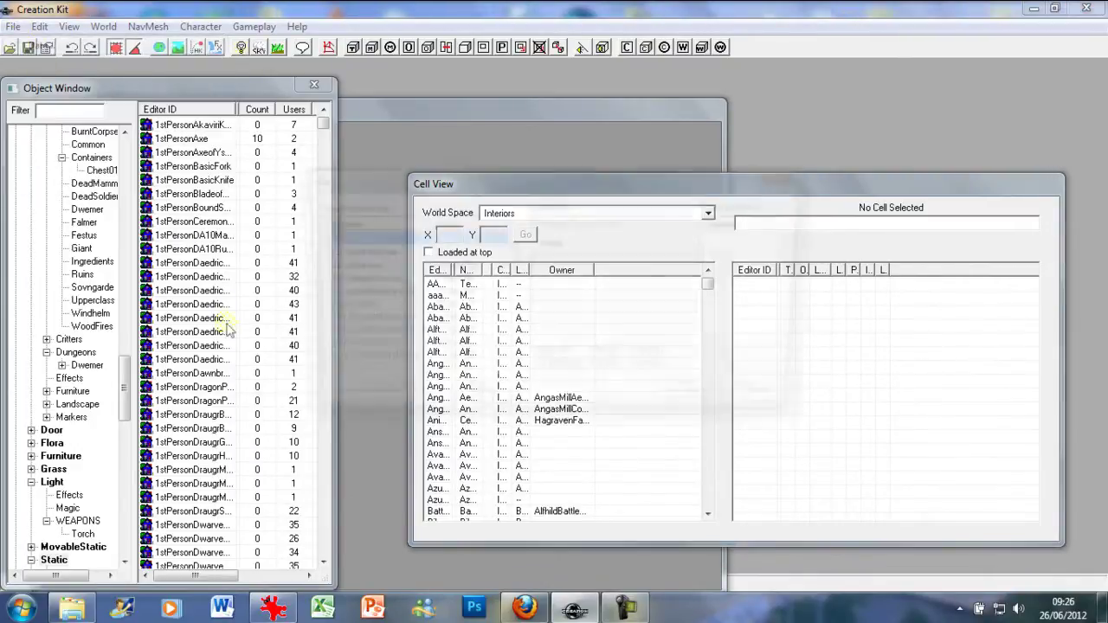
{"action": "left_click", "coordinate": [318, 239]}
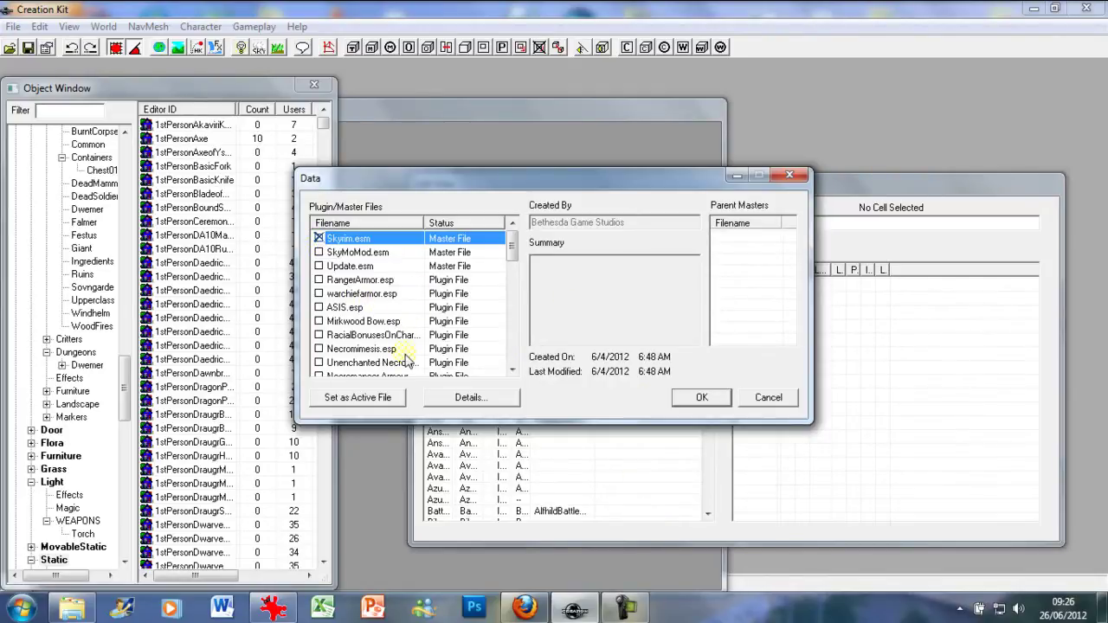
{"action": "left_click", "coordinate": [790, 177]}
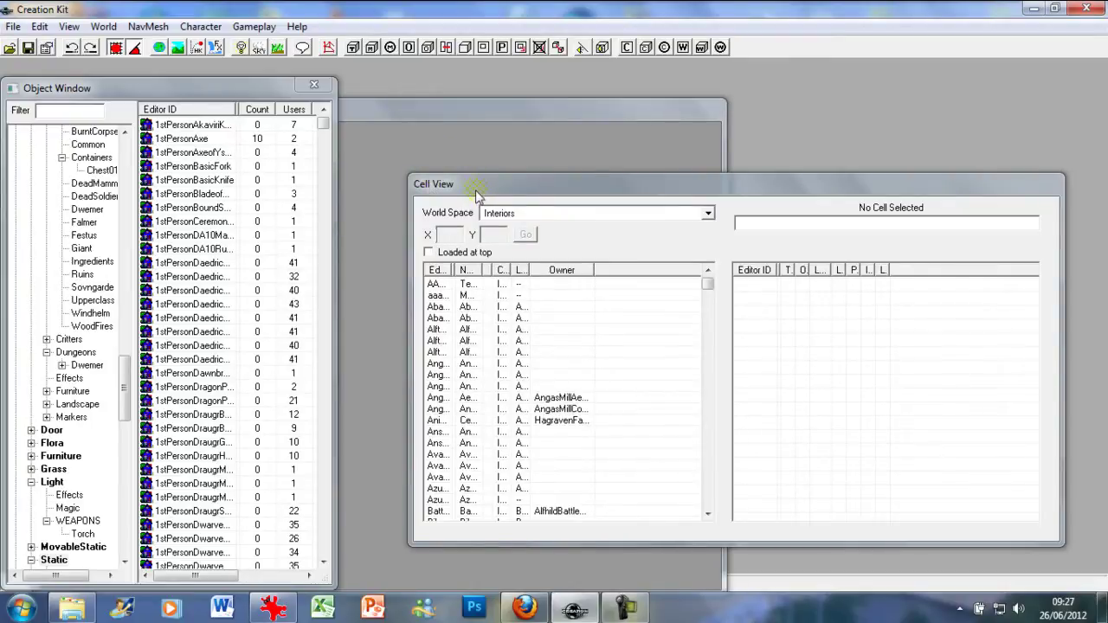
Save the plugin as a TES plugin file named TestDungeon in Skyrim's Data folder
{"action": "left_click", "coordinate": [28, 48]}
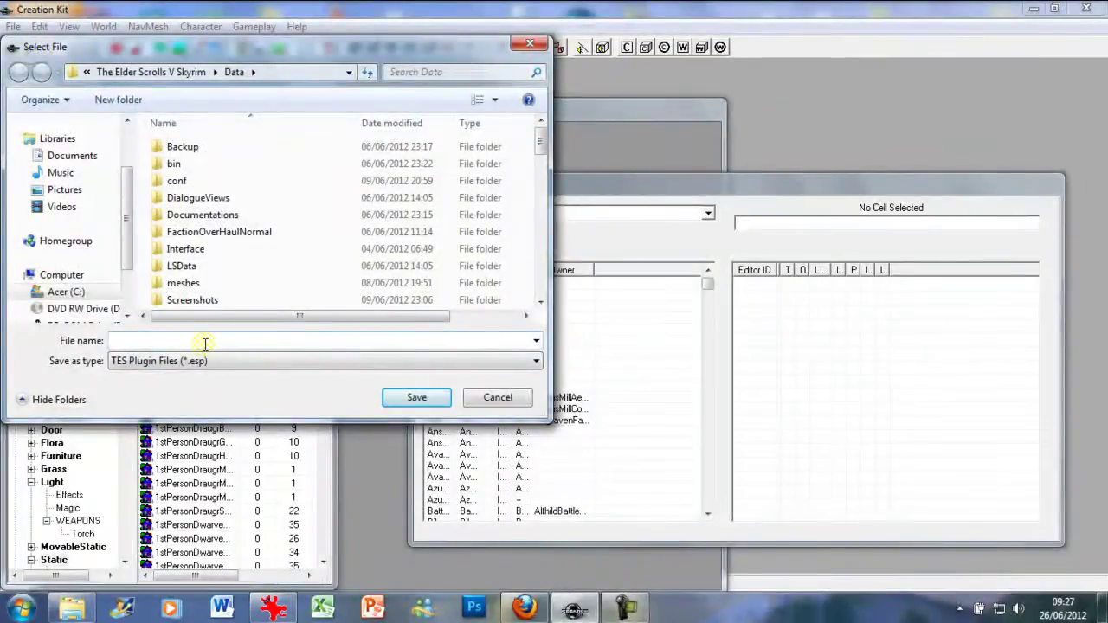
{"action": "left_click", "coordinate": [201, 344]}
{"action": "left_click", "coordinate": [209, 360]}
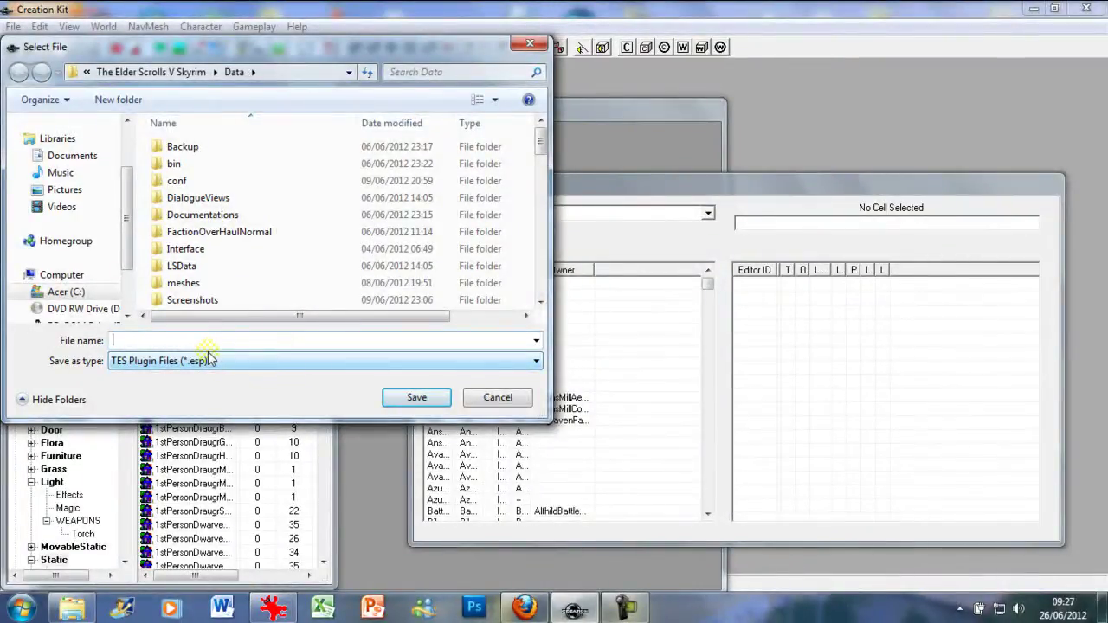
{"action": "type", "text": "TestDungeon"}
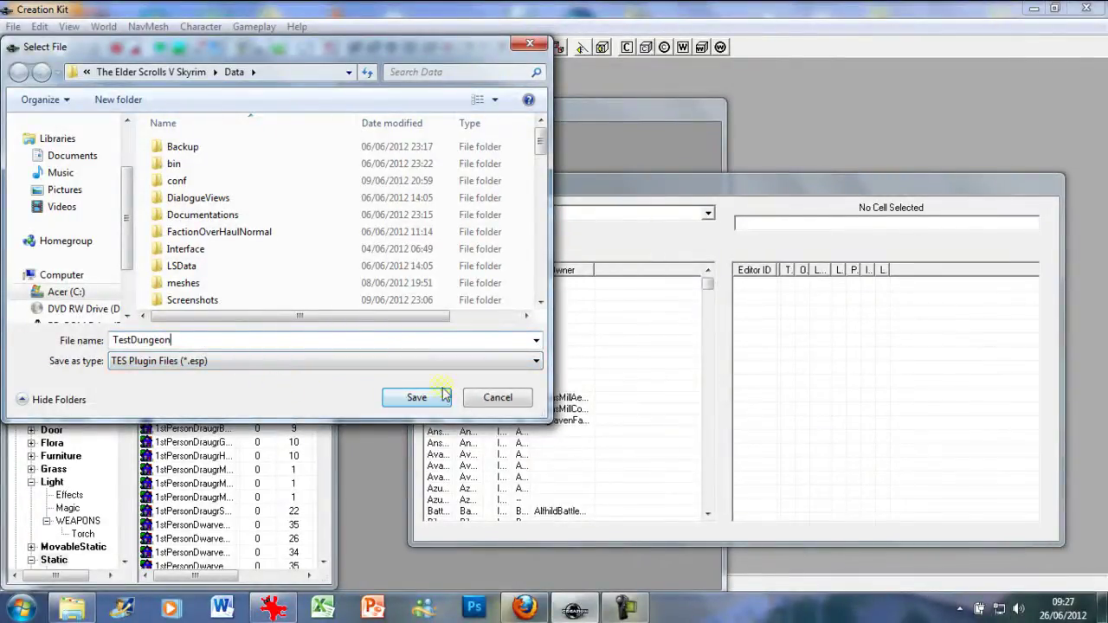
{"action": "left_click", "coordinate": [417, 404]}
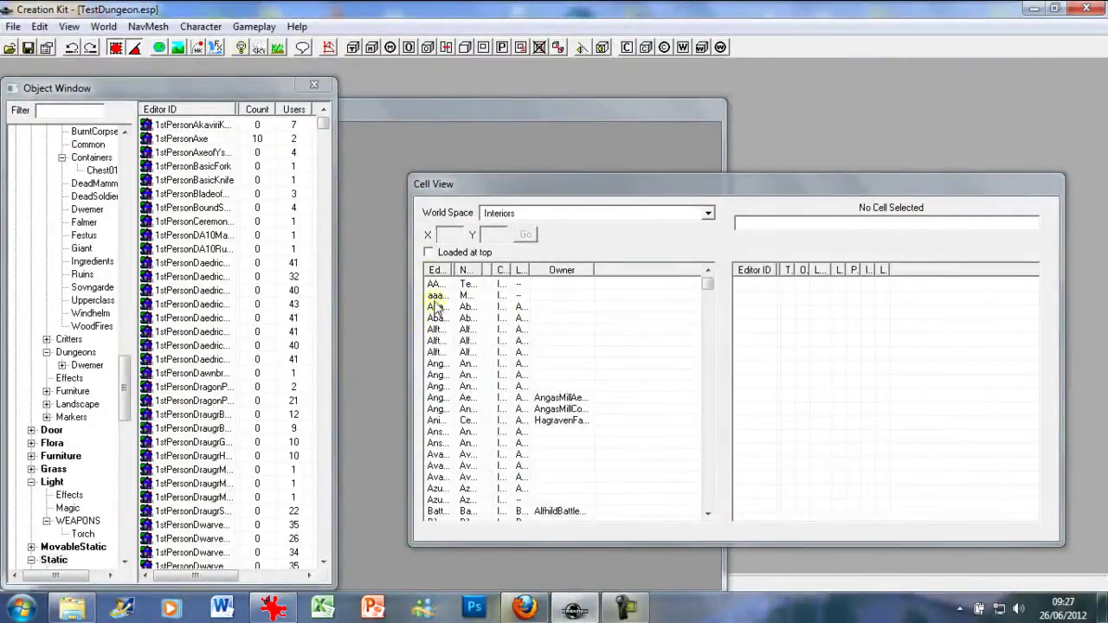
Load the aaaMarkers interior cell in the render window and view its markers
{"action": "left_click_drag", "start_coordinate": [433, 184], "coordinate": [334, 151]}
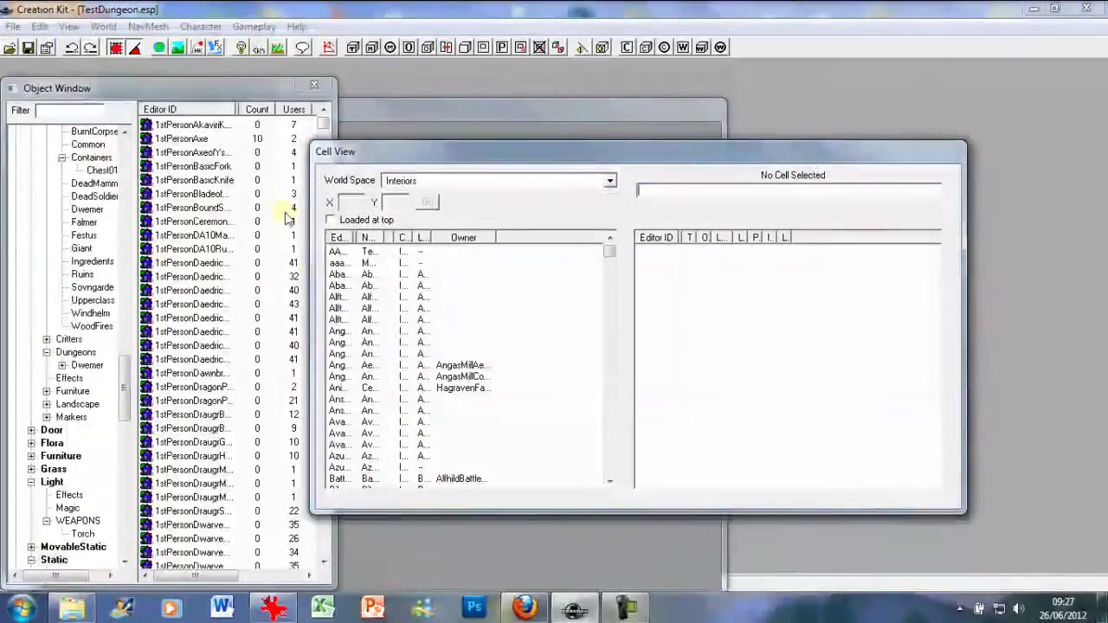
{"action": "left_click", "coordinate": [339, 264]}
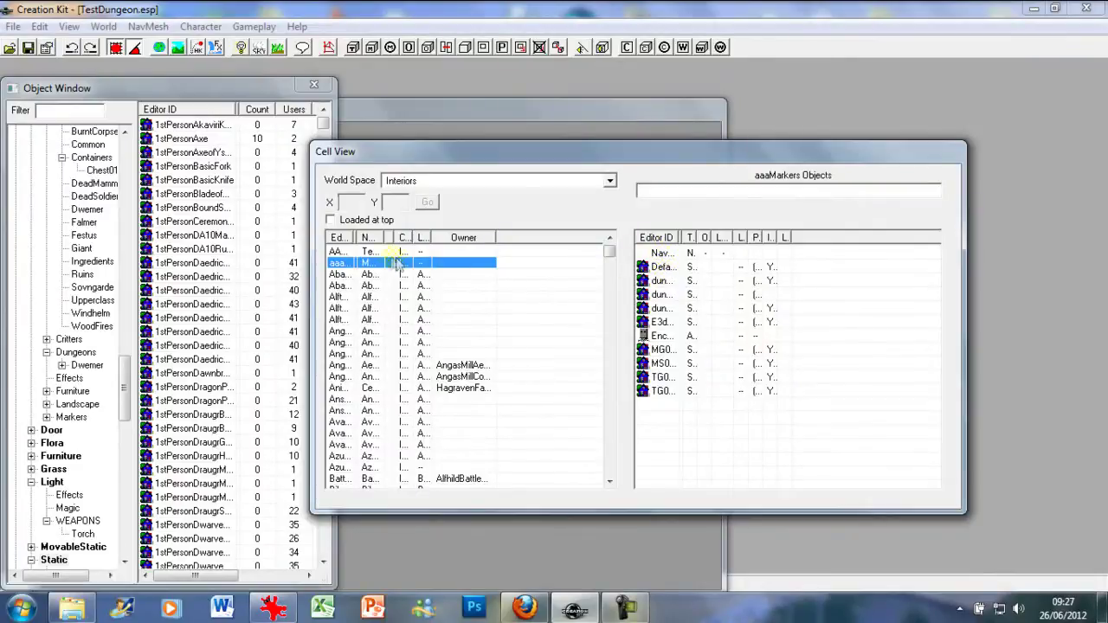
{"action": "right_click", "coordinate": [344, 264]}
{"action": "left_click", "coordinate": [374, 274]}
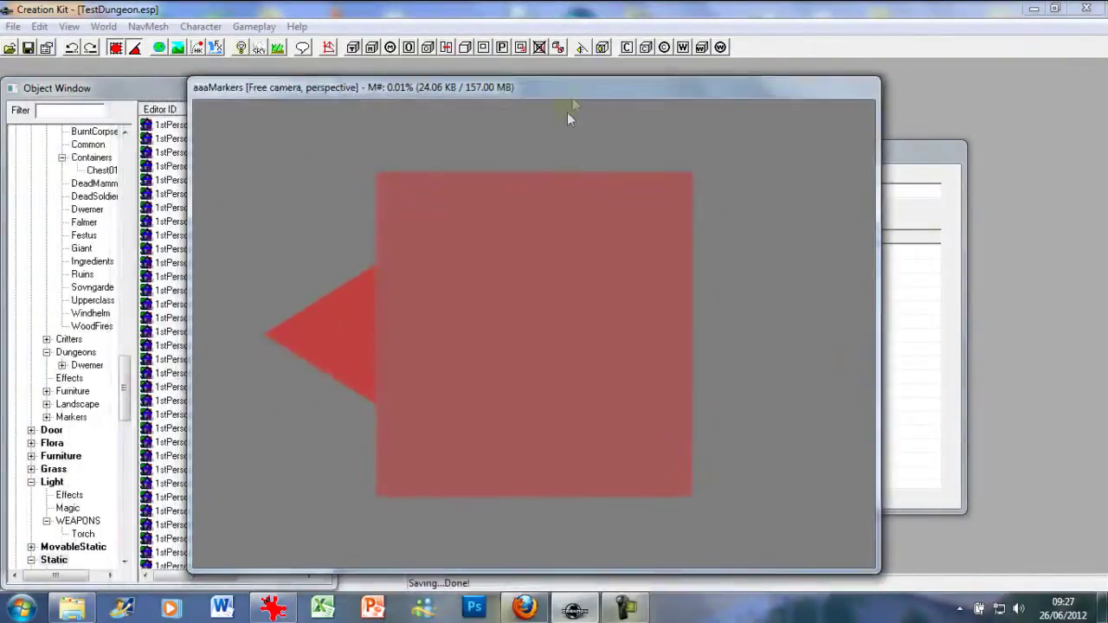
{"action": "scroll", "coordinate": [556, 206], "scroll_direction": "down", "scroll_amount": 3}
{"action": "mouse_move", "coordinate": [521, 242]}
{"action": "middle_mouse_down"}
{"action": "mouse_move", "coordinate": [542, 199]}
{"action": "mouse_move", "coordinate": [617, 252]}
{"action": "mouse_move", "coordinate": [445, 230]}
{"action": "mouse_move", "coordinate": [460, 208]}
{"action": "mouse_move", "coordinate": [483, 230]}
{"action": "middle_mouse_up"}
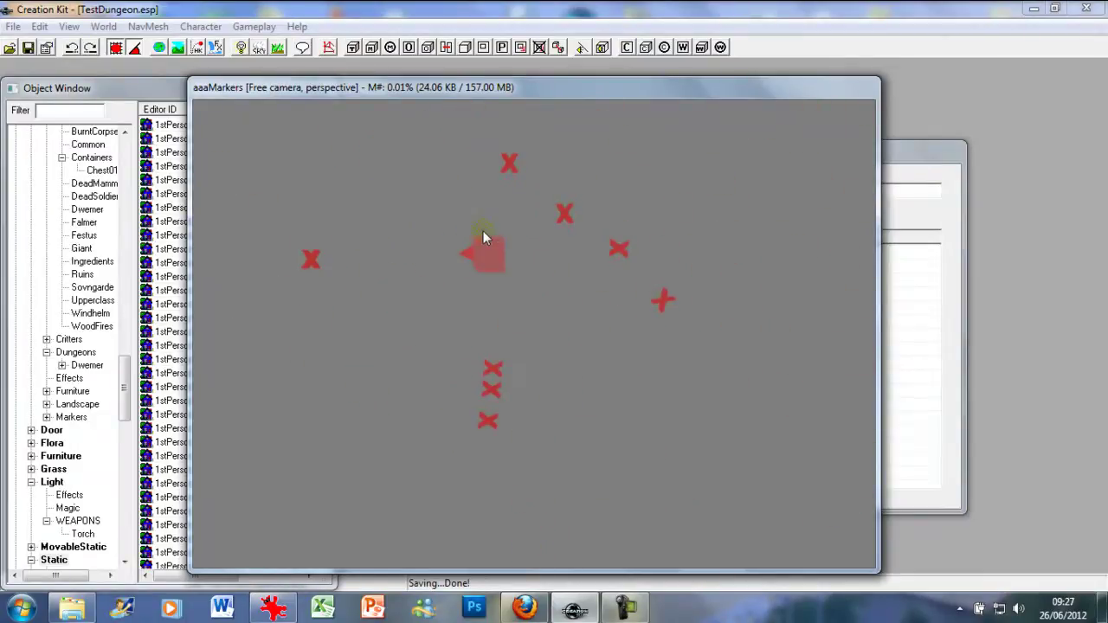
Duplicate the aaaMarkers interior cell
{"action": "left_click", "coordinate": [916, 179]}
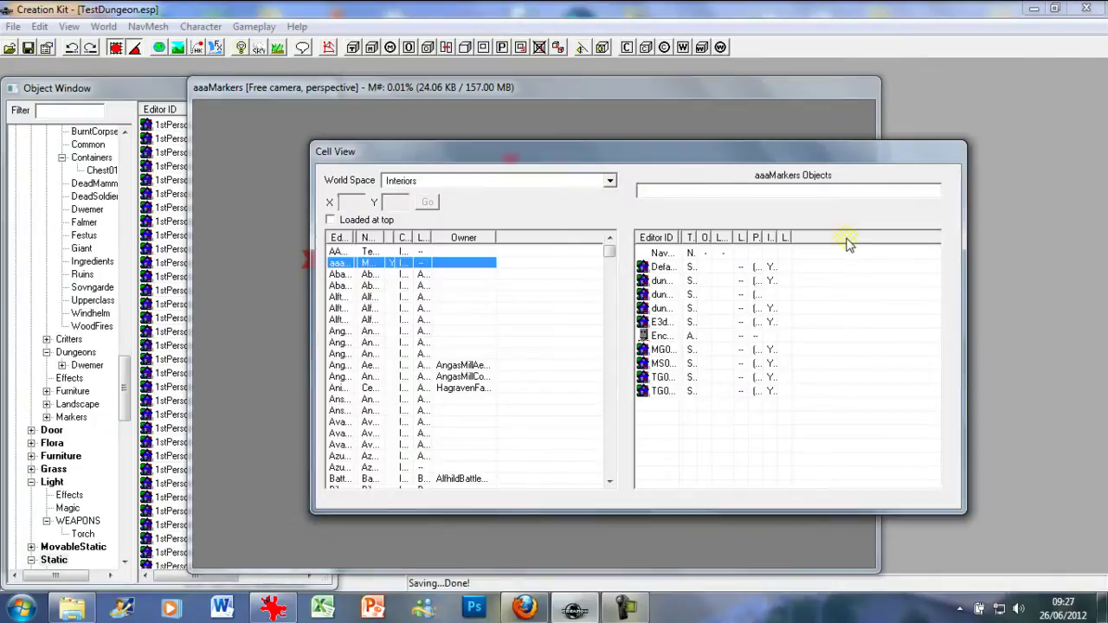
{"action": "right_click", "coordinate": [337, 265]}
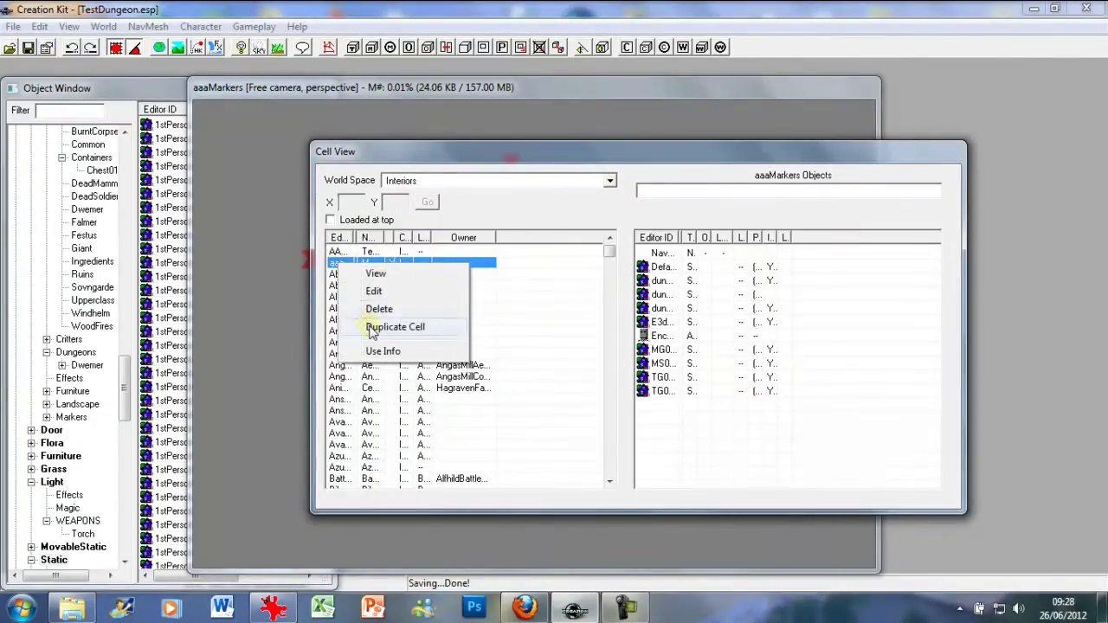
{"action": "left_click", "coordinate": [334, 267]}
{"action": "right_click", "coordinate": [336, 271]}
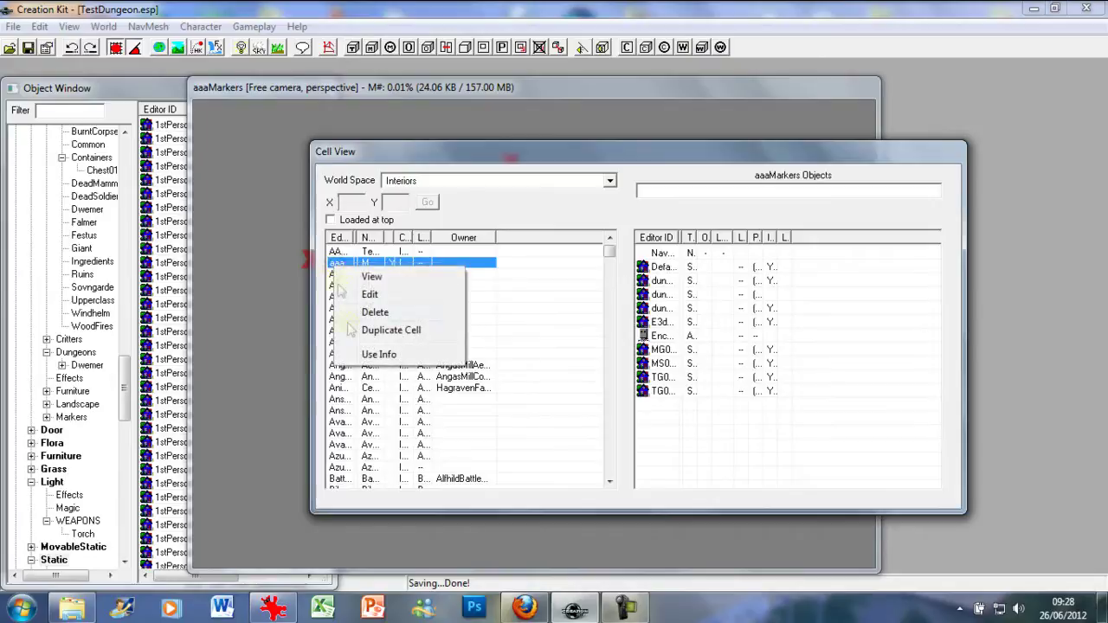
{"action": "left_click", "coordinate": [368, 334]}
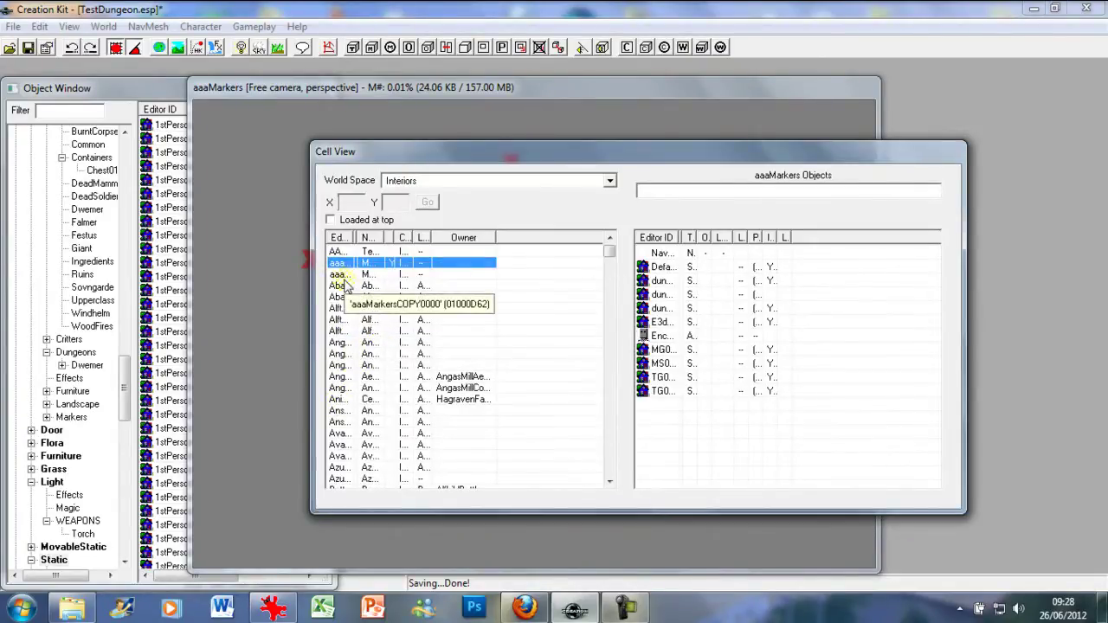
Rename the duplicated aaaMarkers cell to AAATestDungeon
{"action": "left_click", "coordinate": [344, 276]}
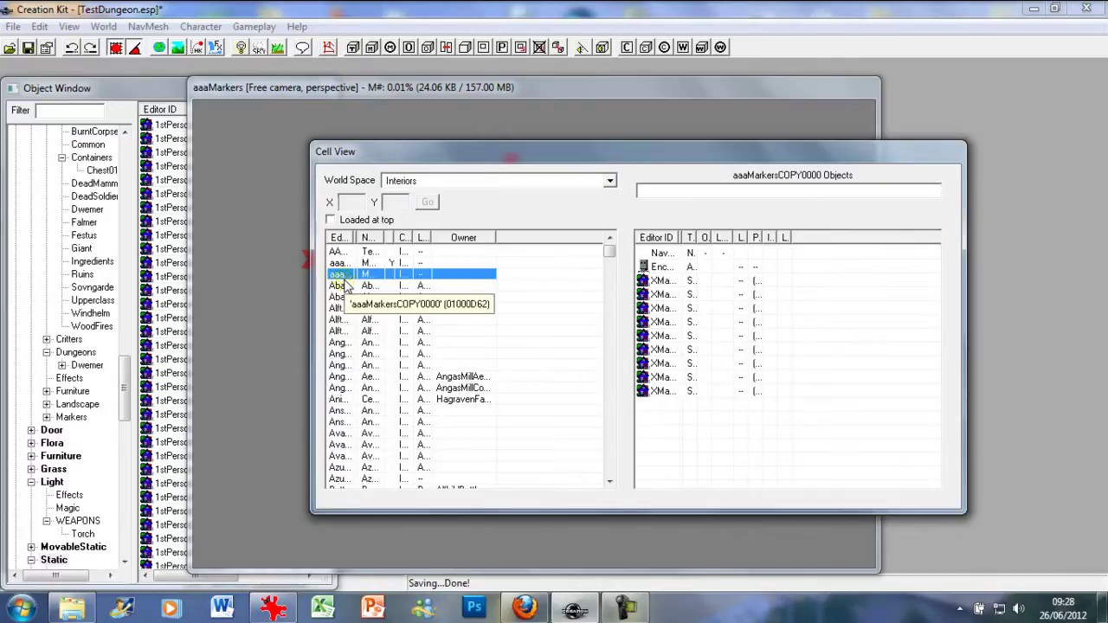
{"action": "right_click", "coordinate": [347, 286]}
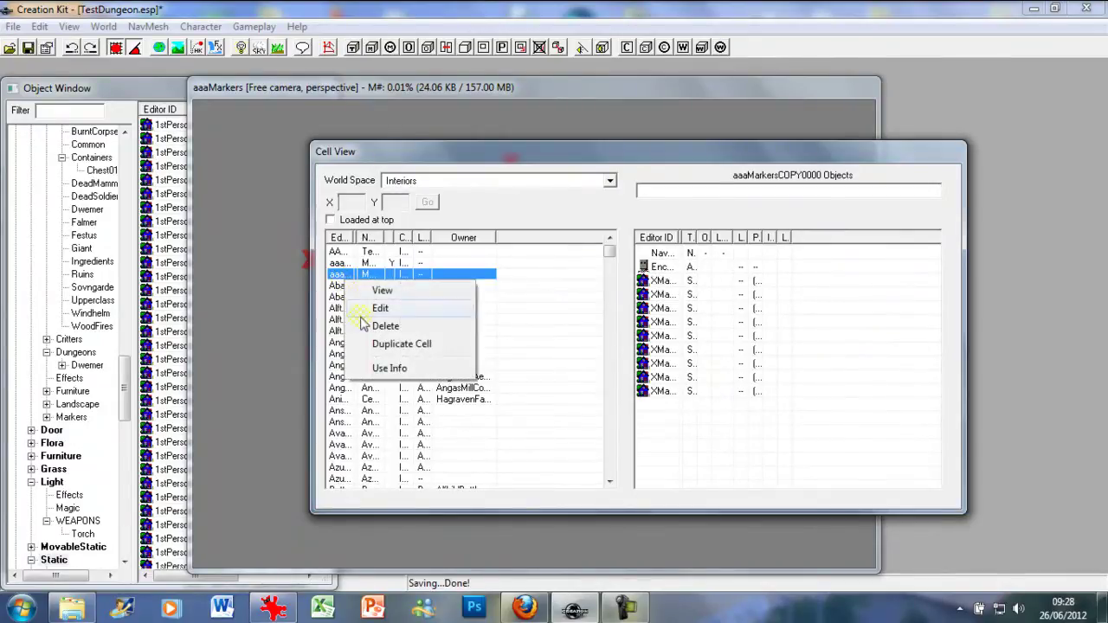
{"action": "left_click", "coordinate": [366, 309]}
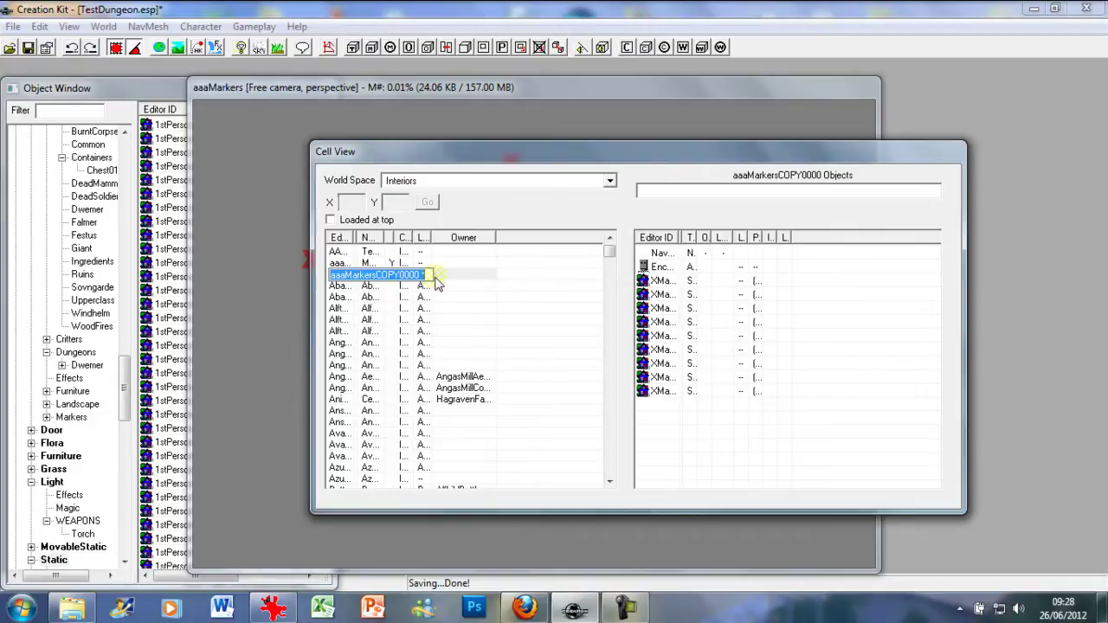
{"action": "type", "text": "AAA"}
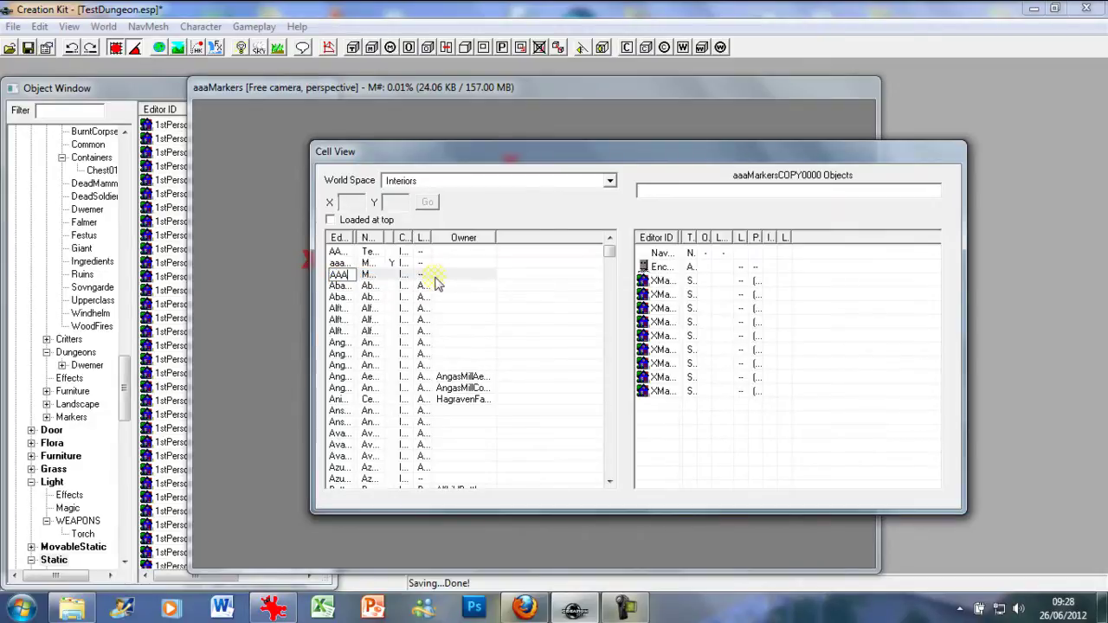
{"action": "type", "text": "TestDung"}
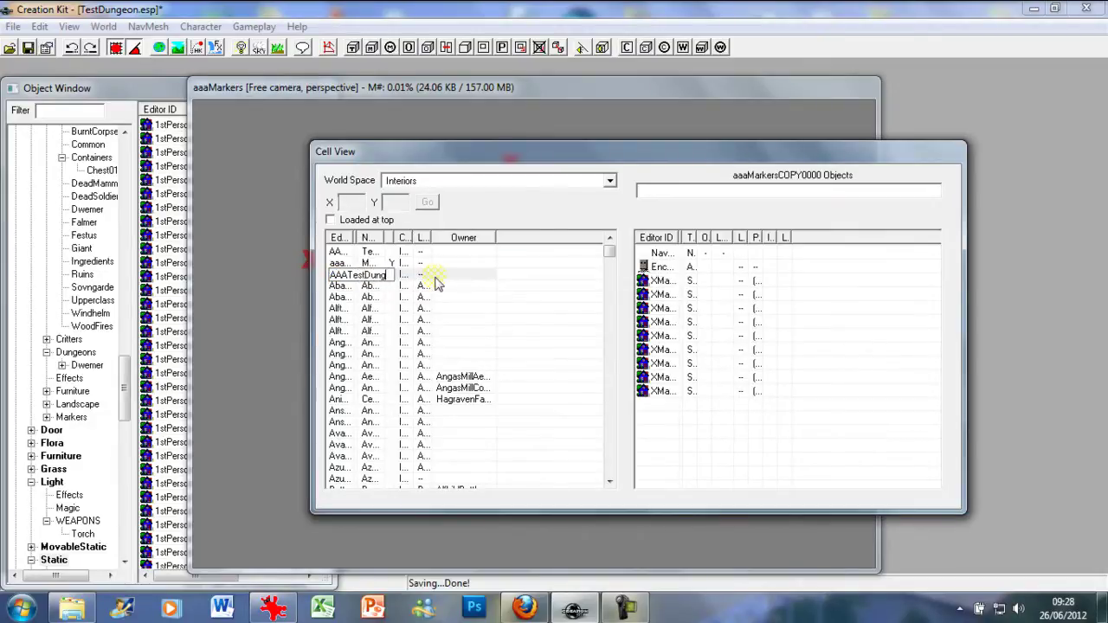
{"action": "type", "text": "eon"}
{"action": "left_click", "coordinate": [336, 285]}
{"action": "left_click", "coordinate": [337, 287]}
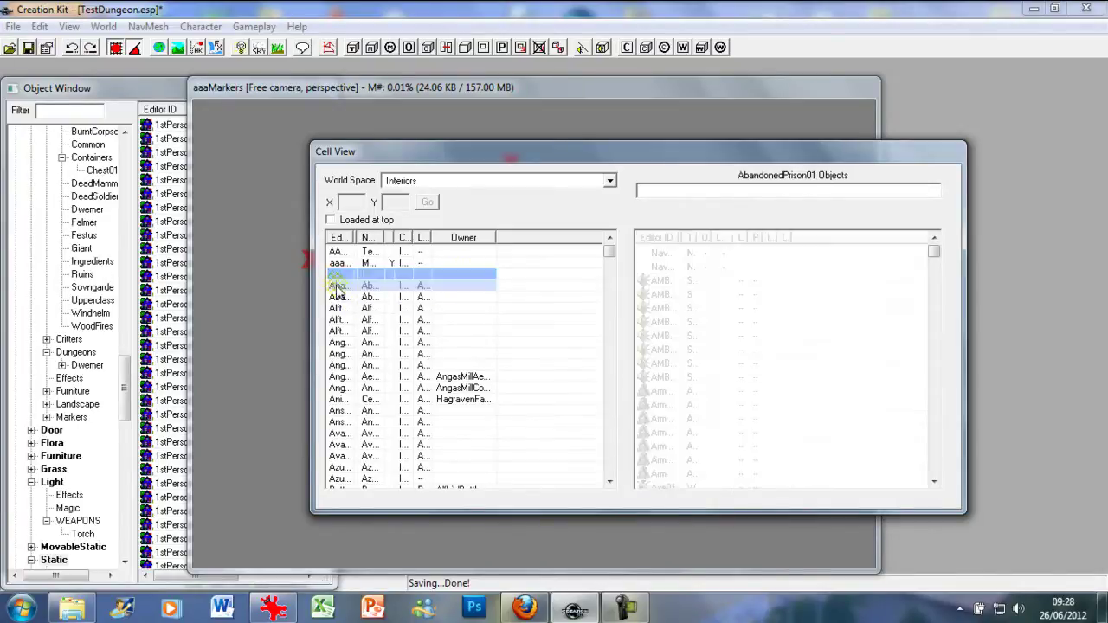
Load the AAATestDungeon interior cell in the render window
{"action": "left_click", "coordinate": [335, 254]}
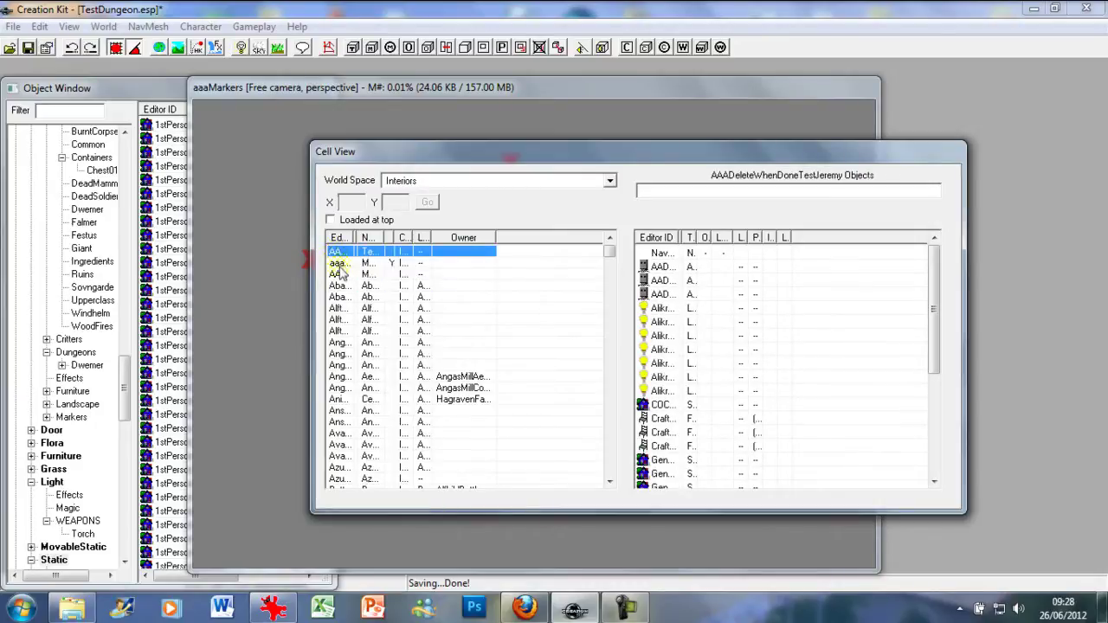
{"action": "left_click", "coordinate": [338, 275]}
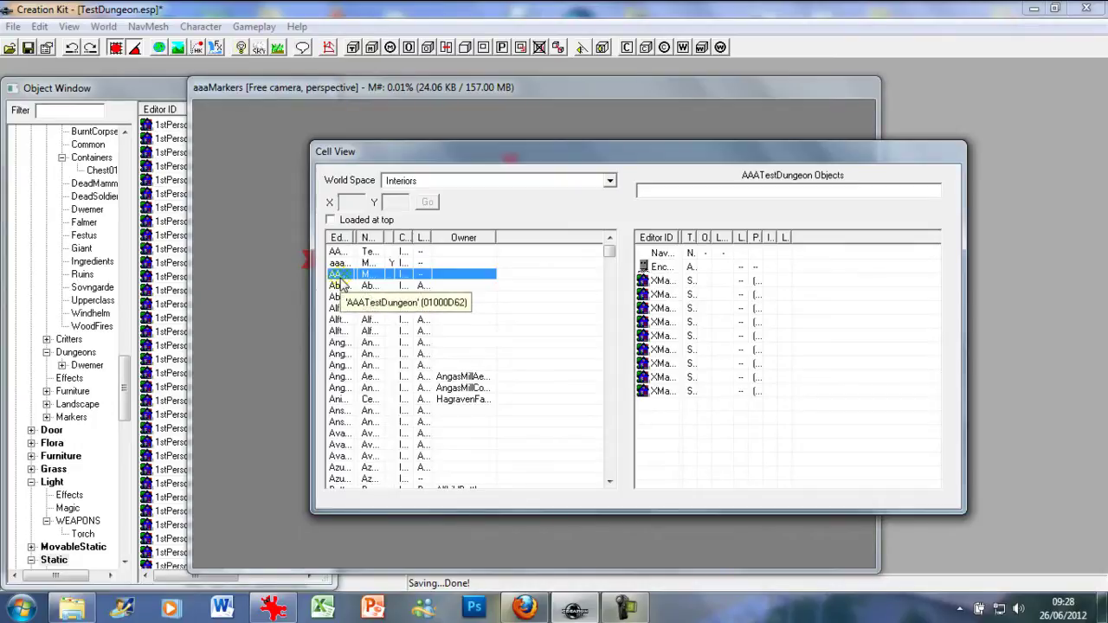
{"action": "right_click", "coordinate": [344, 281]}
{"action": "left_click", "coordinate": [374, 290]}
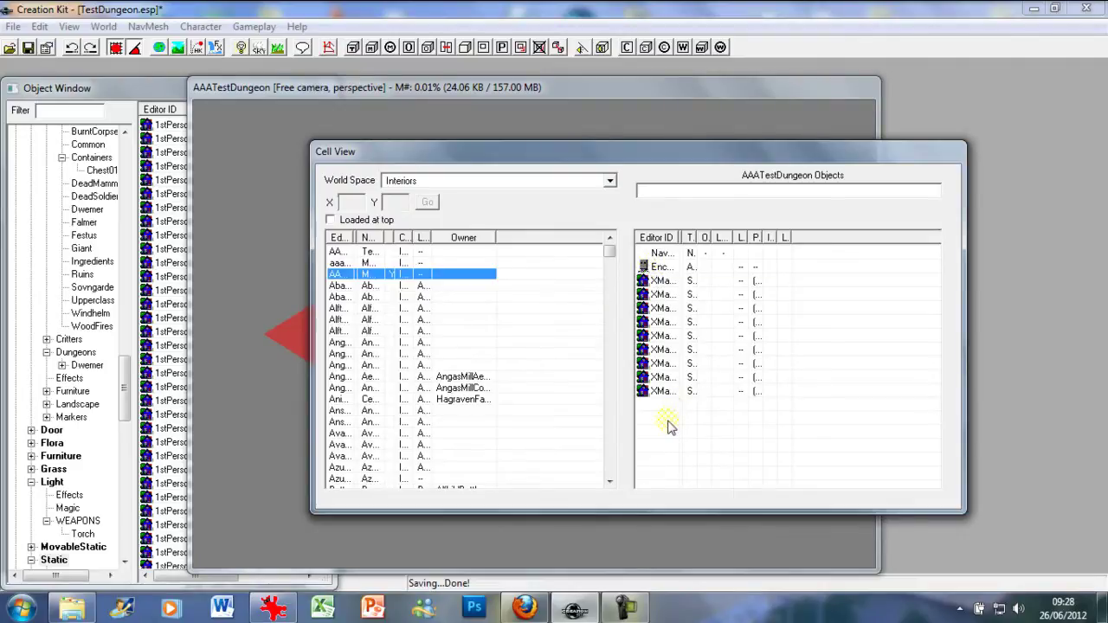
Delete all objects except the navmesh from the AAATestDungeon cell and save the plugin
{"action": "left_click", "coordinate": [665, 391]}
{"action": "left_click_drag", "start_coordinate": [666, 392], "coordinate": [648, 275]}
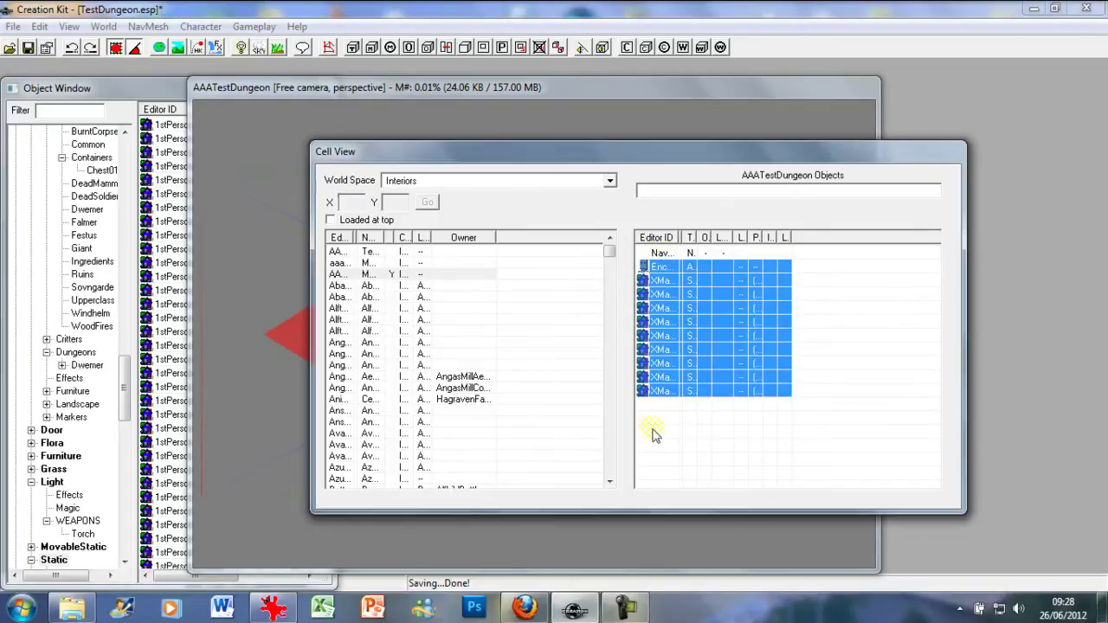
{"action": "key", "text": "Delete"}
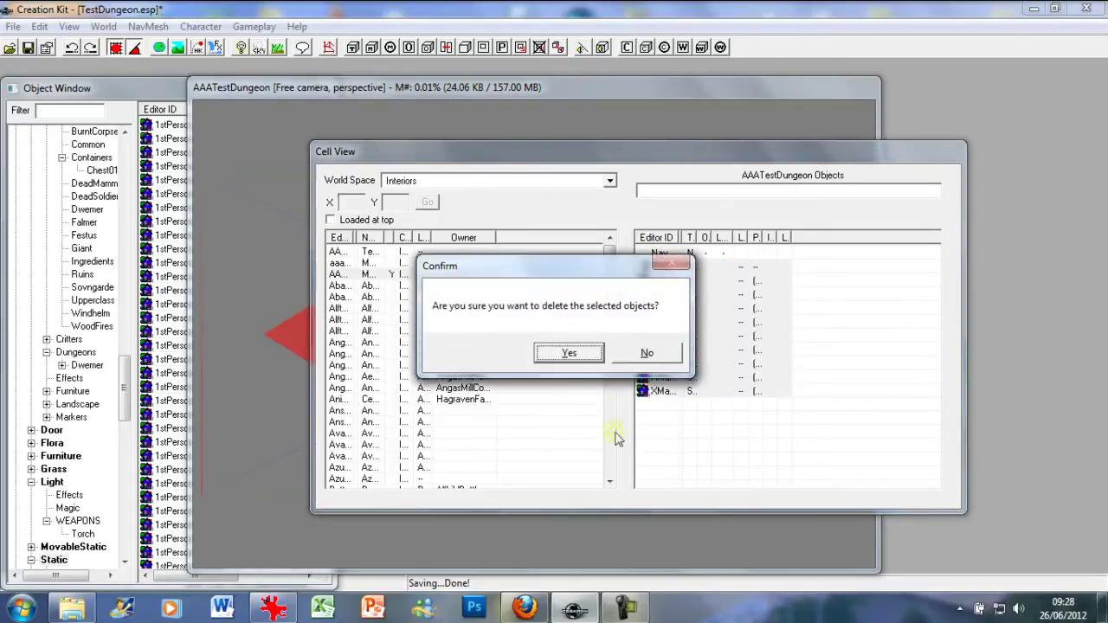
{"action": "left_click", "coordinate": [570, 354]}
{"action": "left_click", "coordinate": [28, 48]}
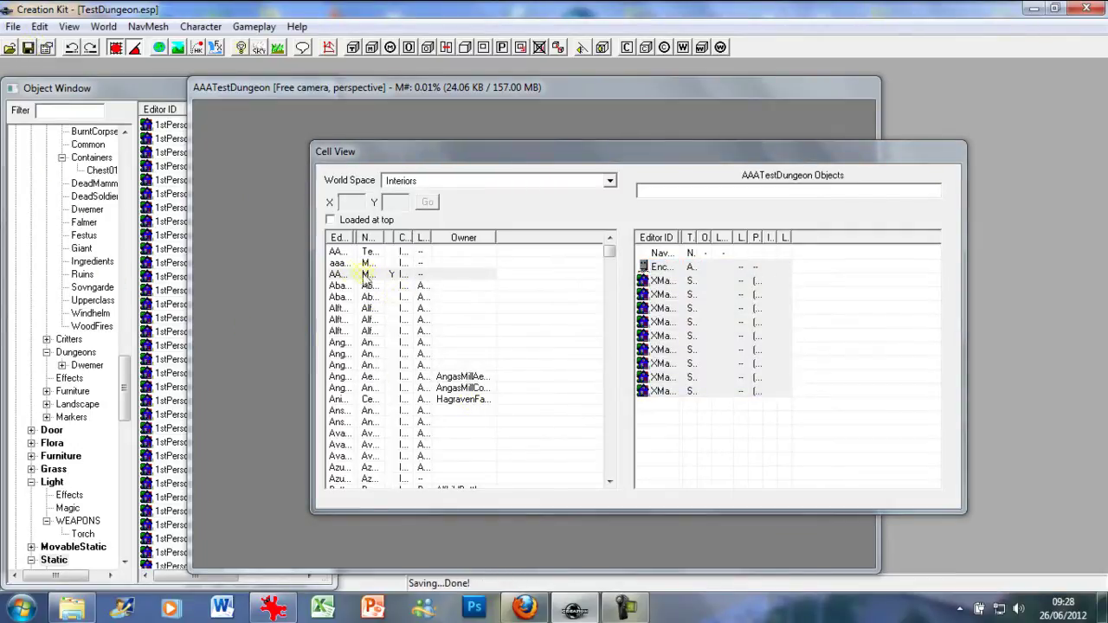
{"action": "left_click", "coordinate": [343, 275]}
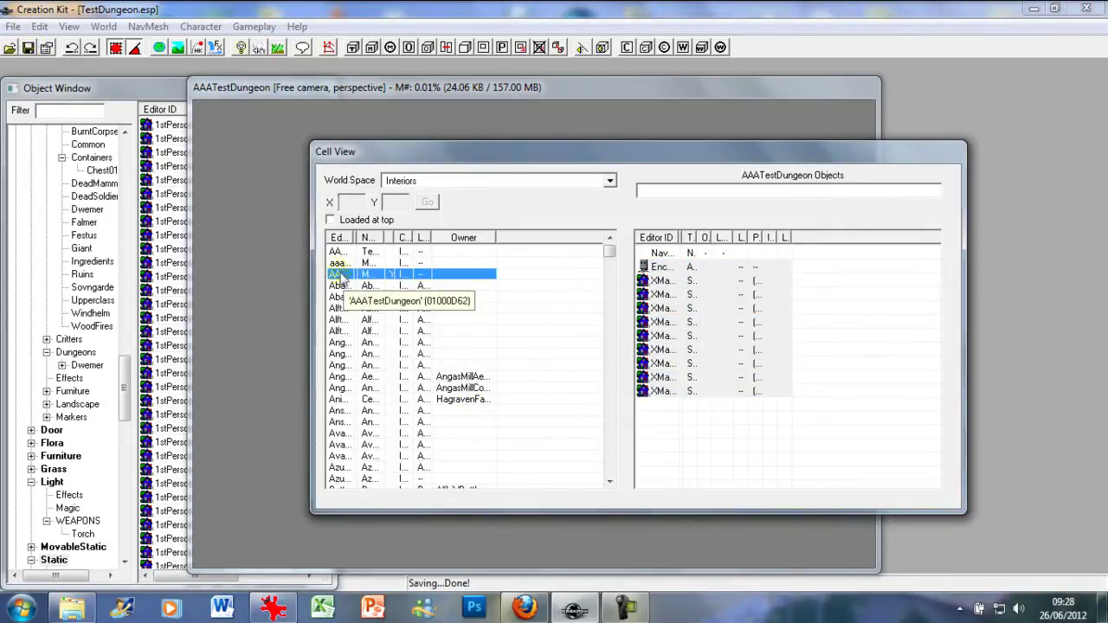
{"action": "left_click", "coordinate": [337, 265]}
{"action": "left_click", "coordinate": [338, 276]}
{"action": "left_click", "coordinate": [338, 286]}
{"action": "left_click", "coordinate": [337, 307]}
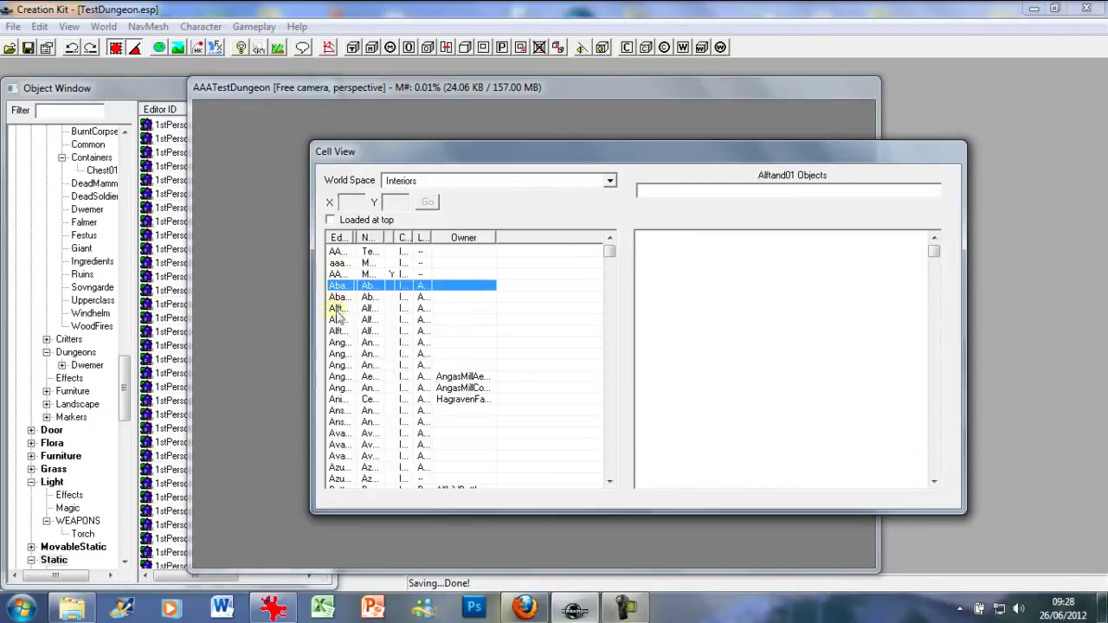
{"action": "left_click", "coordinate": [336, 308]}
{"action": "left_click", "coordinate": [337, 297]}
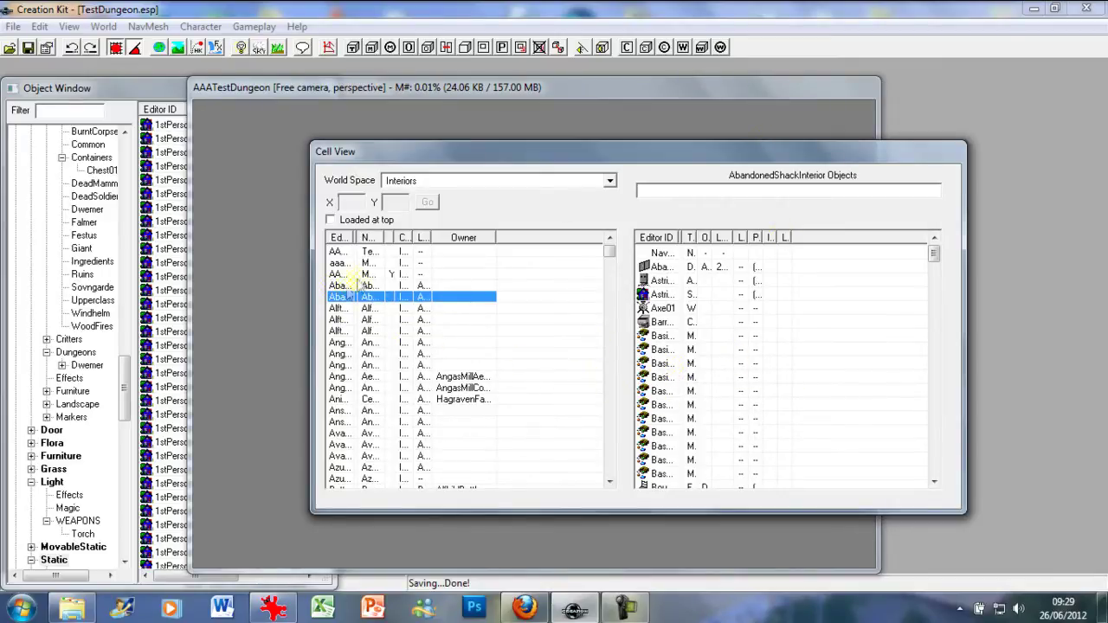
Select the AAATestDungeon interior cell and move the render window clear of the Object Window
{"action": "left_click", "coordinate": [337, 263]}
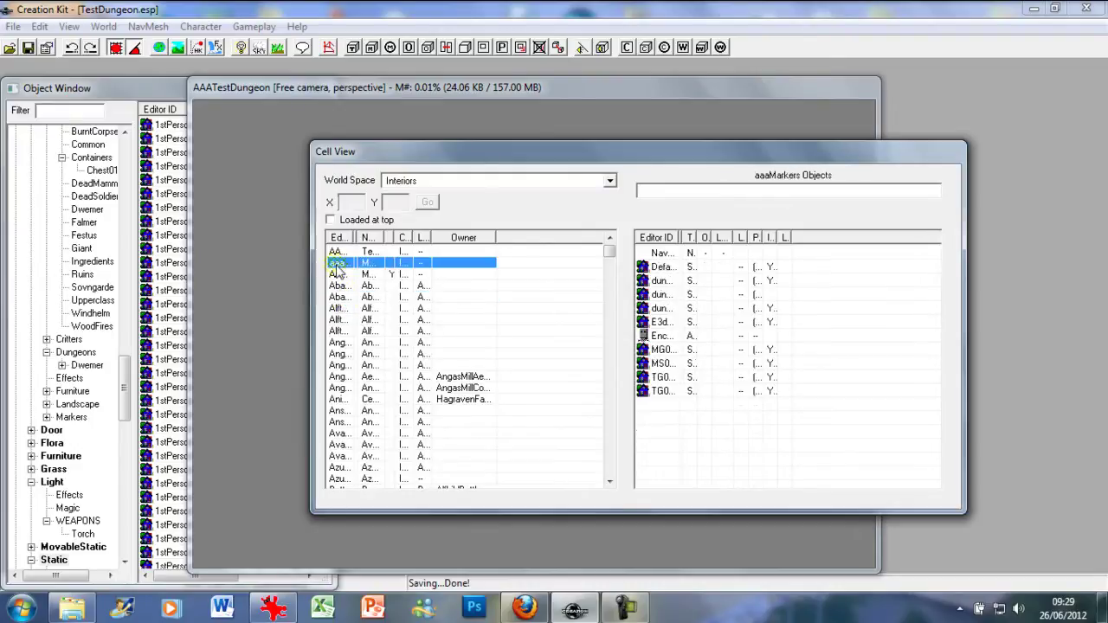
{"action": "left_click", "coordinate": [337, 252]}
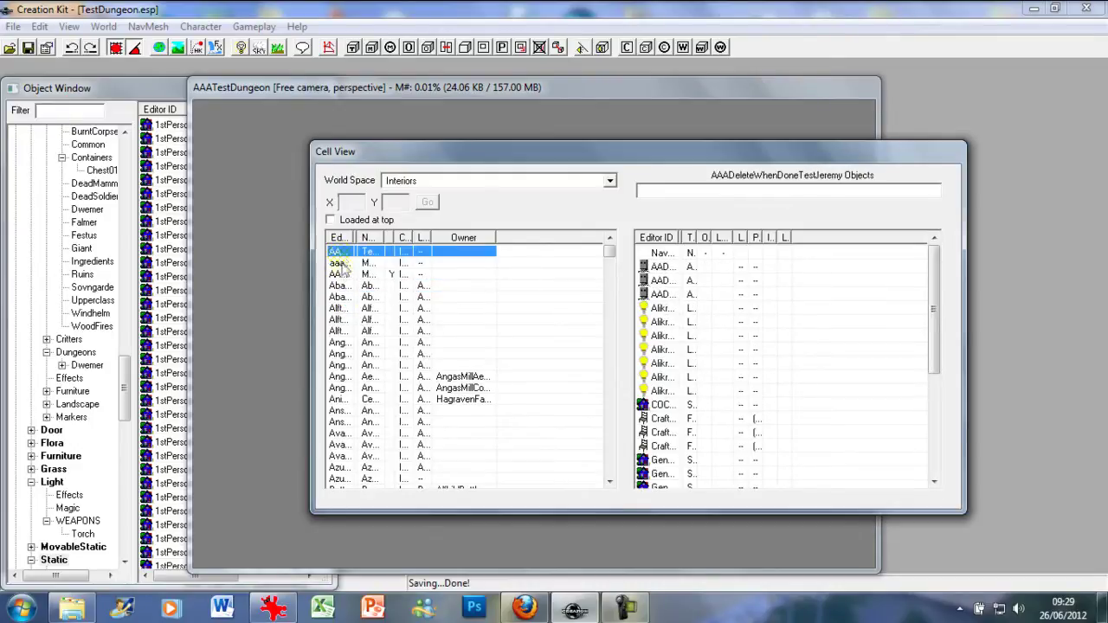
{"action": "left_click", "coordinate": [341, 275]}
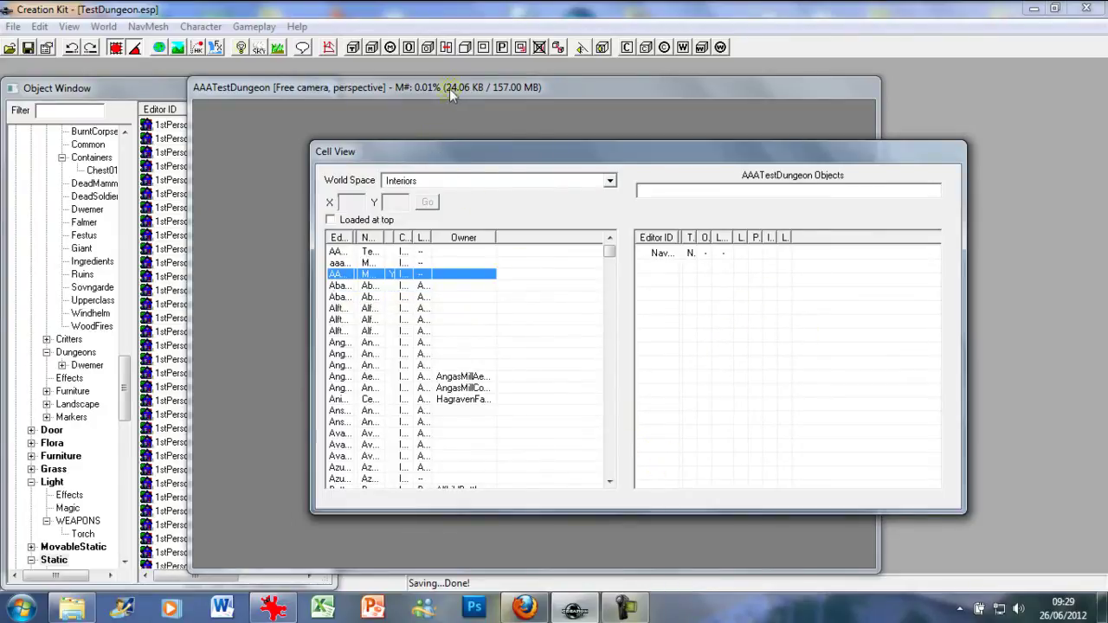
{"action": "left_click_drag", "start_coordinate": [450, 88], "coordinate": [598, 102]}
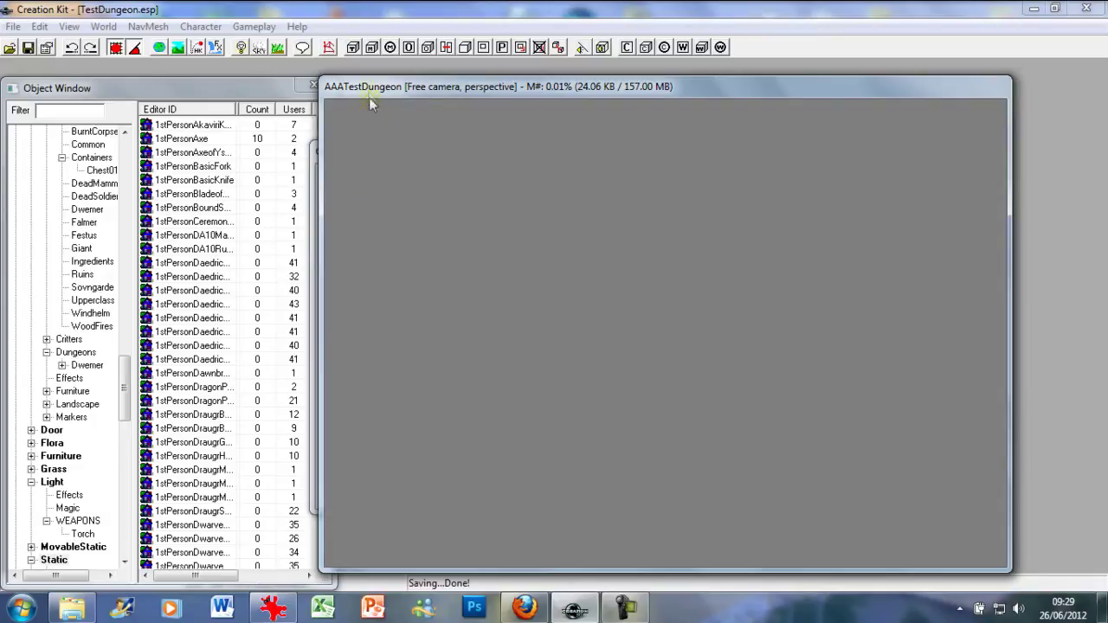
{"action": "left_click_drag", "start_coordinate": [371, 91], "coordinate": [396, 94]}
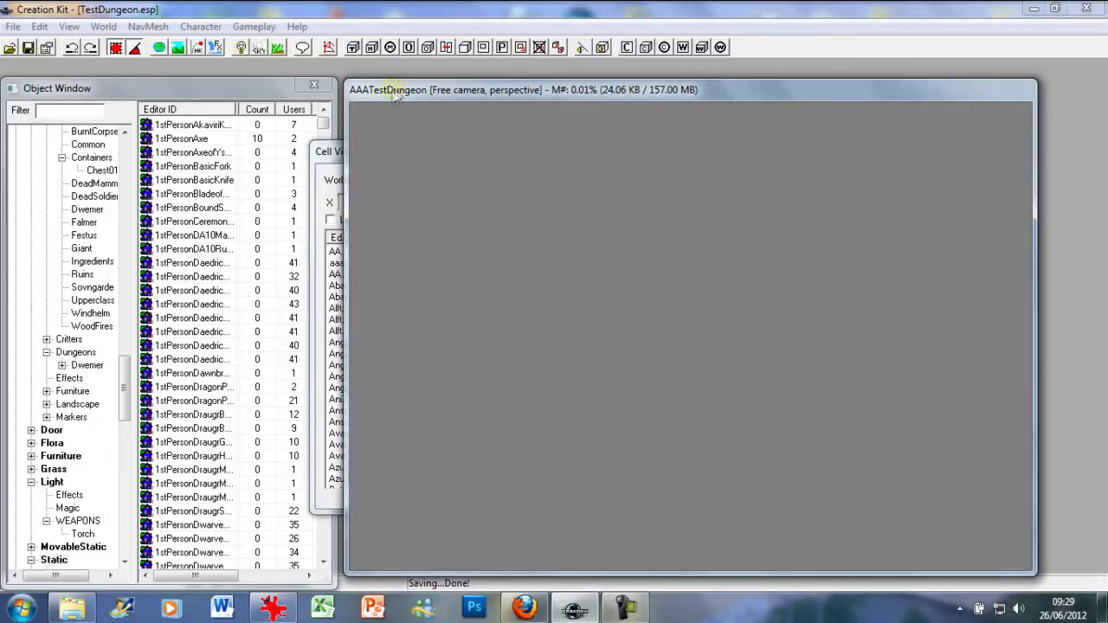
Collapse the Container and Light categories, show the Static Dungeons objects and widen the category tree to show full names
{"action": "left_click", "coordinate": [173, 90]}
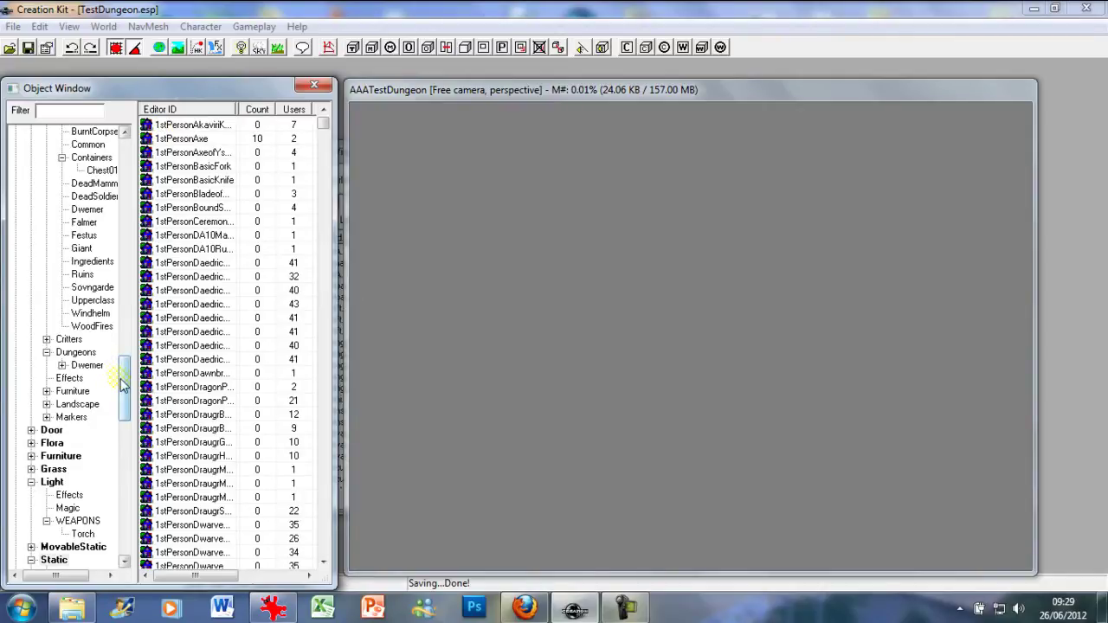
{"action": "left_click_drag", "start_coordinate": [123, 386], "coordinate": [124, 360]}
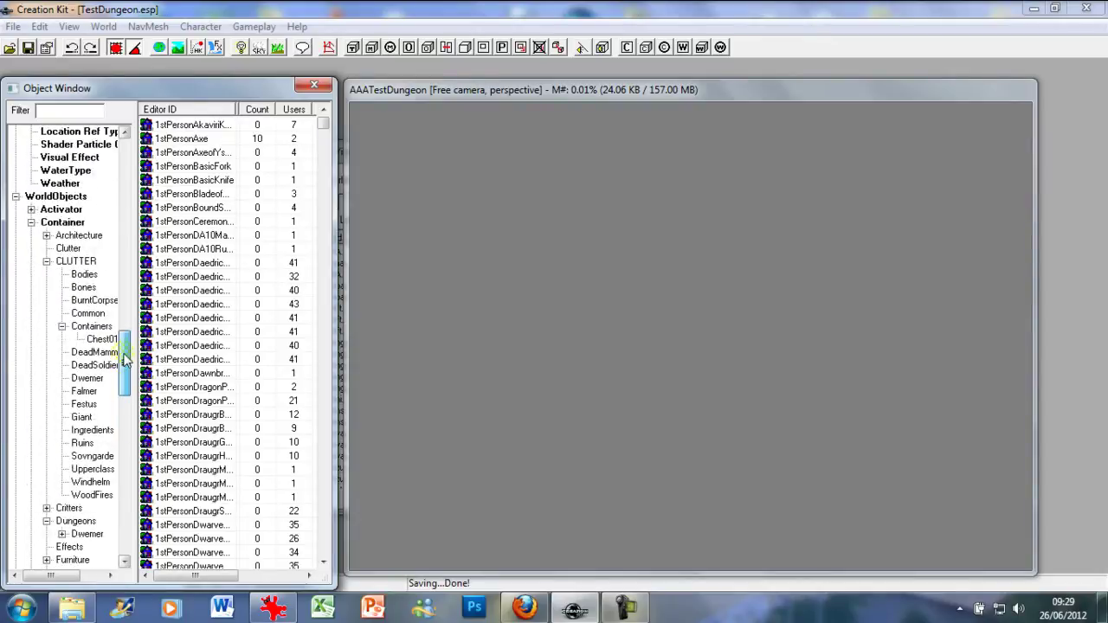
{"action": "left_click", "coordinate": [31, 222]}
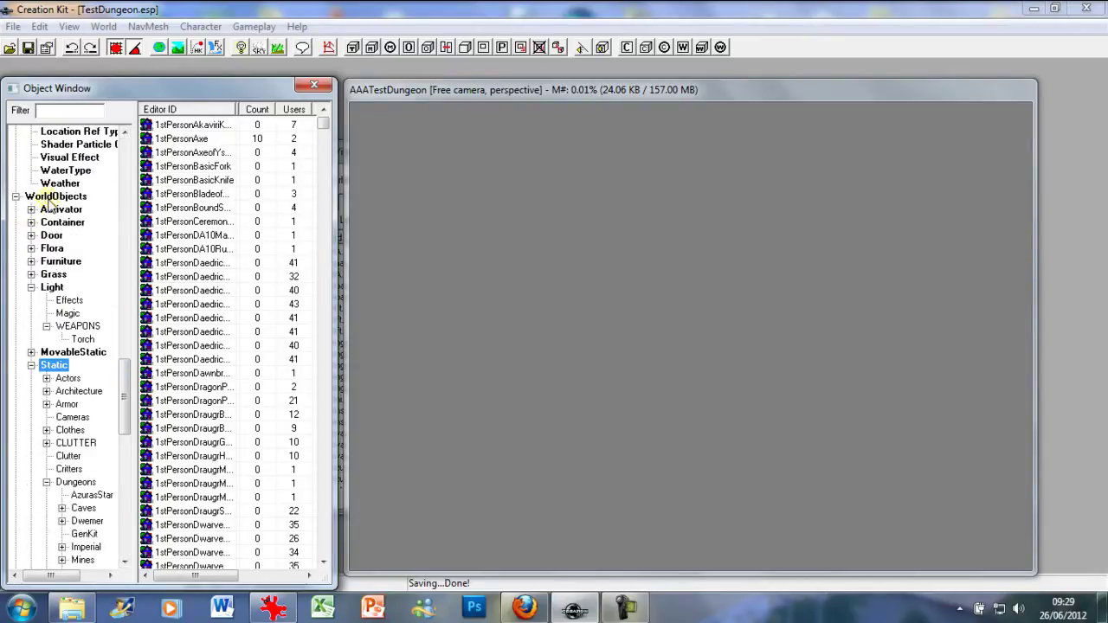
{"action": "left_click", "coordinate": [32, 288]}
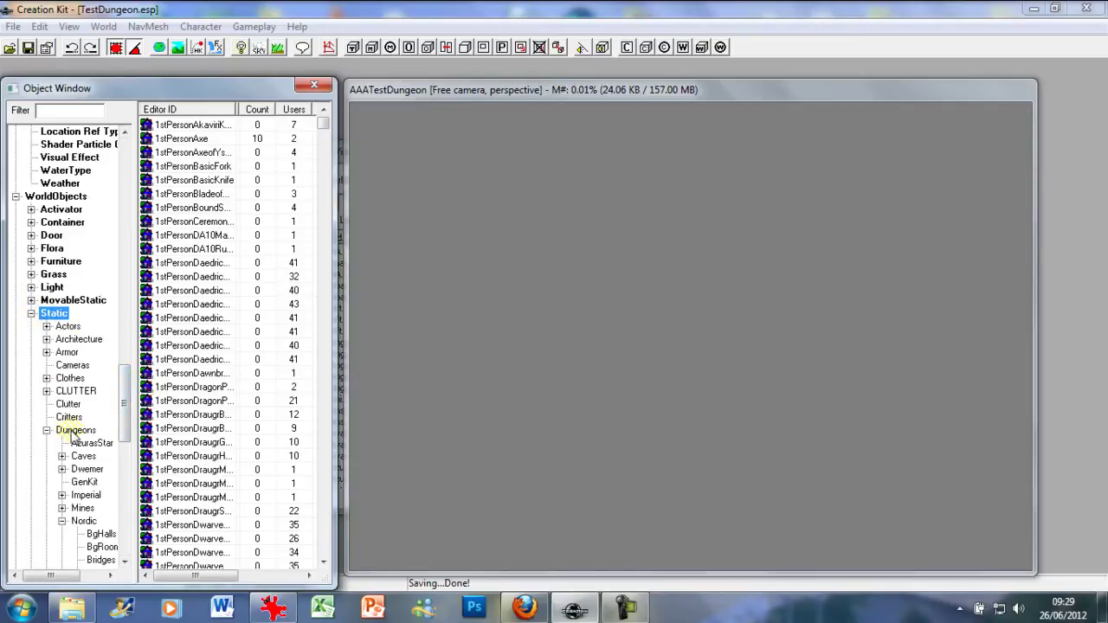
{"action": "left_click", "coordinate": [72, 431]}
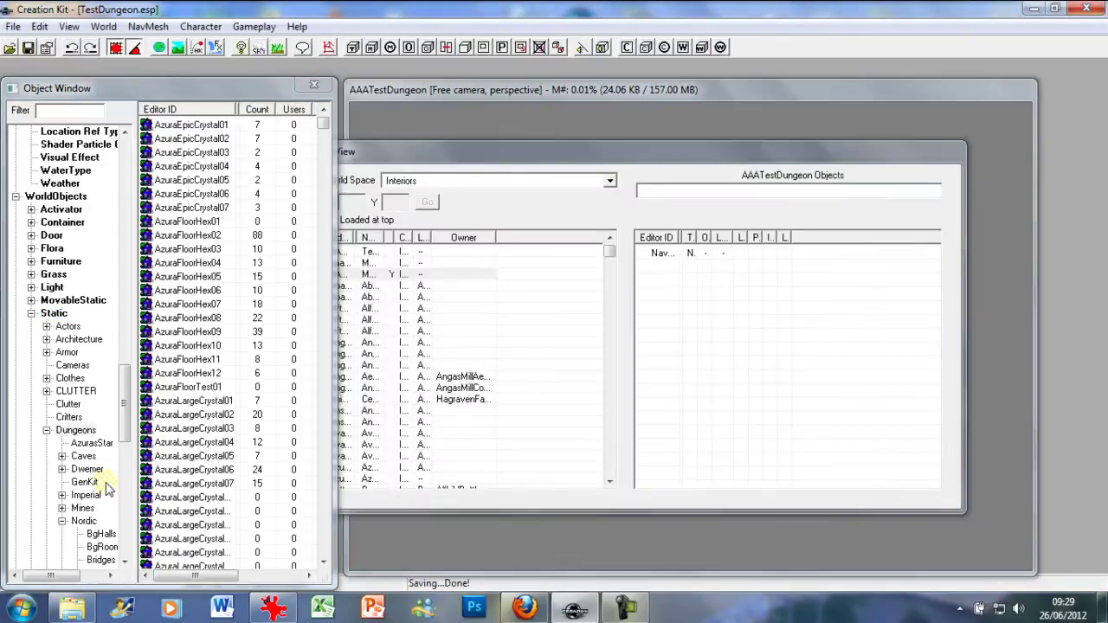
{"action": "scroll", "coordinate": [126, 446], "scroll_direction": "down", "scroll_amount": 2}
{"action": "left_click_drag", "start_coordinate": [124, 442], "coordinate": [152, 490]}
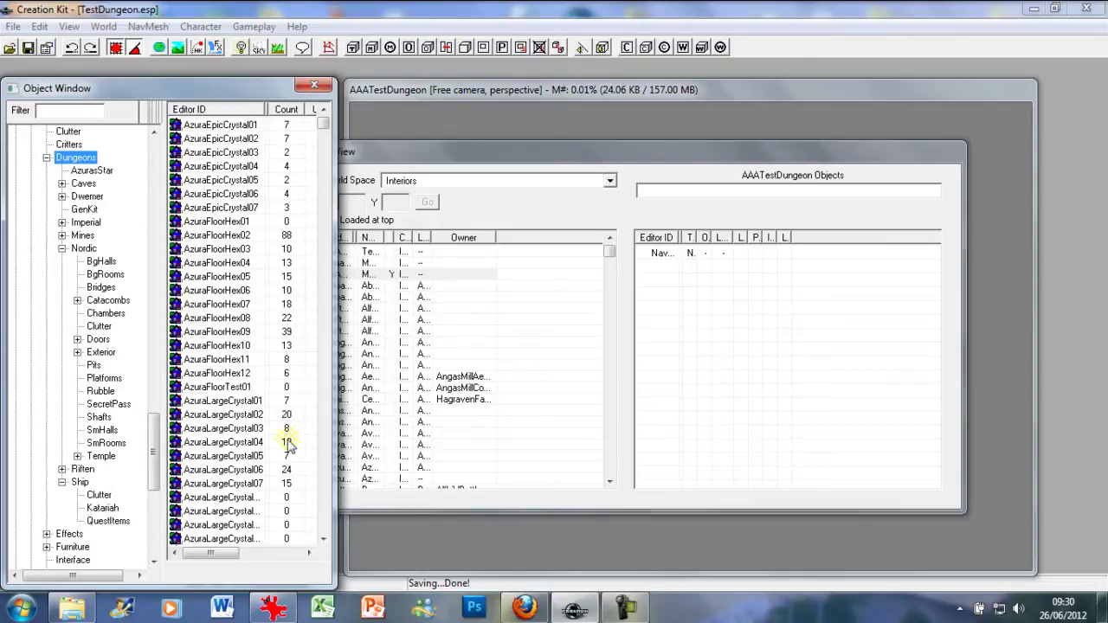
Look through the Nordic dungeon sets, including SmRooms and BgHalls
{"action": "left_click", "coordinate": [103, 445]}
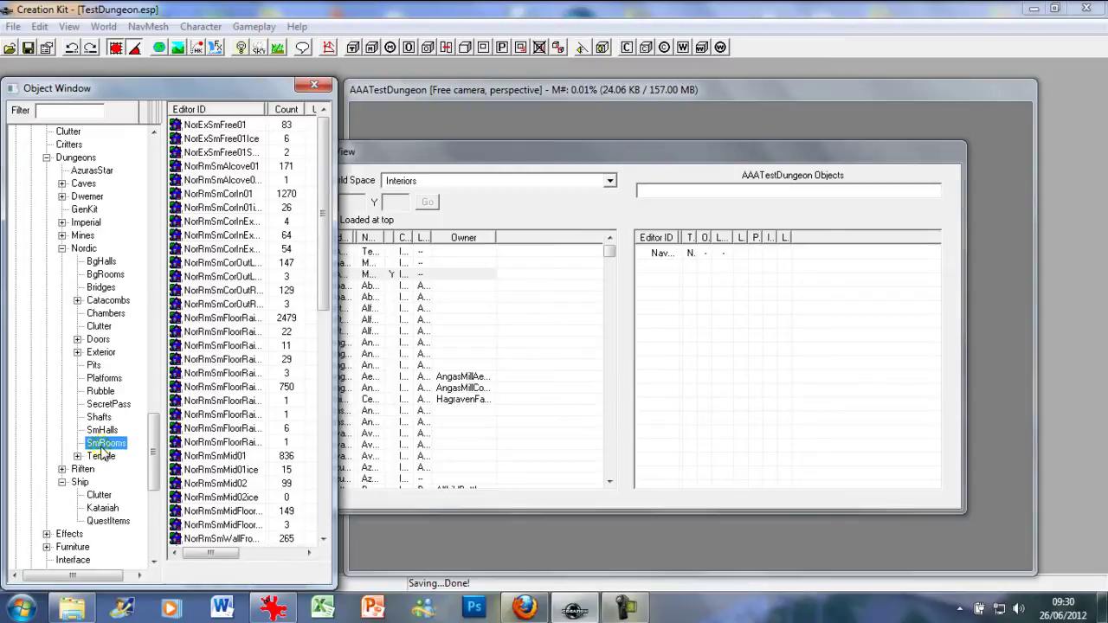
{"action": "left_click", "coordinate": [101, 430]}
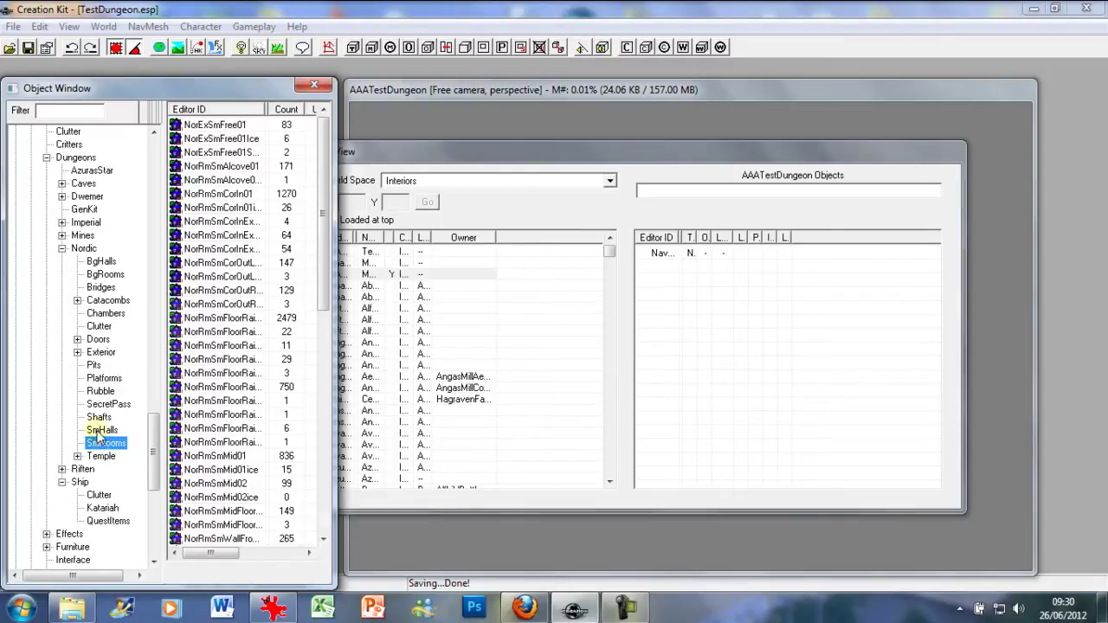
{"action": "left_click", "coordinate": [111, 263]}
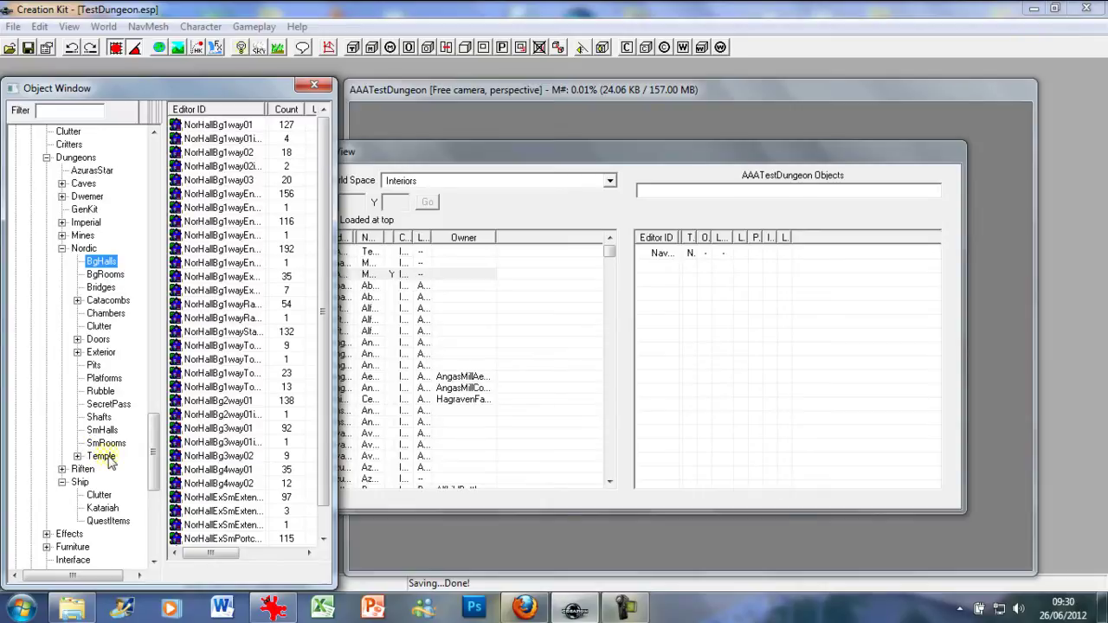
Reload the AAATestDungeon cell in the render window and bring that window to the front
{"action": "left_click", "coordinate": [405, 95]}
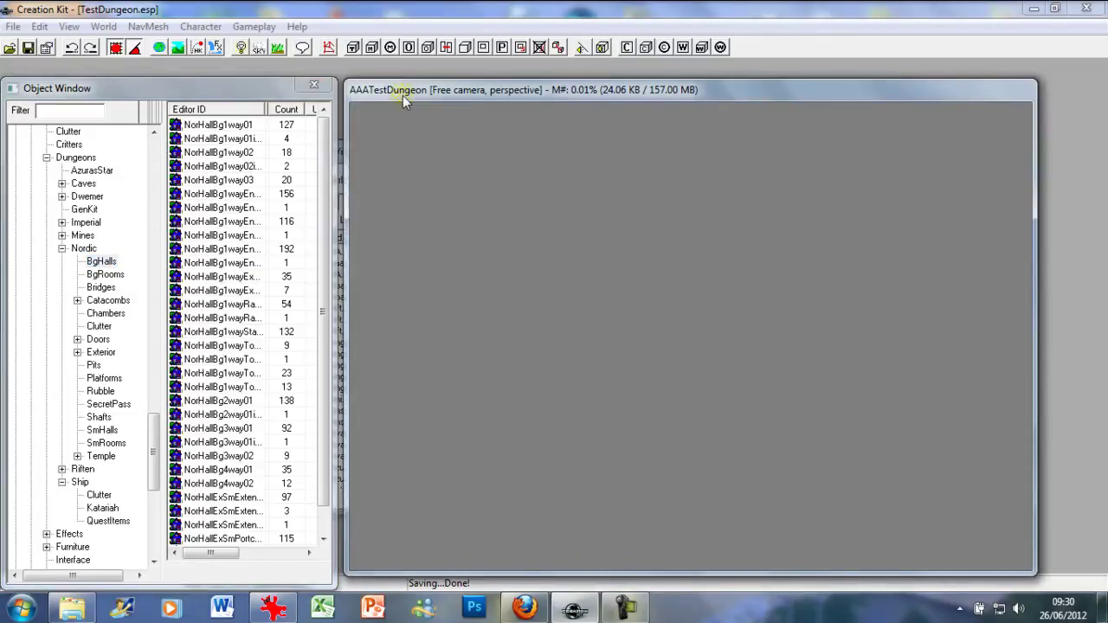
{"action": "left_click", "coordinate": [342, 194]}
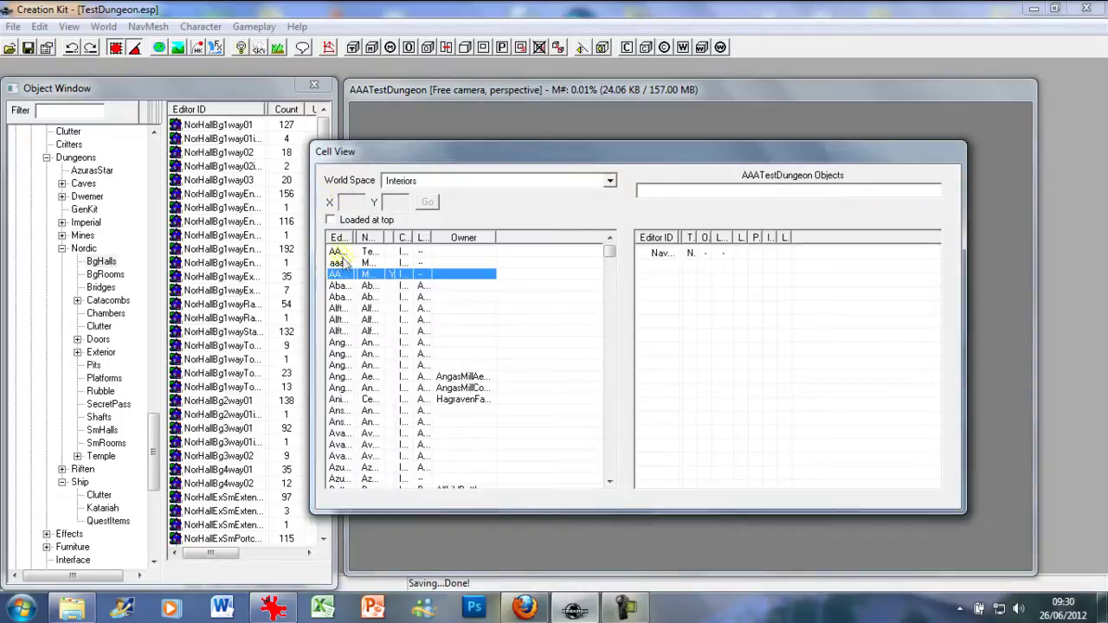
{"action": "right_click", "coordinate": [335, 274]}
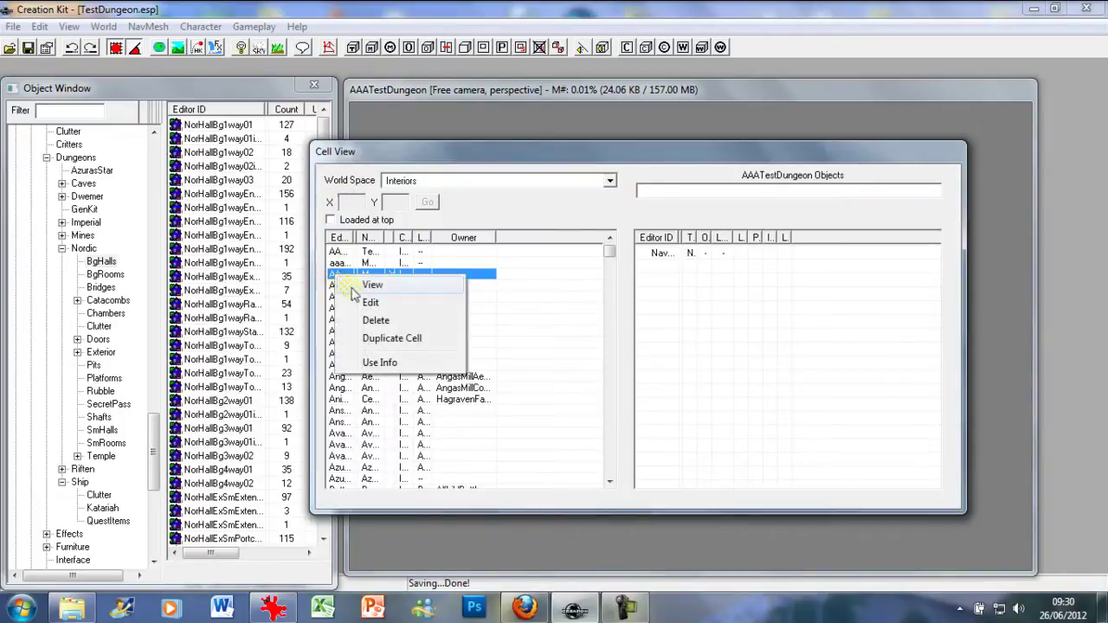
{"action": "left_click", "coordinate": [356, 288]}
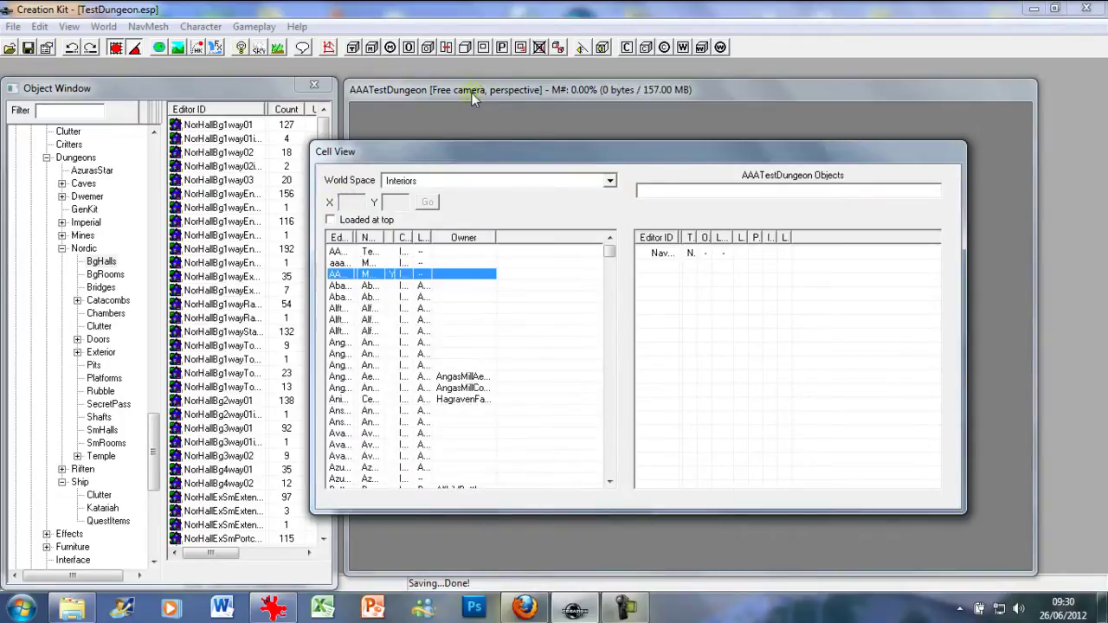
{"action": "left_click", "coordinate": [471, 93]}
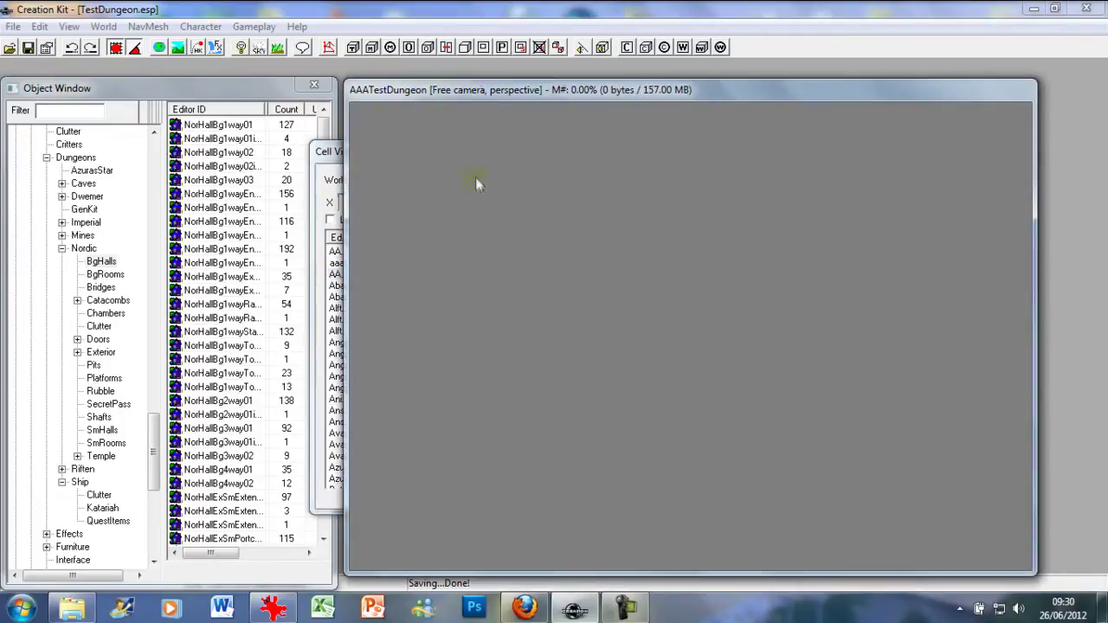
Place the NorRmSmWallFront01 piece from the Nordic SmRooms set into the AAATestDungeon cell
{"action": "left_click", "coordinate": [108, 445]}
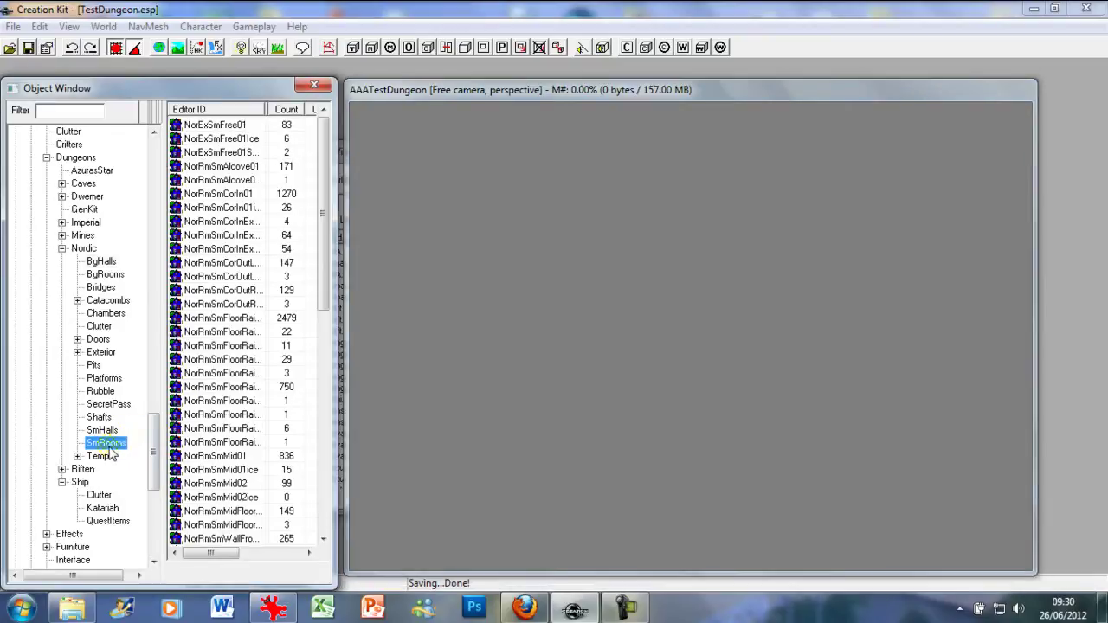
{"action": "scroll", "coordinate": [239, 307], "scroll_direction": "down", "scroll_amount": 2}
{"action": "left_click", "coordinate": [239, 305]}
{"action": "scroll", "coordinate": [239, 306], "scroll_direction": "down", "scroll_amount": 3}
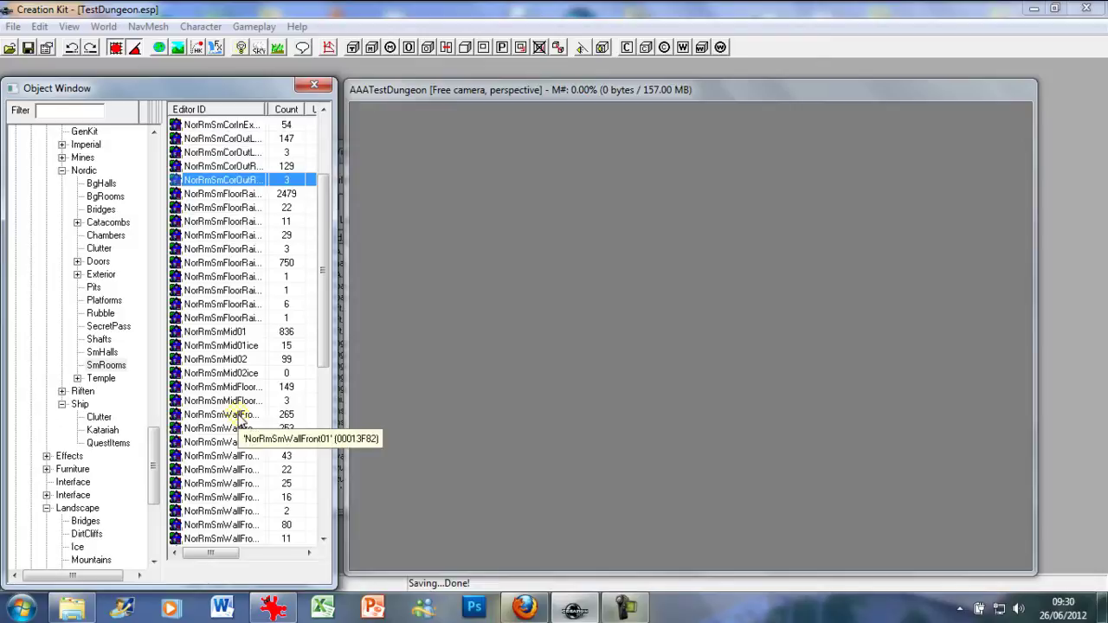
{"action": "left_click_drag", "start_coordinate": [240, 417], "coordinate": [557, 431]}
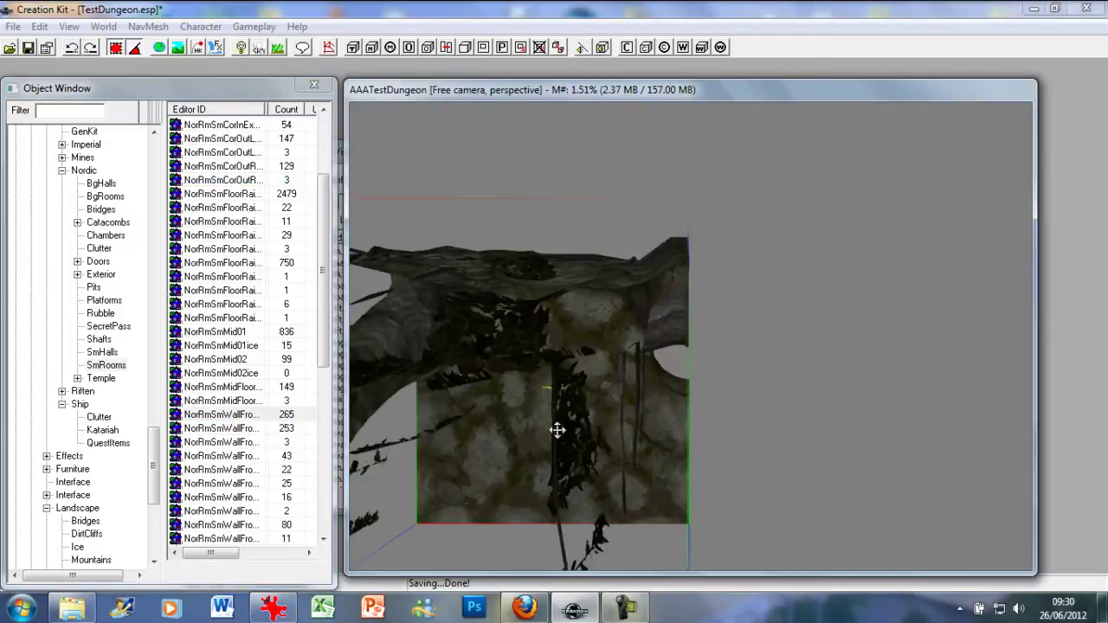
{"action": "middle_click_drag", "start_coordinate": [547, 419], "coordinate": [626, 323], "text": "shift"}
{"action": "scroll", "coordinate": [543, 321], "scroll_direction": "down", "scroll_amount": 2}
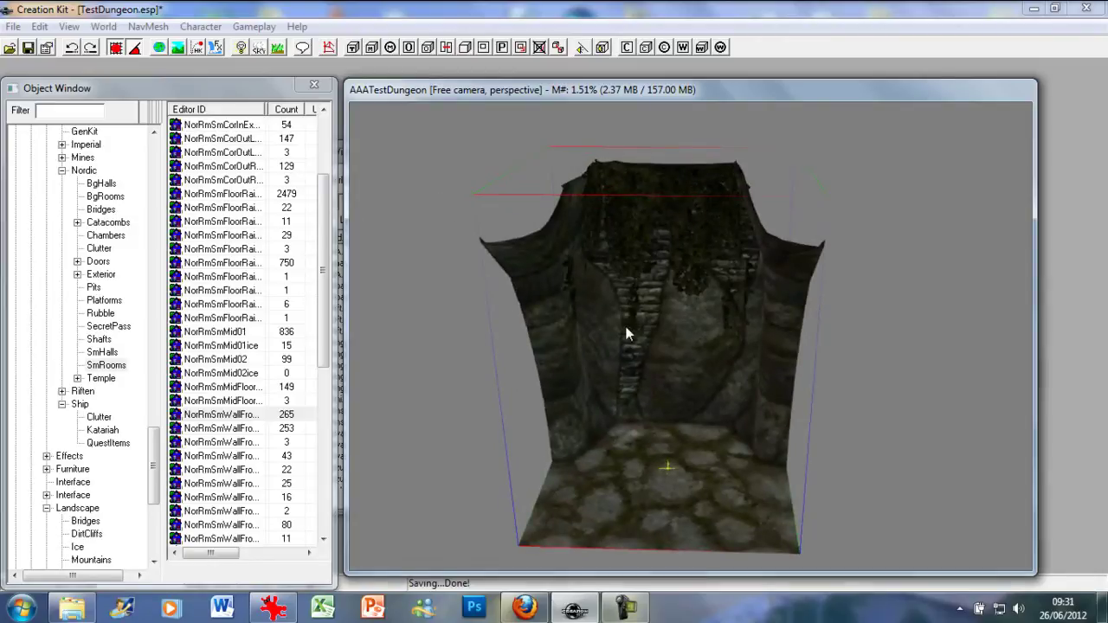
Set the X, Y and Z position of the placed NorRmSmWallFront01 wall piece to 0
{"action": "double_click", "coordinate": [630, 327]}
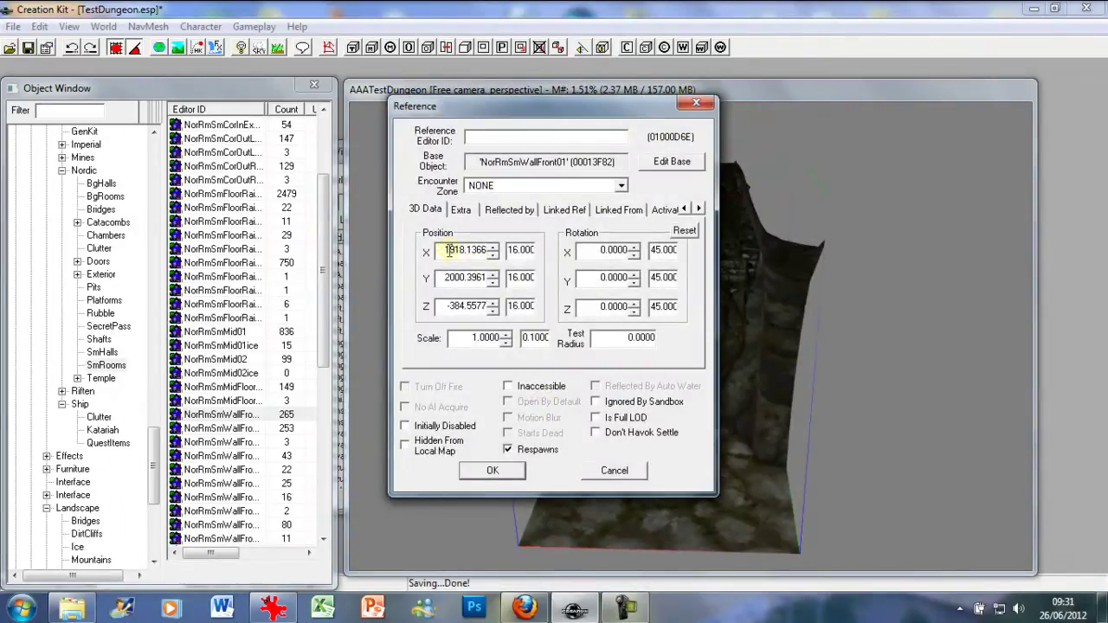
{"action": "left_click_drag", "start_coordinate": [440, 250], "coordinate": [519, 250]}
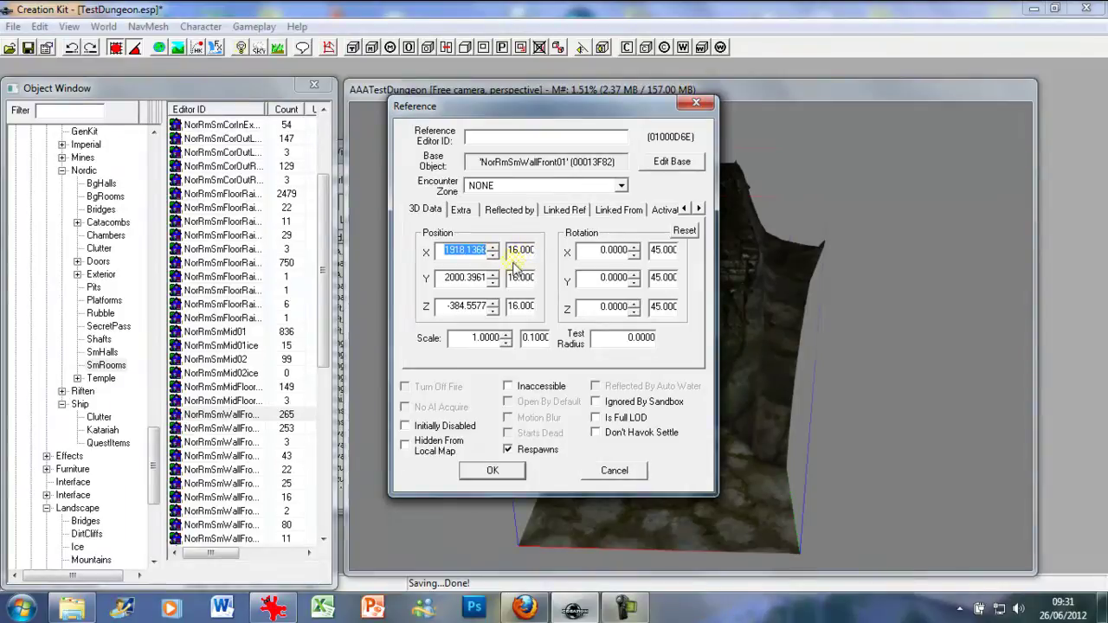
{"action": "type", "text": "0"}
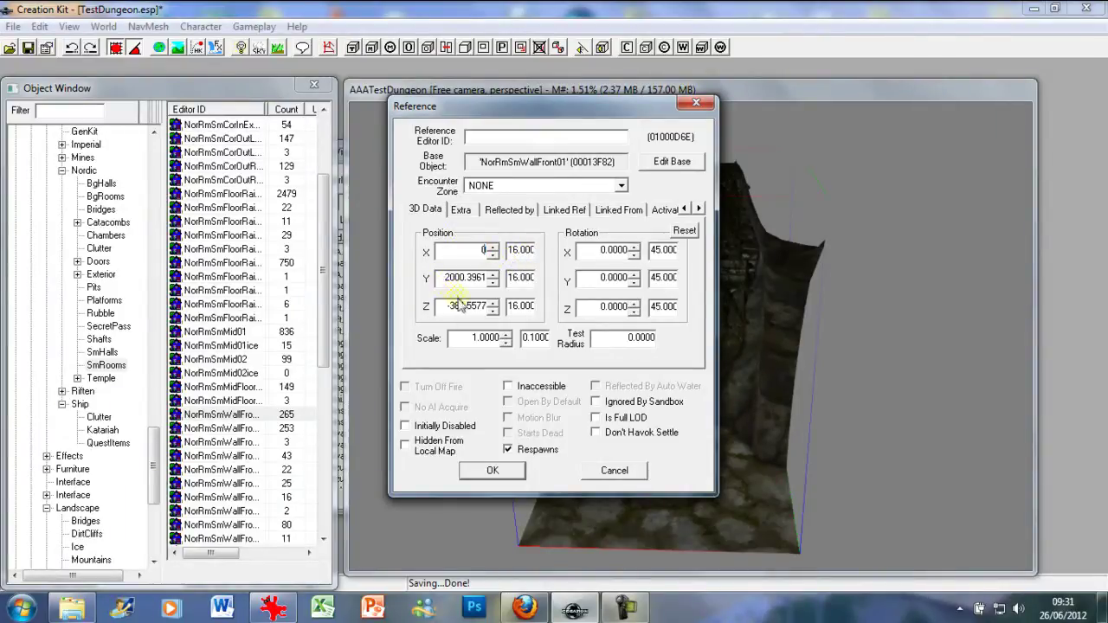
{"action": "left_click_drag", "start_coordinate": [442, 278], "coordinate": [515, 279]}
{"action": "type", "text": "0"}
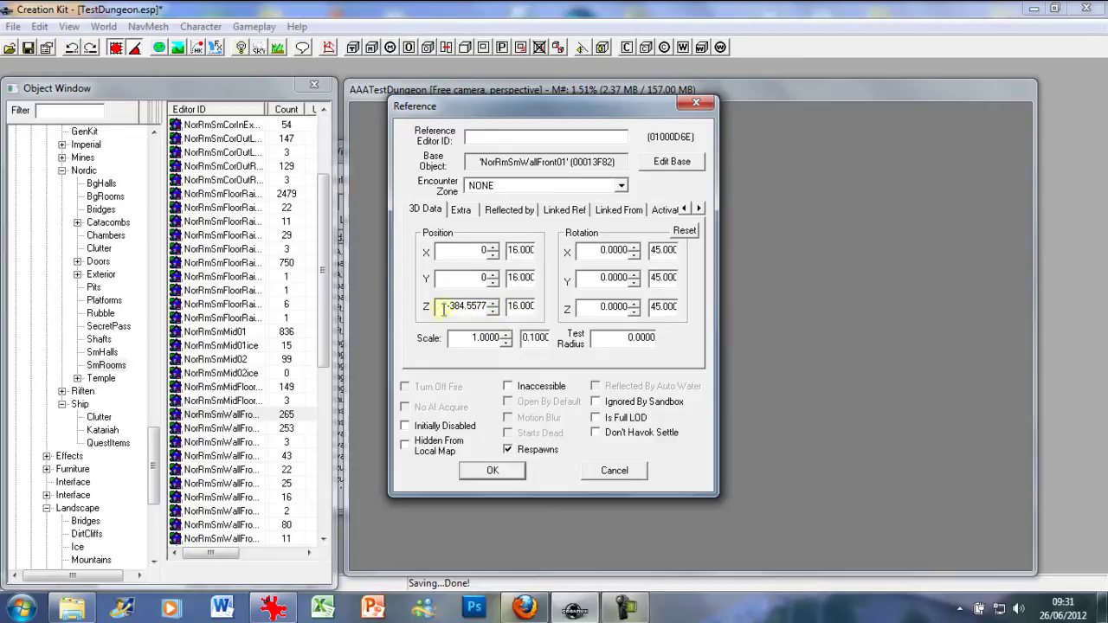
{"action": "left_click_drag", "start_coordinate": [442, 307], "coordinate": [582, 322]}
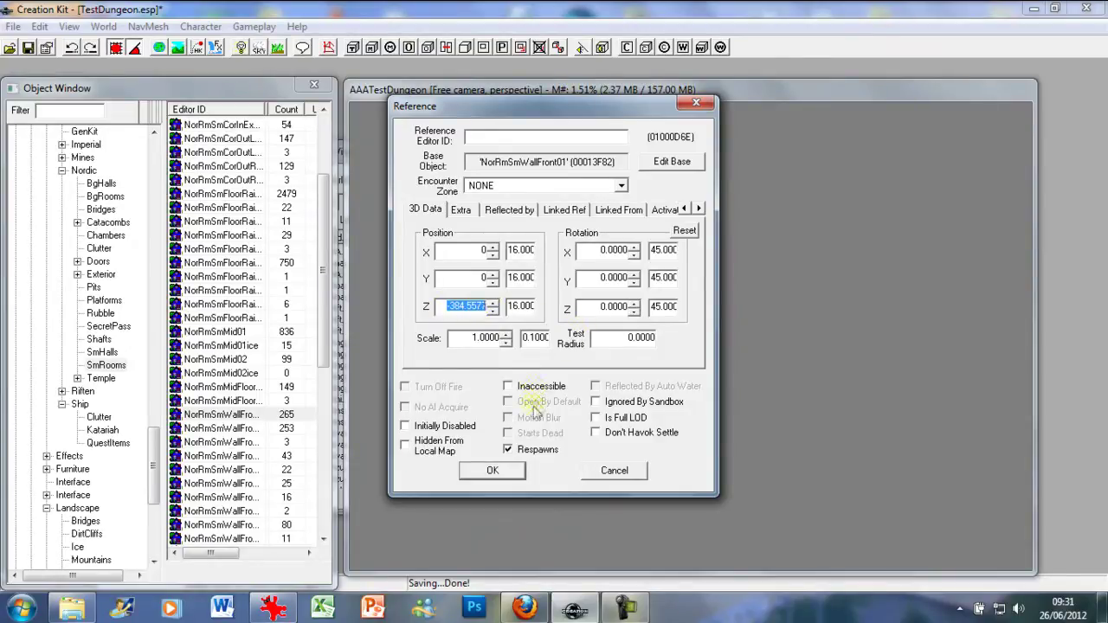
{"action": "type", "text": "0"}
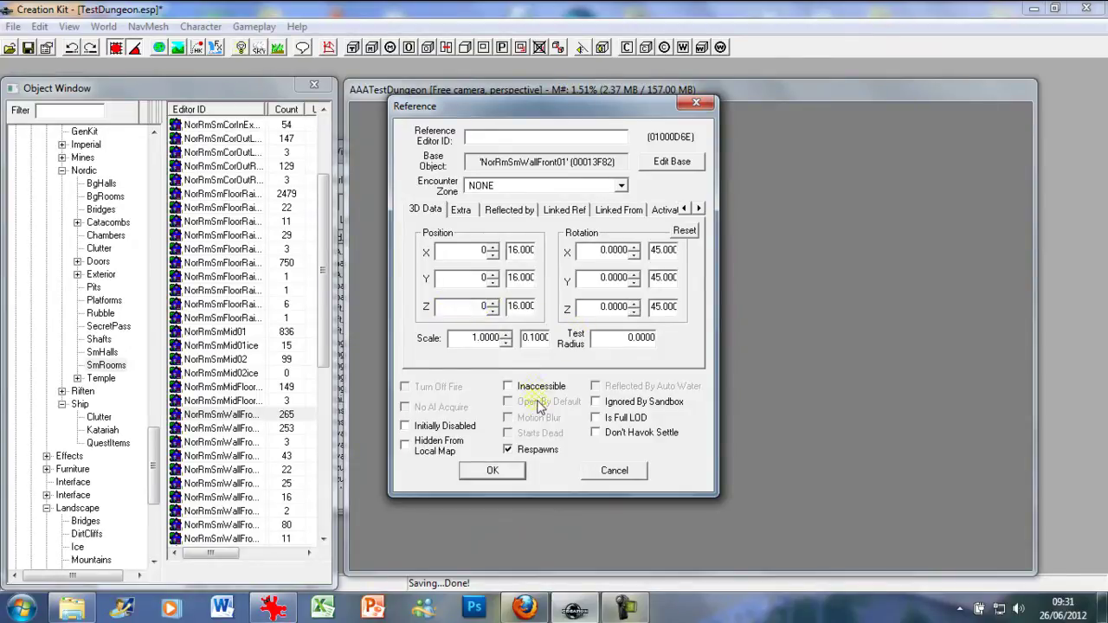
{"action": "left_click", "coordinate": [492, 470]}
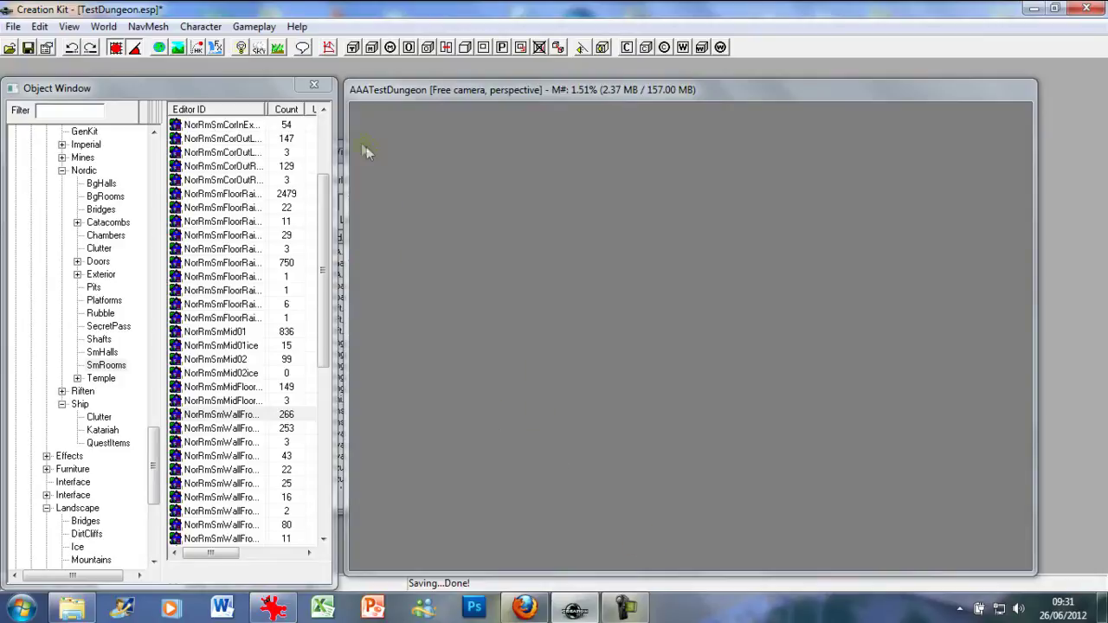
Find the repositioned wall piece through the AAATestDungeon object list and view it in the render window
{"action": "left_click", "coordinate": [343, 148]}
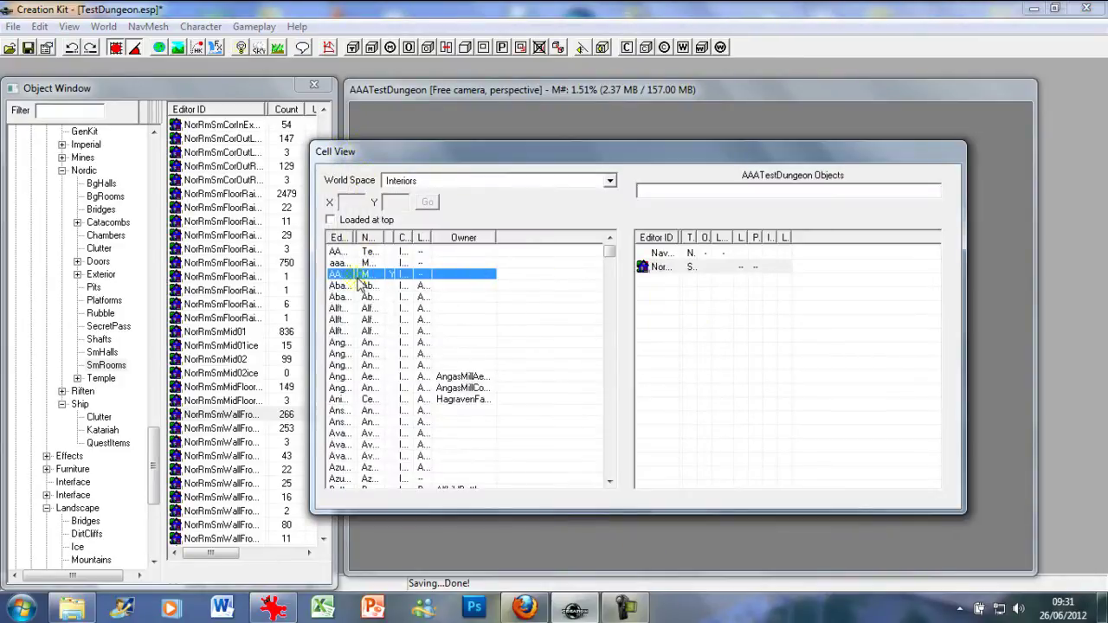
{"action": "mouse_move", "coordinate": [621, 141]}
{"action": "left_mouse_down"}
{"action": "mouse_move", "coordinate": [621, 230]}
{"action": "mouse_move", "coordinate": [621, 154]}
{"action": "left_mouse_up"}
{"action": "left_click", "coordinate": [660, 280]}
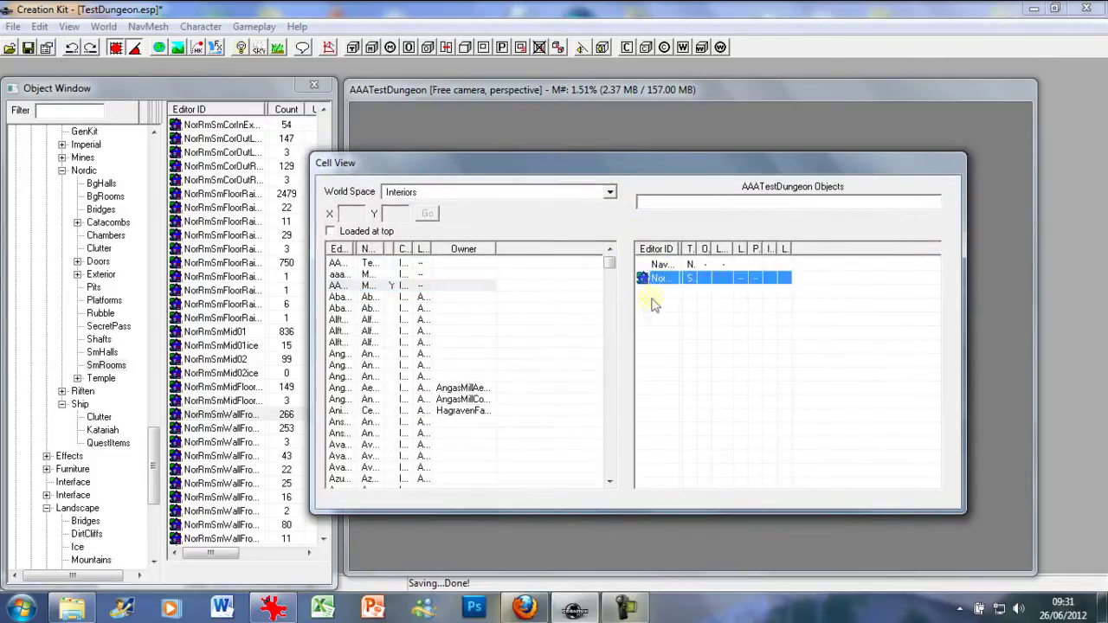
{"action": "right_click", "coordinate": [660, 288]}
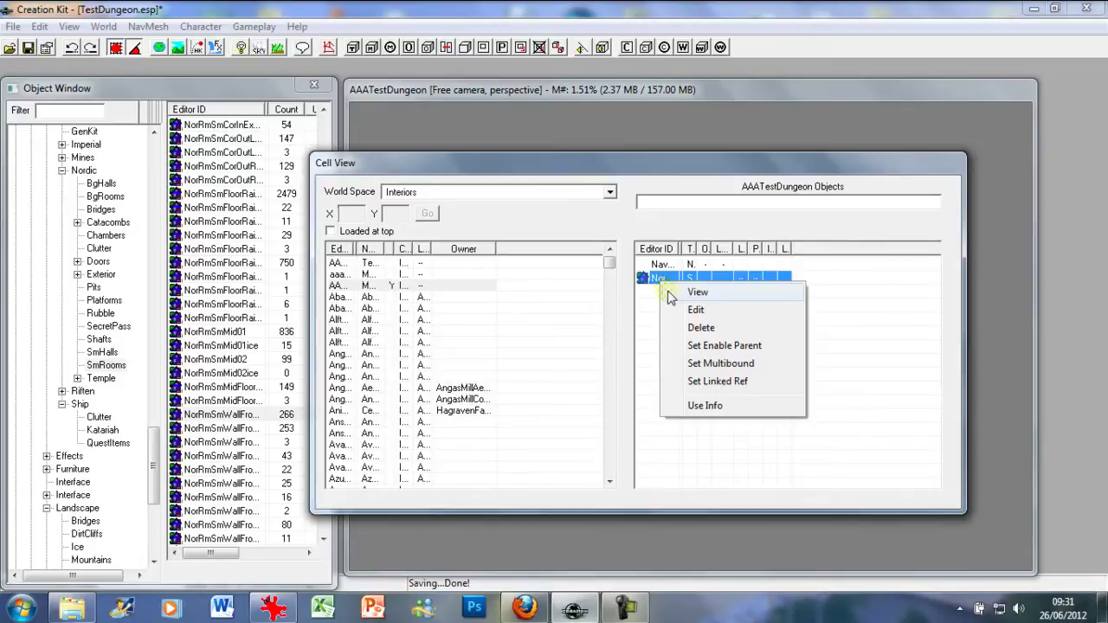
{"action": "left_click", "coordinate": [672, 293]}
{"action": "left_click", "coordinate": [578, 94]}
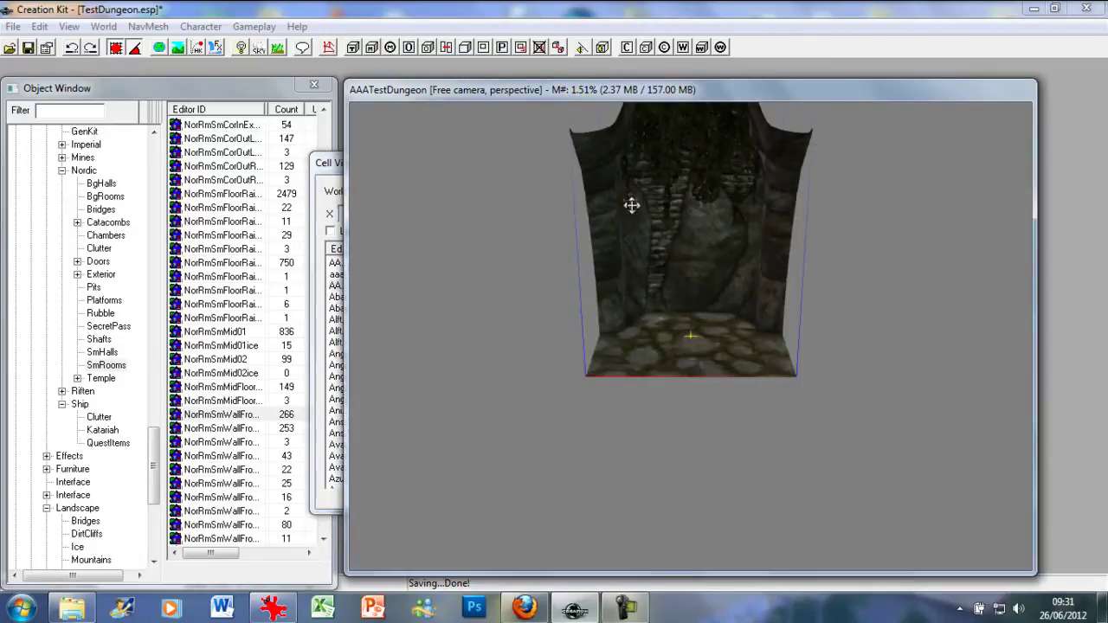
{"action": "middle_click_drag", "start_coordinate": [651, 222], "coordinate": [636, 250], "text": "shift"}
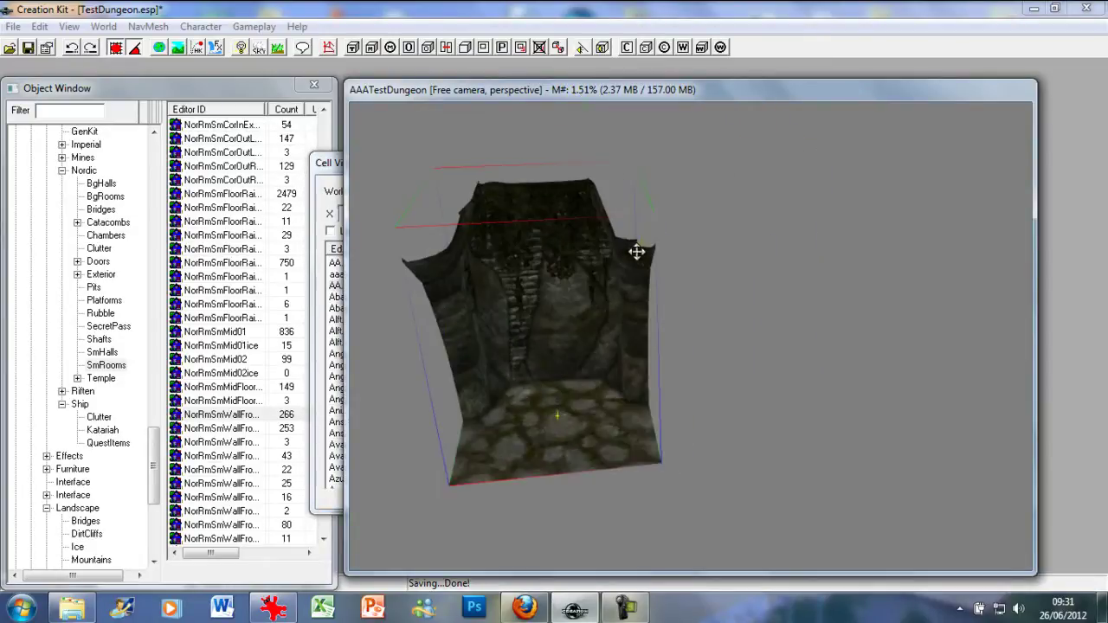
Duplicate the NorRmSmWallFront01 wall piece and snap the copy flush against the side of the original
{"action": "left_click", "coordinate": [116, 51]}
{"action": "left_click_drag", "start_coordinate": [518, 276], "coordinate": [716, 265]}
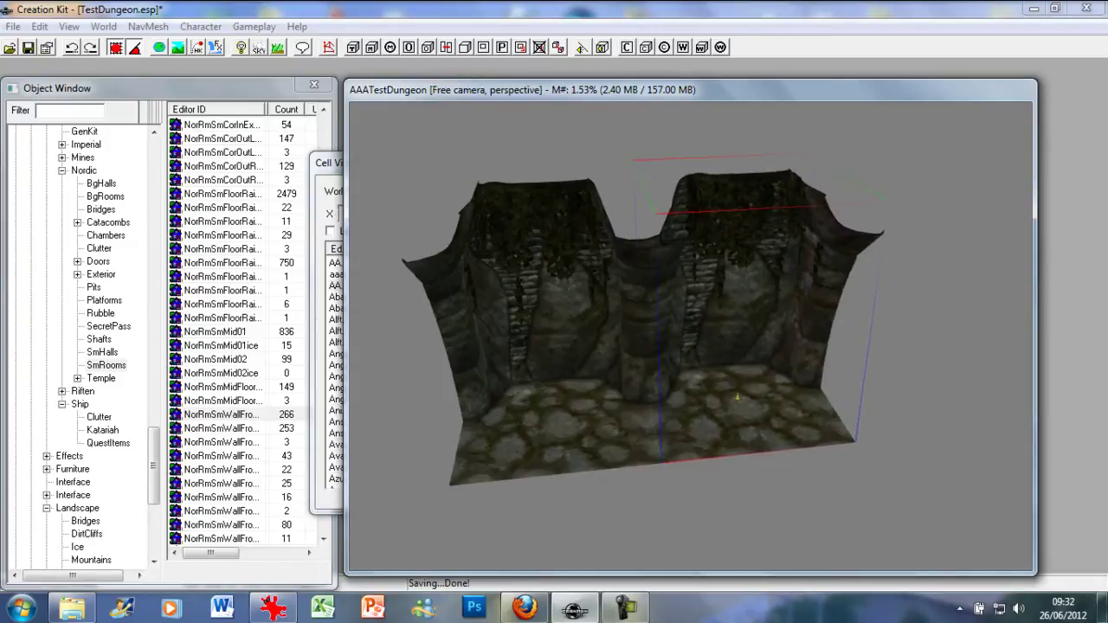
Place the NorRmSmCorIn01 inner corner piece from the SmRooms set beside the free end of the duplicated wall
{"action": "left_click", "coordinate": [236, 264]}
{"action": "scroll", "coordinate": [229, 265], "scroll_direction": "up", "scroll_amount": 2}
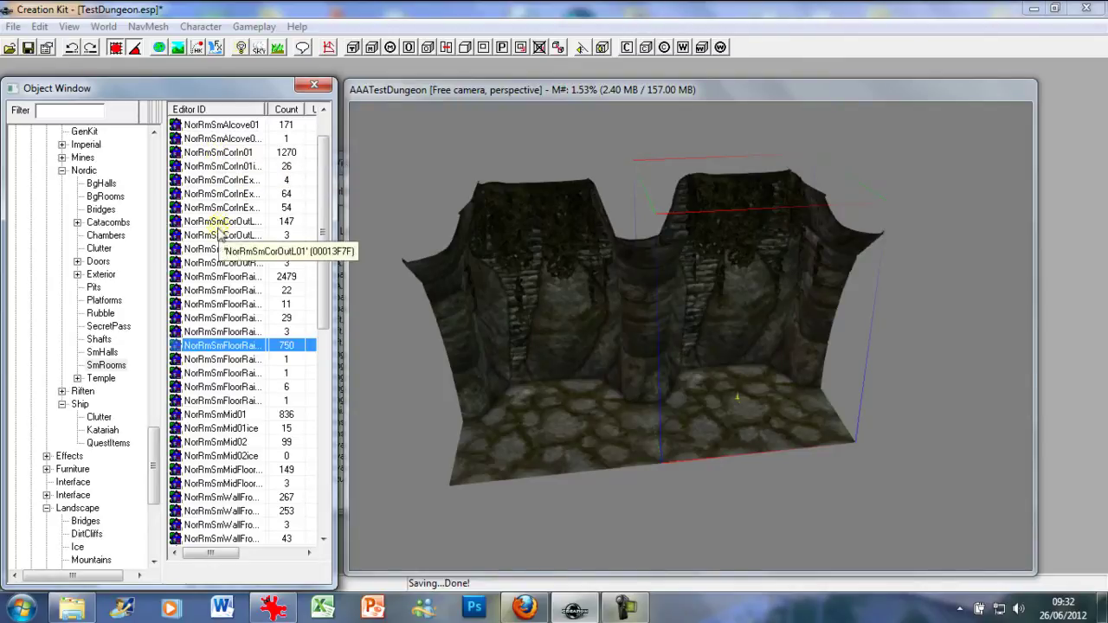
{"action": "middle_click_drag", "start_coordinate": [517, 221], "coordinate": [504, 249]}
{"action": "scroll", "coordinate": [504, 249], "scroll_direction": "down", "scroll_amount": 1}
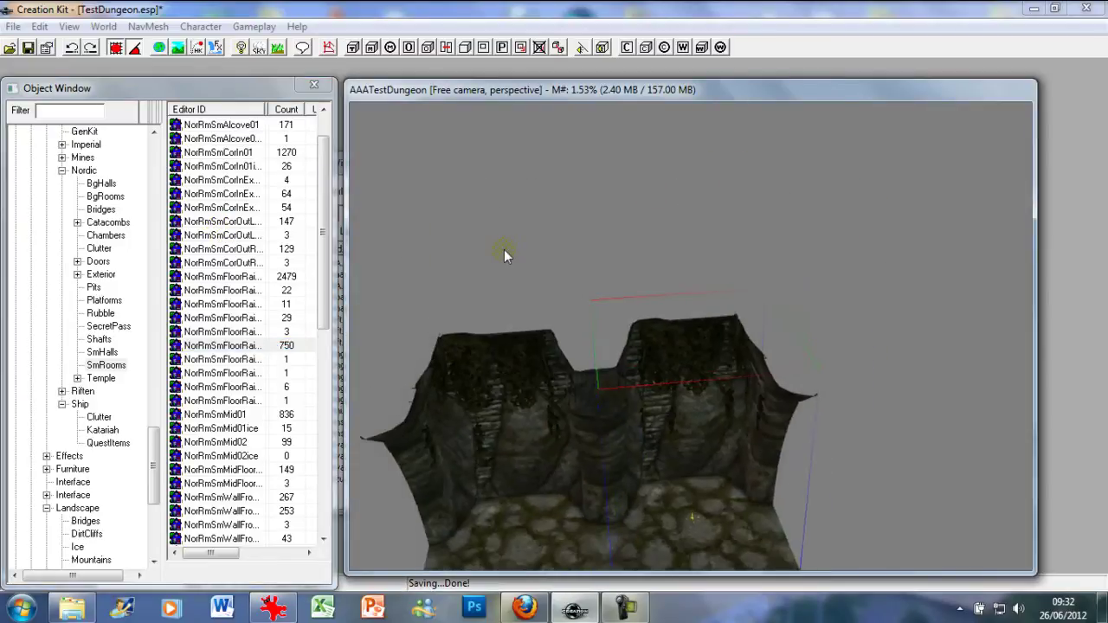
{"action": "scroll", "coordinate": [504, 250], "scroll_direction": "down", "scroll_amount": 1}
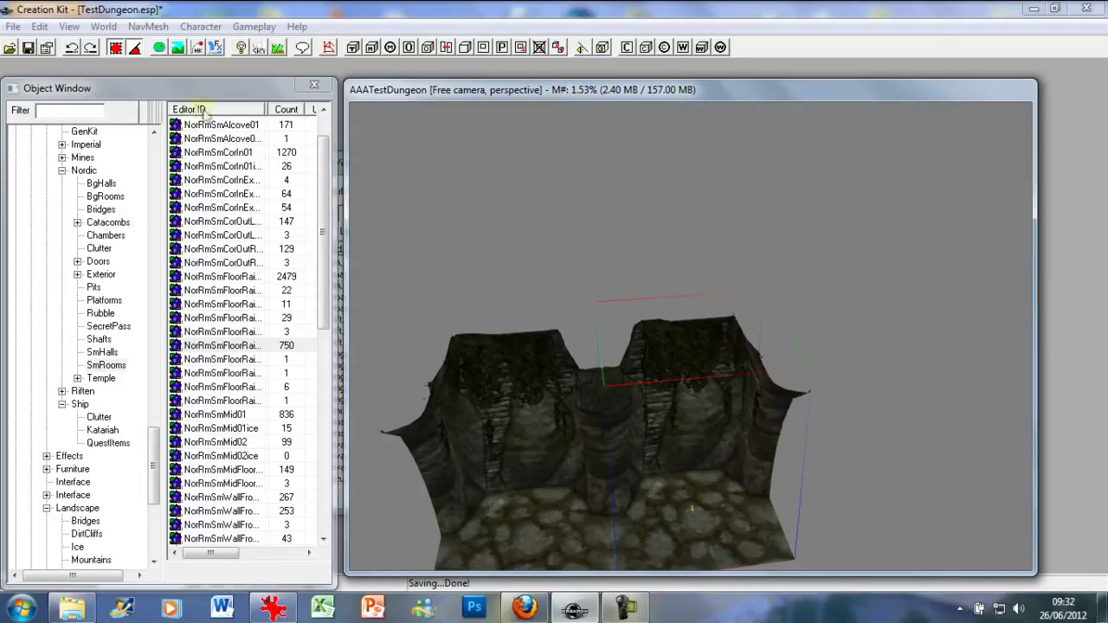
{"action": "left_click", "coordinate": [177, 90]}
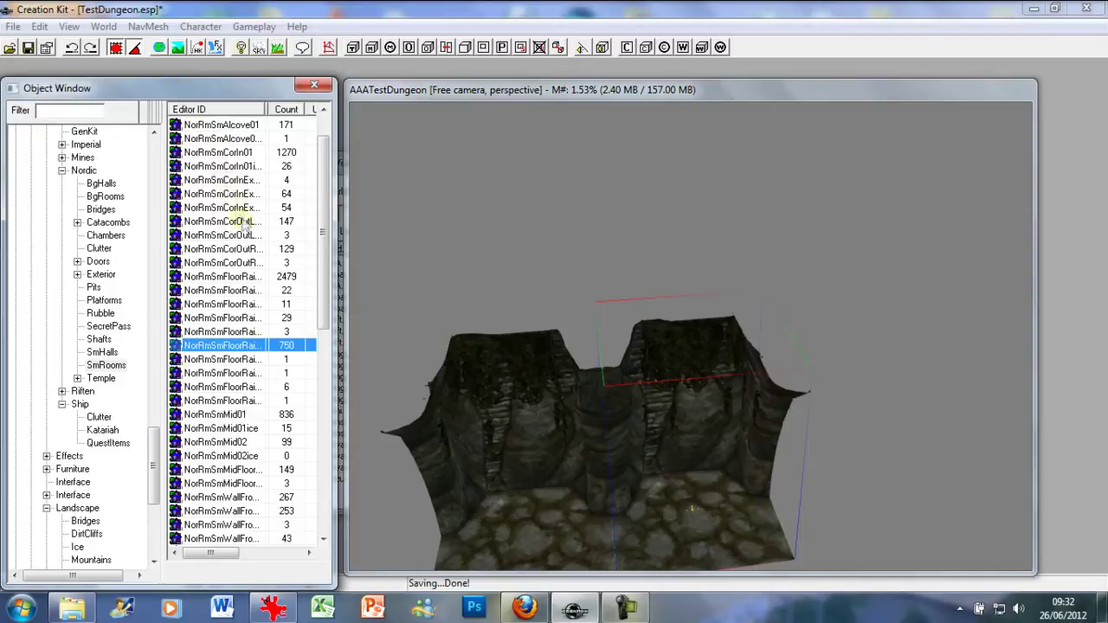
{"action": "left_click", "coordinate": [230, 153]}
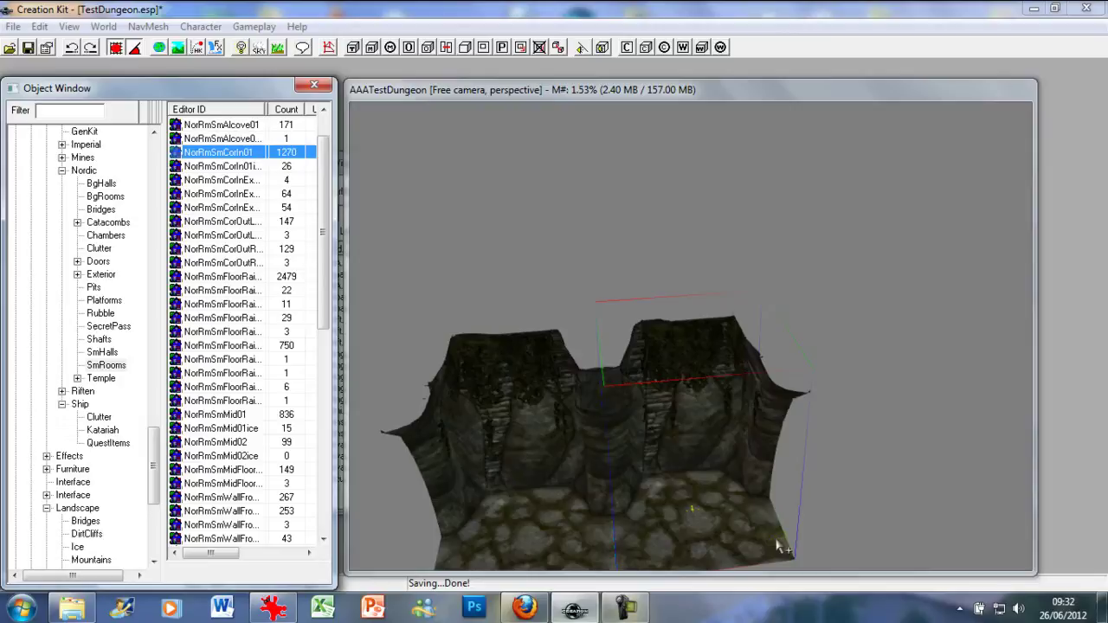
{"action": "left_click_drag", "start_coordinate": [777, 546], "coordinate": [799, 457]}
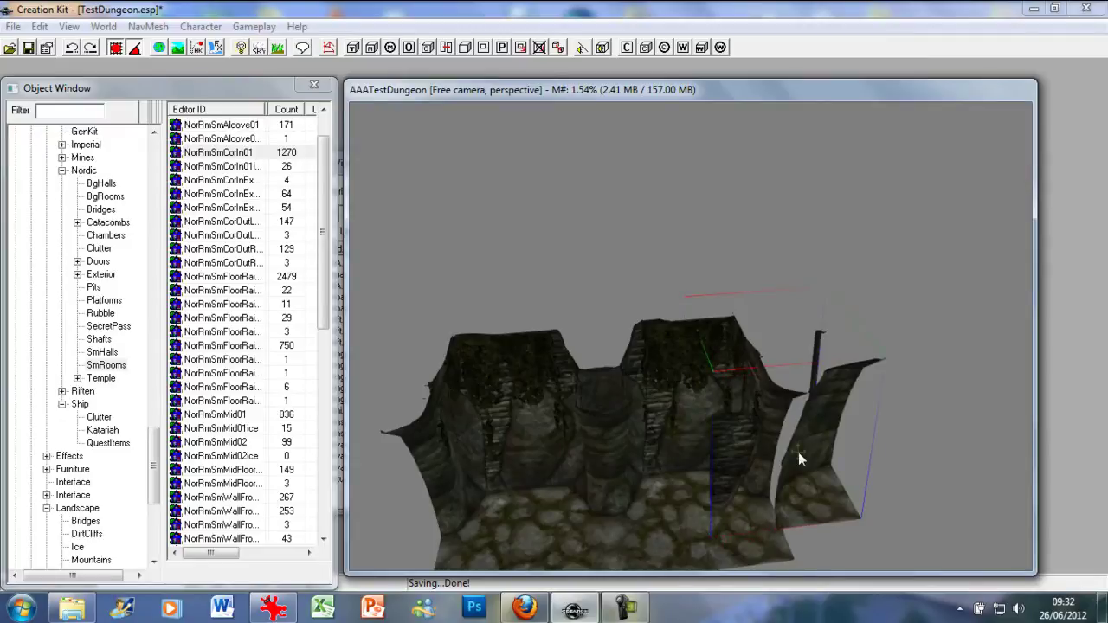
Rotate the inner corner piece to continue the room's outline and snap it to the end of the front wall row
{"action": "right_click_drag", "start_coordinate": [799, 452], "coordinate": [909, 457]}
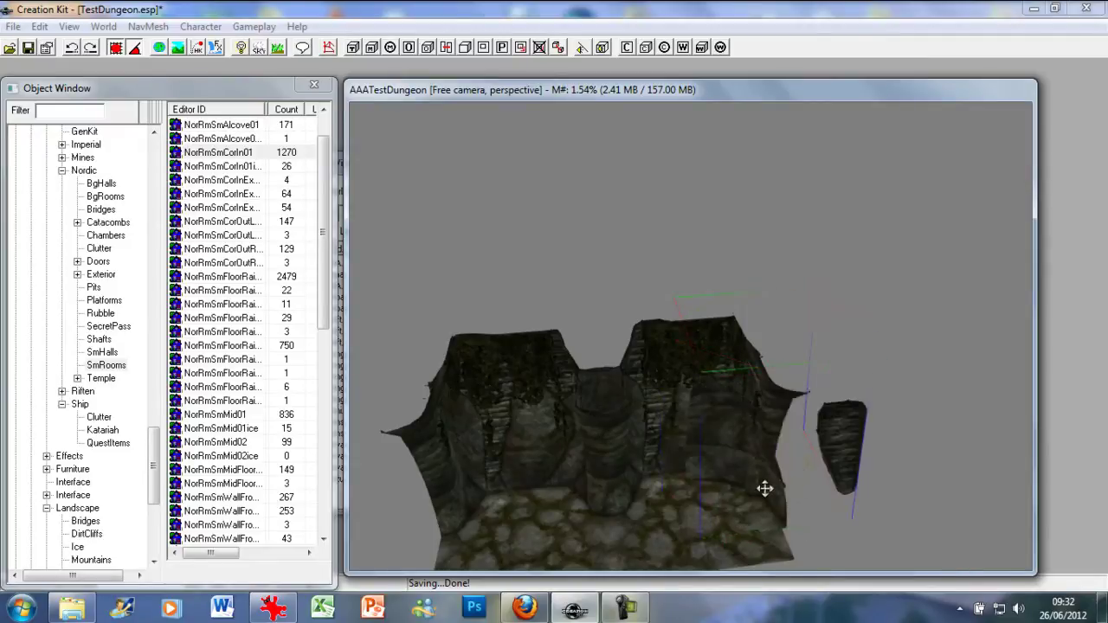
{"action": "right_click_drag", "start_coordinate": [760, 483], "coordinate": [883, 483]}
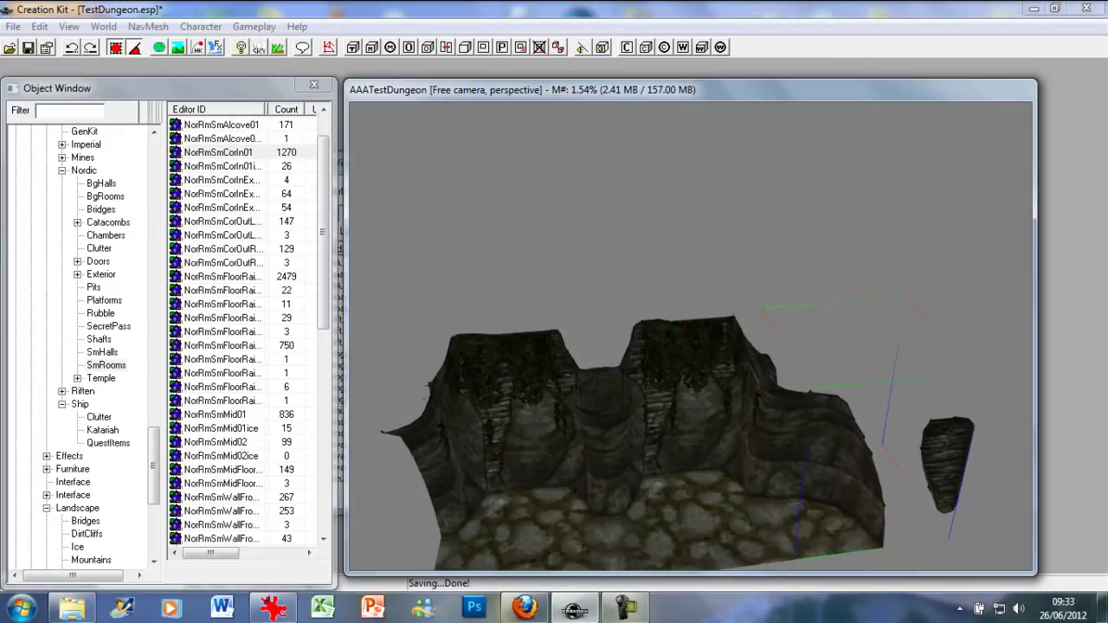
{"action": "right_click_drag", "start_coordinate": [883, 484], "coordinate": [909, 483]}
{"action": "mouse_move", "coordinate": [860, 509]}
{"action": "right_mouse_down"}
{"action": "mouse_move", "coordinate": [871, 509]}
{"action": "mouse_move", "coordinate": [861, 510]}
{"action": "right_mouse_up"}
{"action": "scroll", "coordinate": [813, 510], "scroll_direction": "down", "scroll_amount": 1}
{"action": "scroll", "coordinate": [812, 510], "scroll_direction": "down", "scroll_amount": 1}
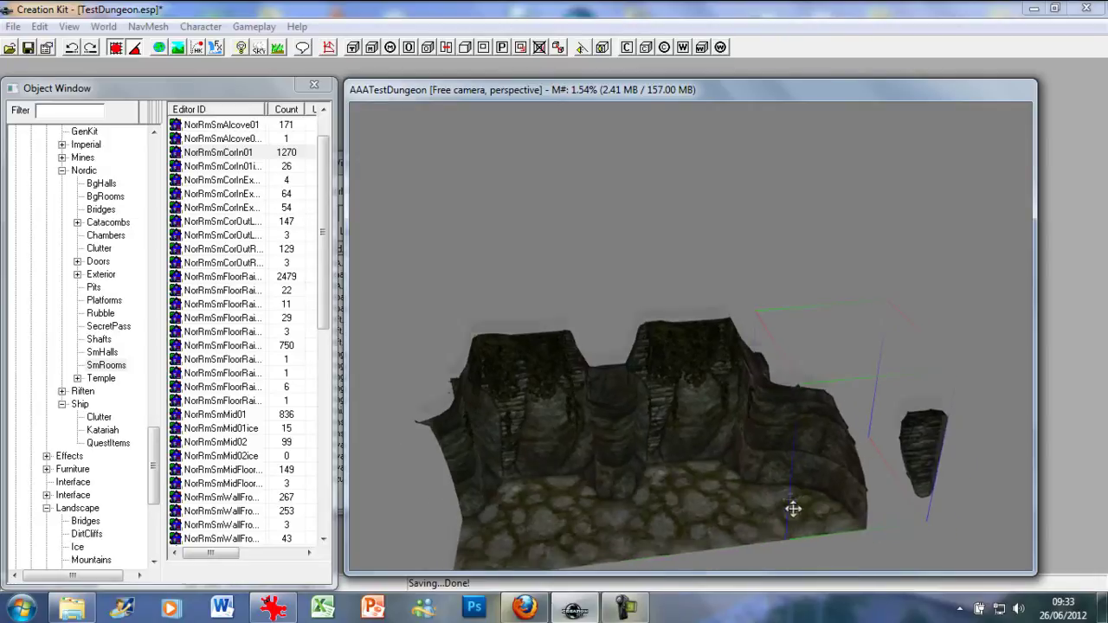
{"action": "middle_click_drag", "start_coordinate": [791, 507], "coordinate": [812, 476]}
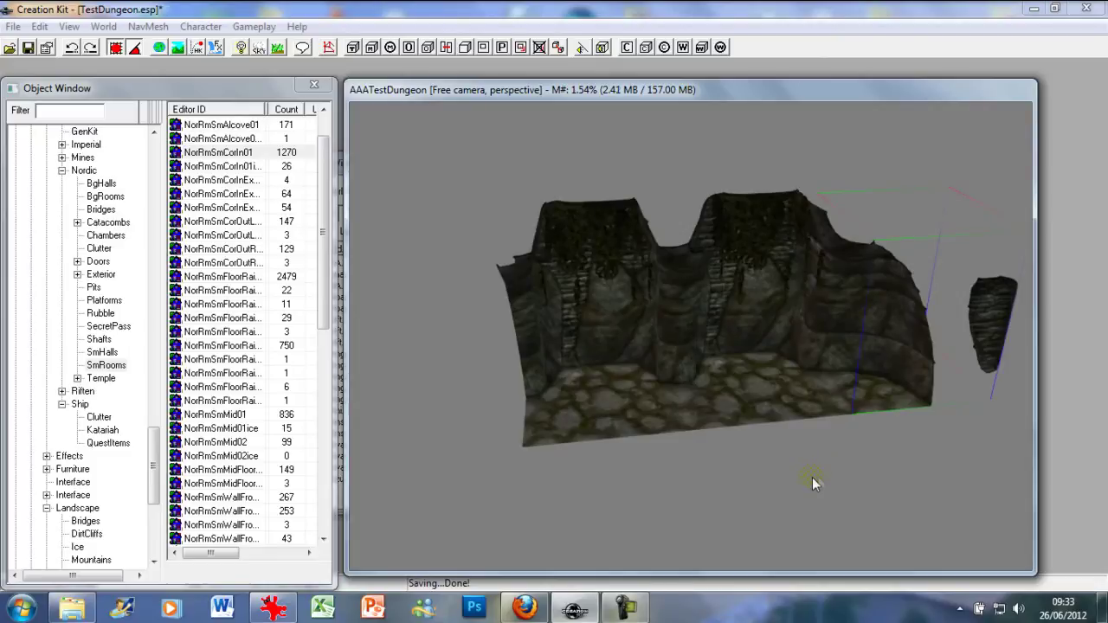
Duplicate the inner corner piece, rotate the copy to face inward, and snap it to the opposite end of the front wall row
{"action": "key", "text": "ctrl+d"}
{"action": "left_click_drag", "start_coordinate": [917, 334], "coordinate": [444, 343]}
{"action": "right_click_drag", "start_coordinate": [433, 352], "coordinate": [519, 353]}
{"action": "left_click_drag", "start_coordinate": [472, 364], "coordinate": [397, 368]}
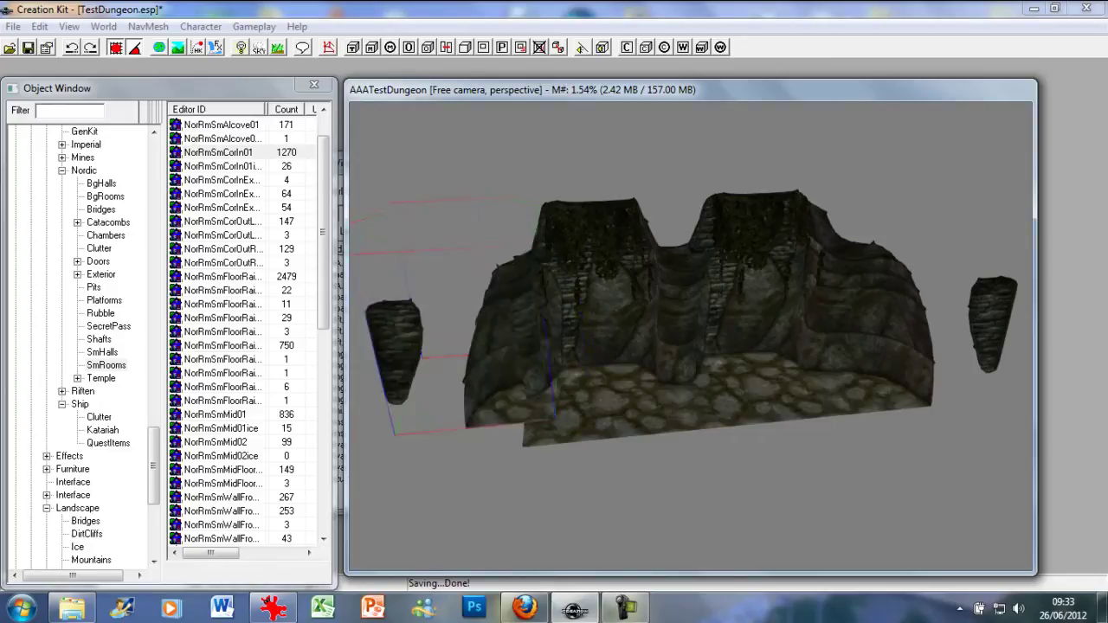
{"action": "left_click_drag", "start_coordinate": [484, 376], "coordinate": [444, 405]}
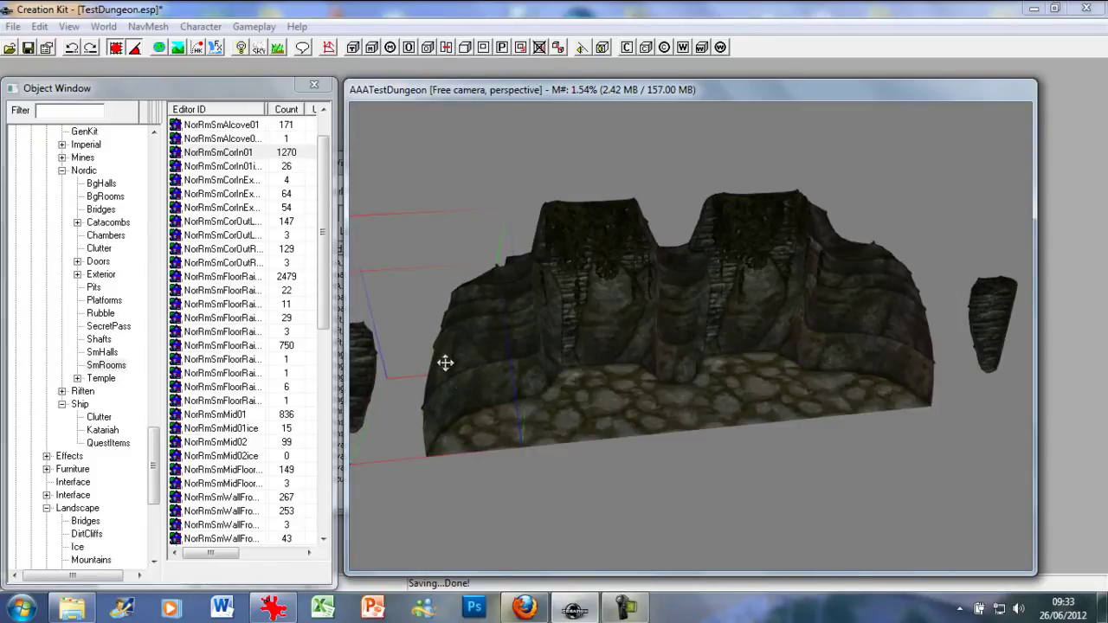
{"action": "scroll", "coordinate": [483, 403], "scroll_direction": "down", "scroll_amount": 1}
{"action": "middle_click_drag", "start_coordinate": [511, 432], "coordinate": [664, 444], "text": "shift"}
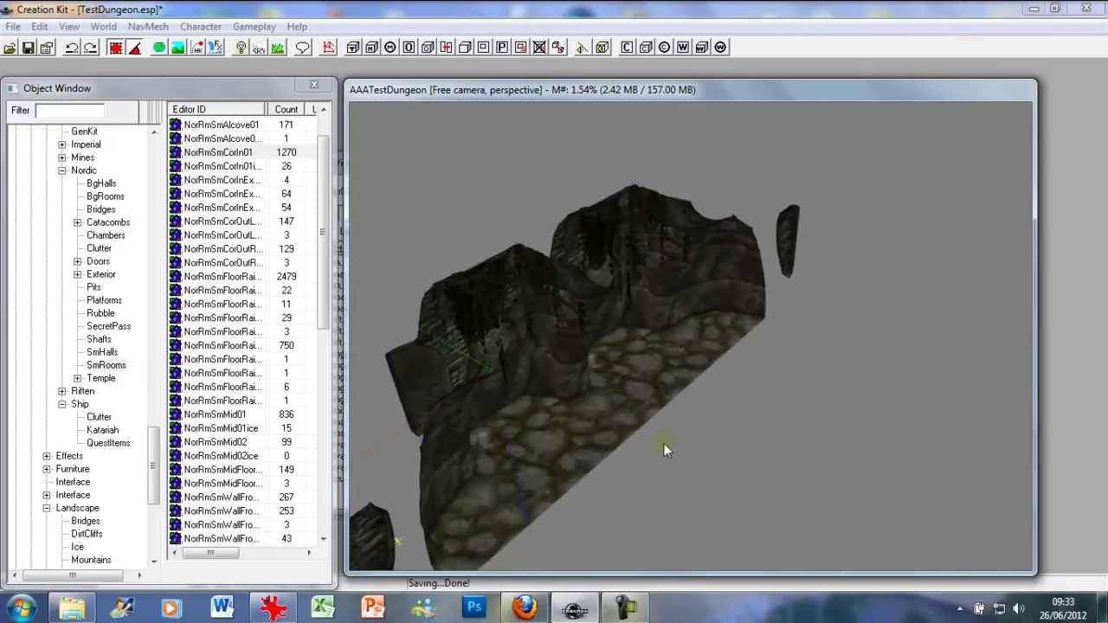
{"action": "left_click", "coordinate": [217, 153]}
{"action": "left_click", "coordinate": [215, 153]}
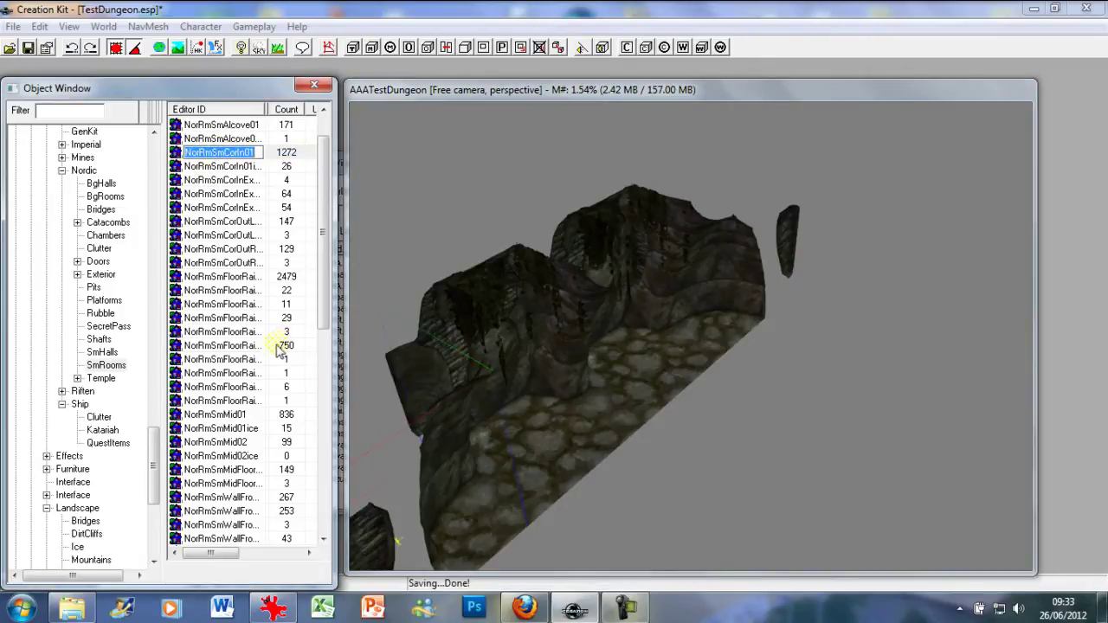
{"action": "left_click", "coordinate": [199, 167]}
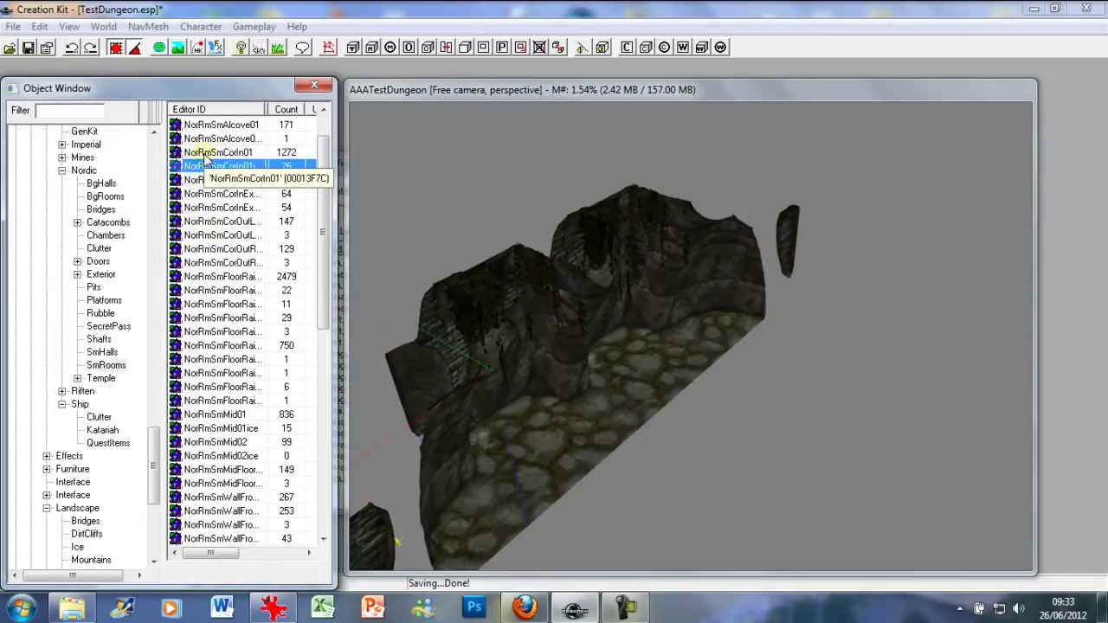
{"action": "left_click", "coordinate": [206, 153]}
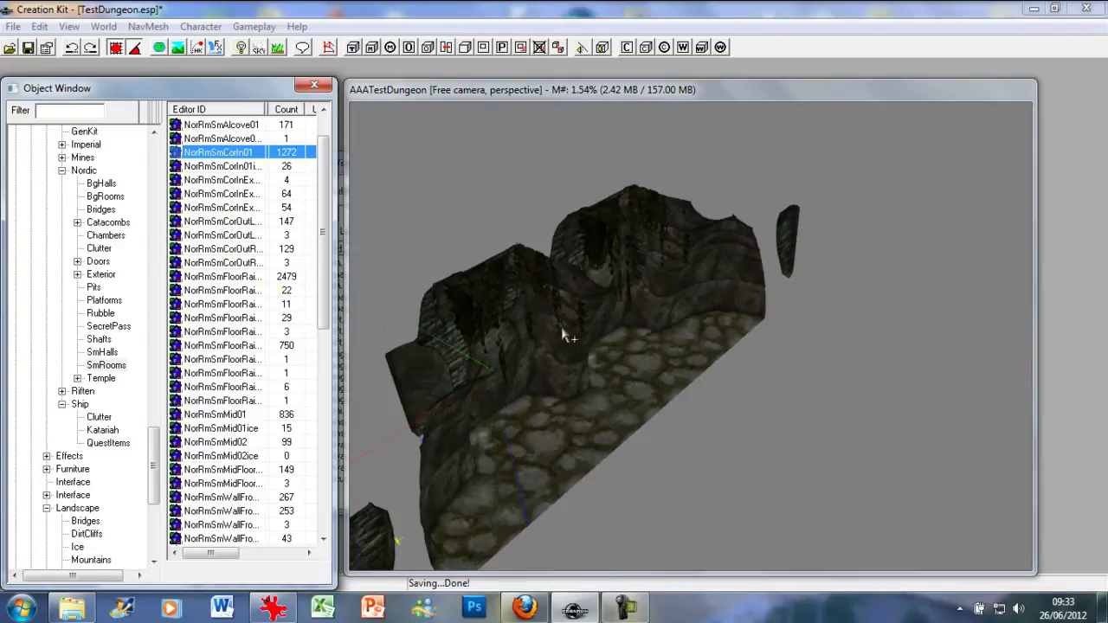
Place the NorRmSmWallSide01 piece from the SmRooms set into the cell near the duplicated corner
{"action": "middle_click_drag", "start_coordinate": [555, 328], "coordinate": [548, 311]}
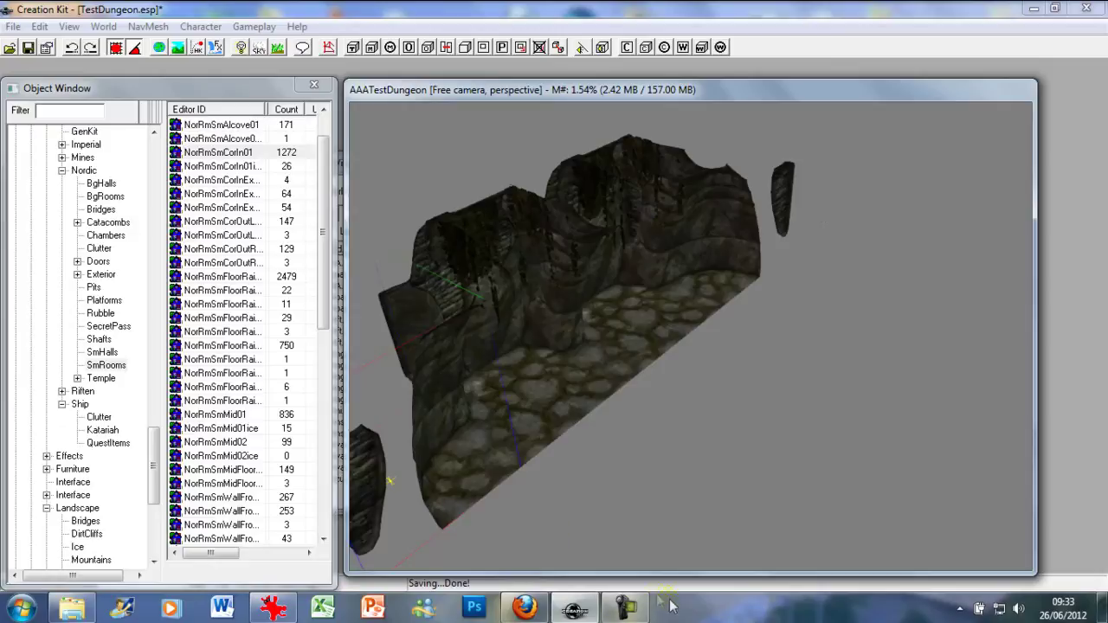
{"action": "middle_click_drag", "start_coordinate": [767, 396], "coordinate": [844, 479], "text": "shift"}
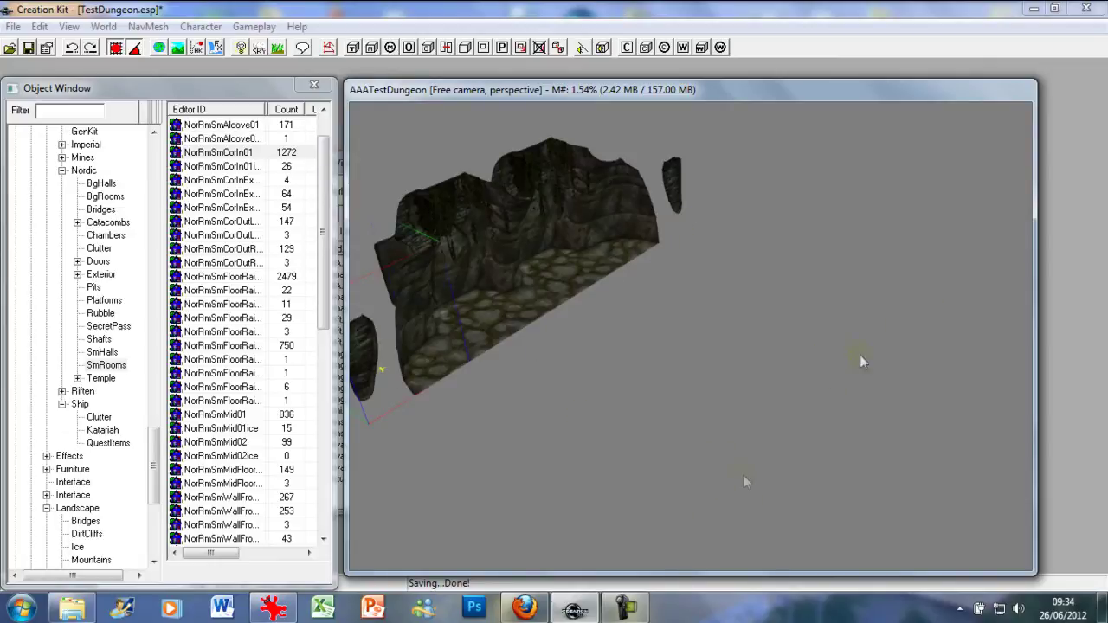
{"action": "middle_click_drag", "start_coordinate": [827, 357], "coordinate": [539, 434]}
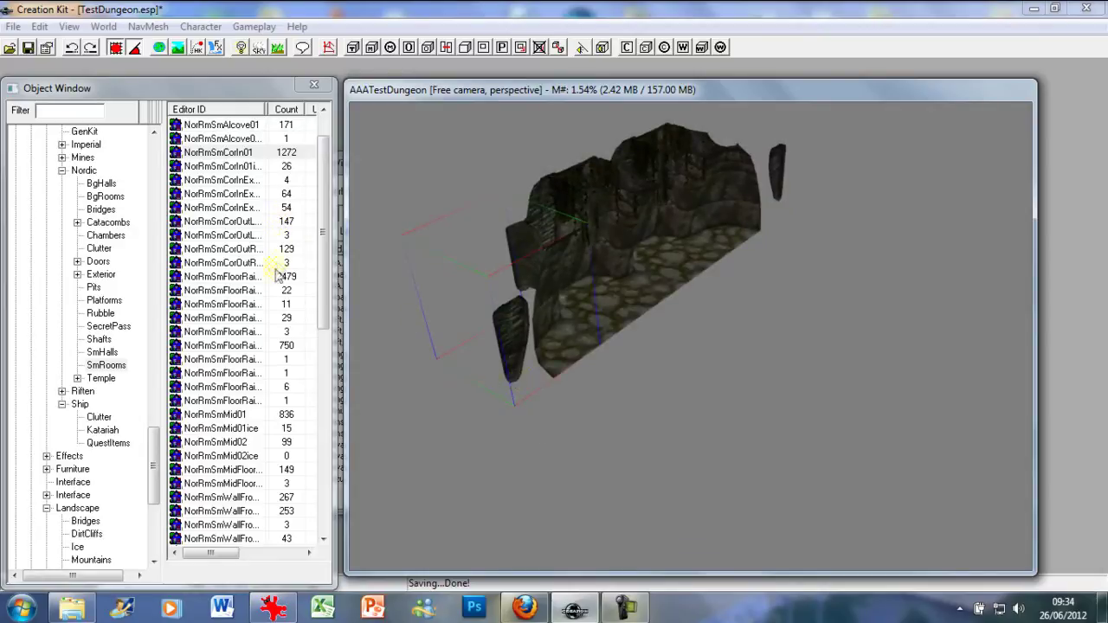
{"action": "left_click", "coordinate": [201, 498]}
{"action": "scroll", "coordinate": [201, 500], "scroll_direction": "down", "scroll_amount": 1}
{"action": "left_click_drag", "start_coordinate": [201, 500], "coordinate": [736, 156]}
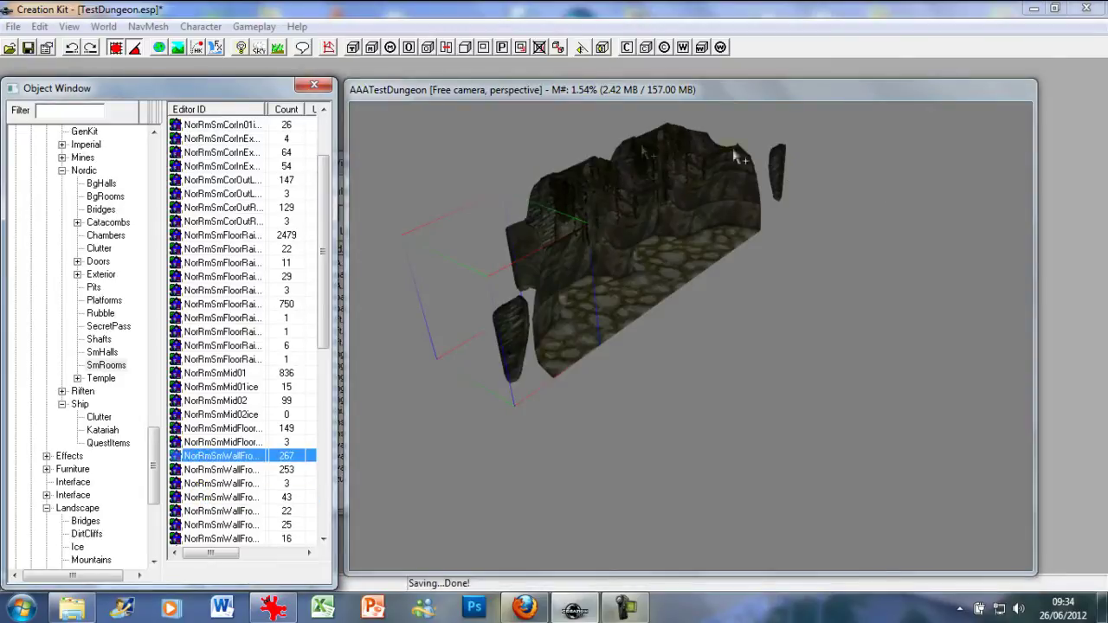
{"action": "left_click_drag", "start_coordinate": [870, 471], "coordinate": [541, 271]}
{"action": "scroll", "coordinate": [317, 419], "scroll_direction": "down", "scroll_amount": 5}
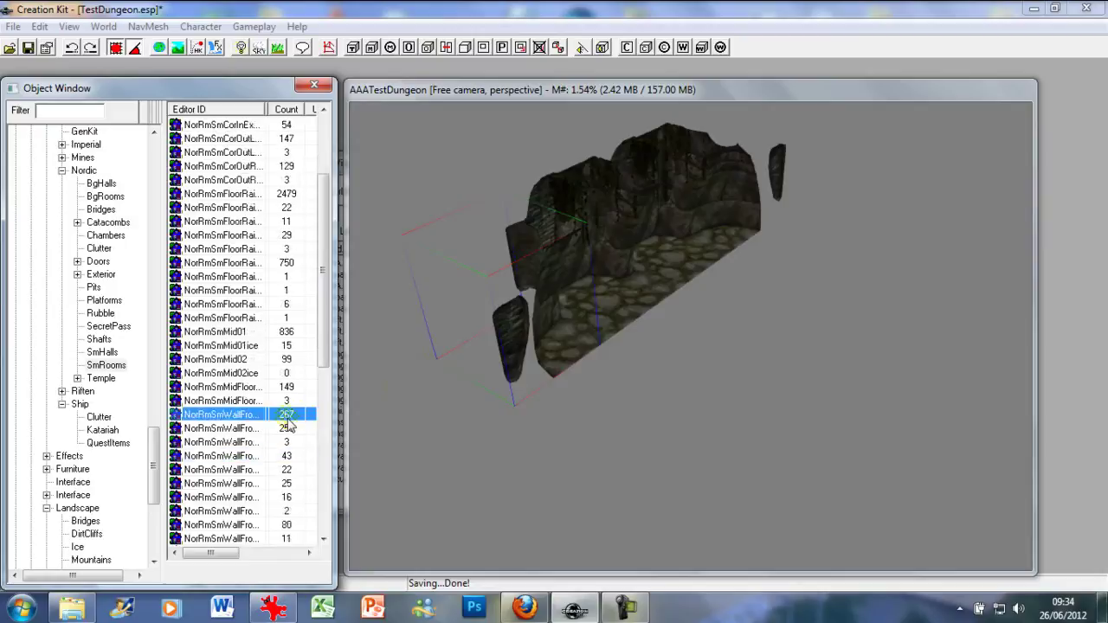
{"action": "scroll", "coordinate": [268, 450], "scroll_direction": "down", "scroll_amount": 1}
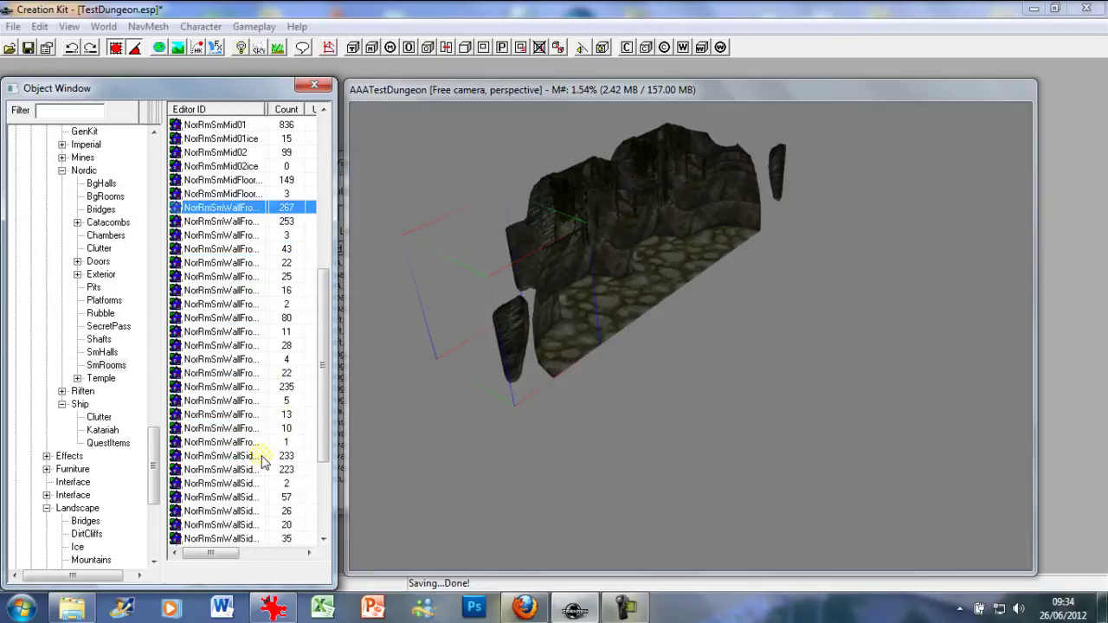
{"action": "left_click", "coordinate": [247, 457]}
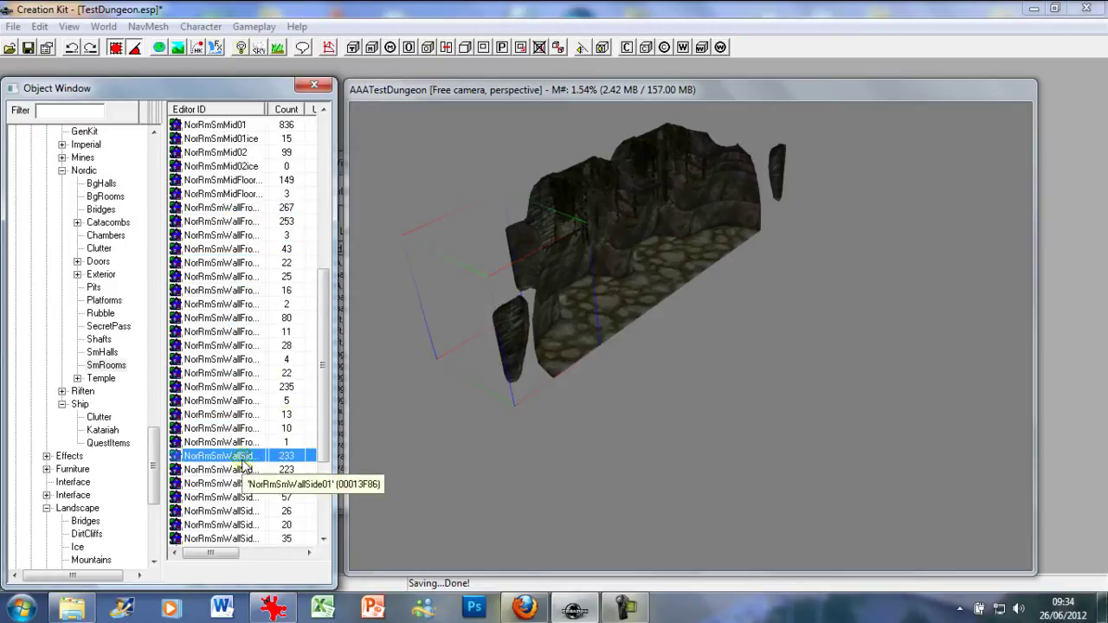
{"action": "left_click_drag", "start_coordinate": [247, 464], "coordinate": [573, 359]}
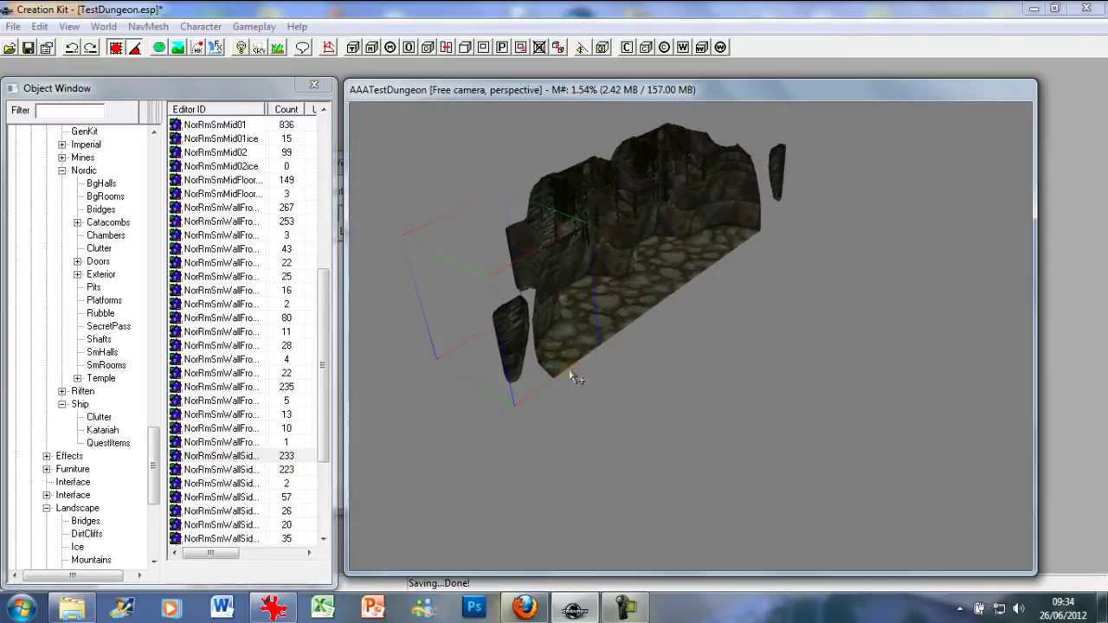
Move the NorRmSmWallSide01 piece until it snaps flush against the open side of the duplicated corner
{"action": "middle_click_drag", "start_coordinate": [578, 464], "coordinate": [411, 477], "text": "shift"}
{"action": "left_click_drag", "start_coordinate": [524, 384], "coordinate": [437, 424]}
{"action": "left_click_drag", "start_coordinate": [492, 391], "coordinate": [489, 357]}
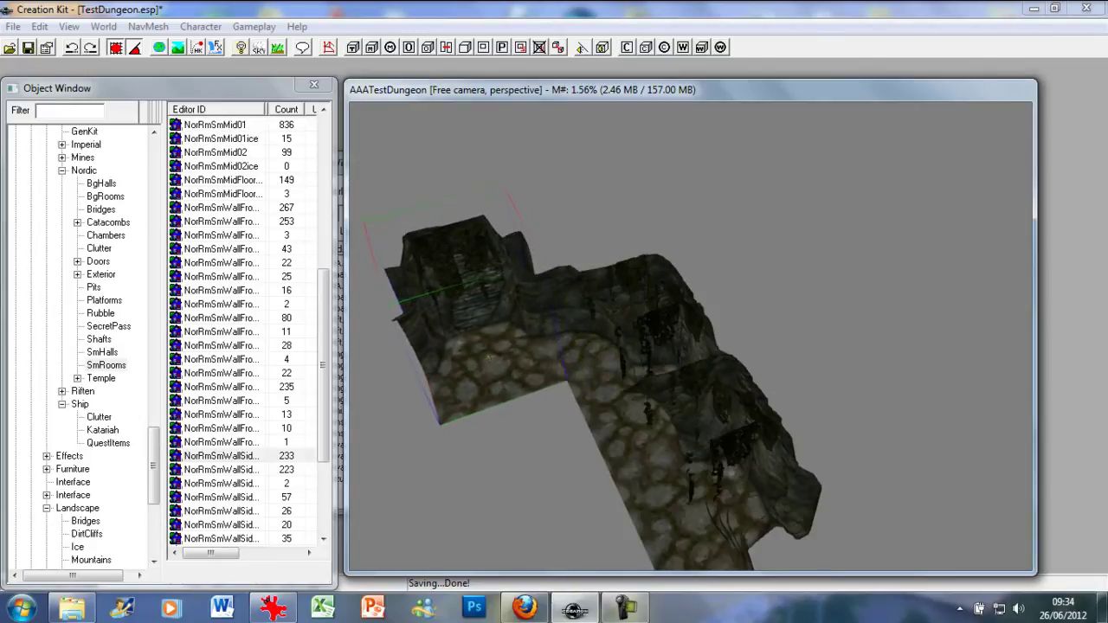
{"action": "middle_click_drag", "start_coordinate": [442, 381], "coordinate": [537, 286]}
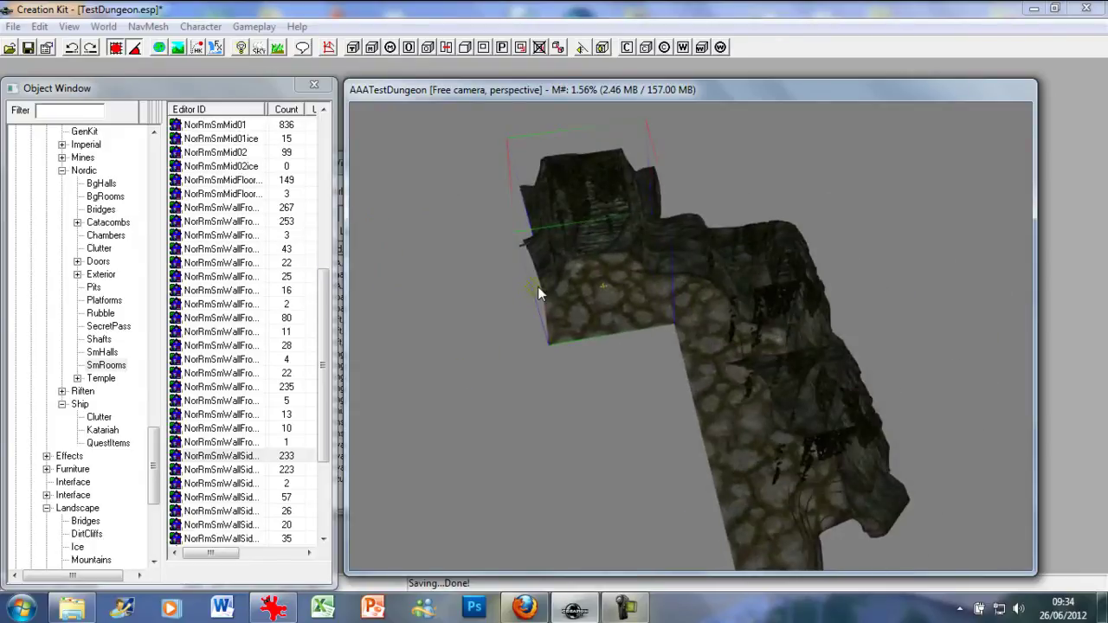
Duplicate the NorRmSmWallSide01 piece, snap the copy next to it to extend the side wall, and check the copy's reference data
{"action": "key", "text": "ctrl+d"}
{"action": "left_click_drag", "start_coordinate": [567, 271], "coordinate": [449, 269]}
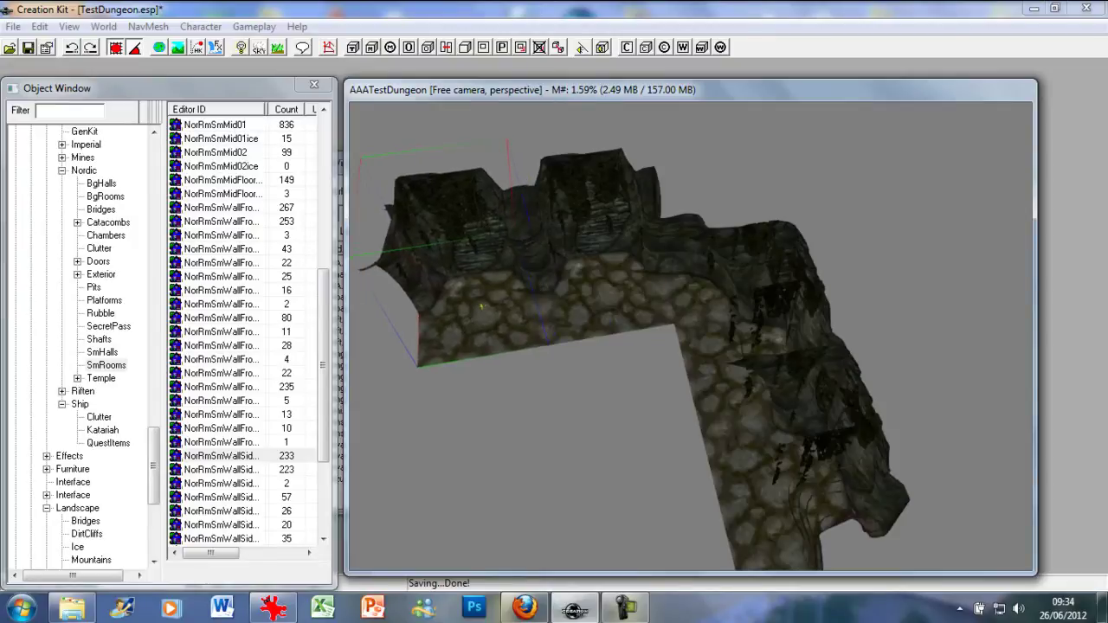
{"action": "double_click", "coordinate": [449, 269]}
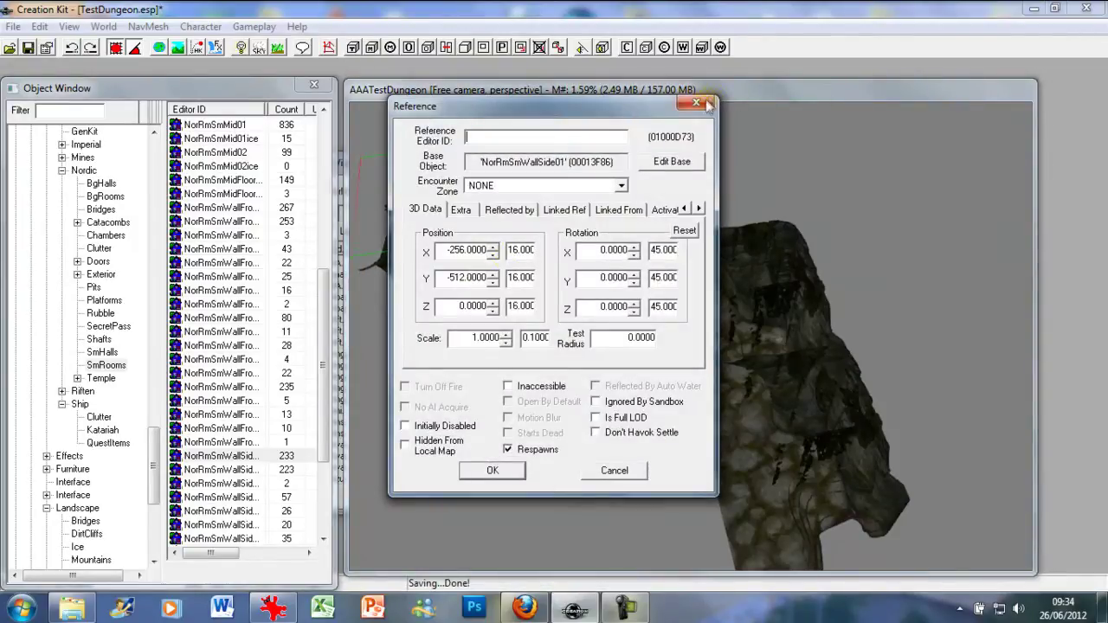
{"action": "left_click", "coordinate": [708, 105]}
Select both NorRmSmWallSide01 pieces, duplicate them together, and move the copies away towards the opposite side of the room
{"action": "left_click", "coordinate": [575, 235], "text": "ctrl"}
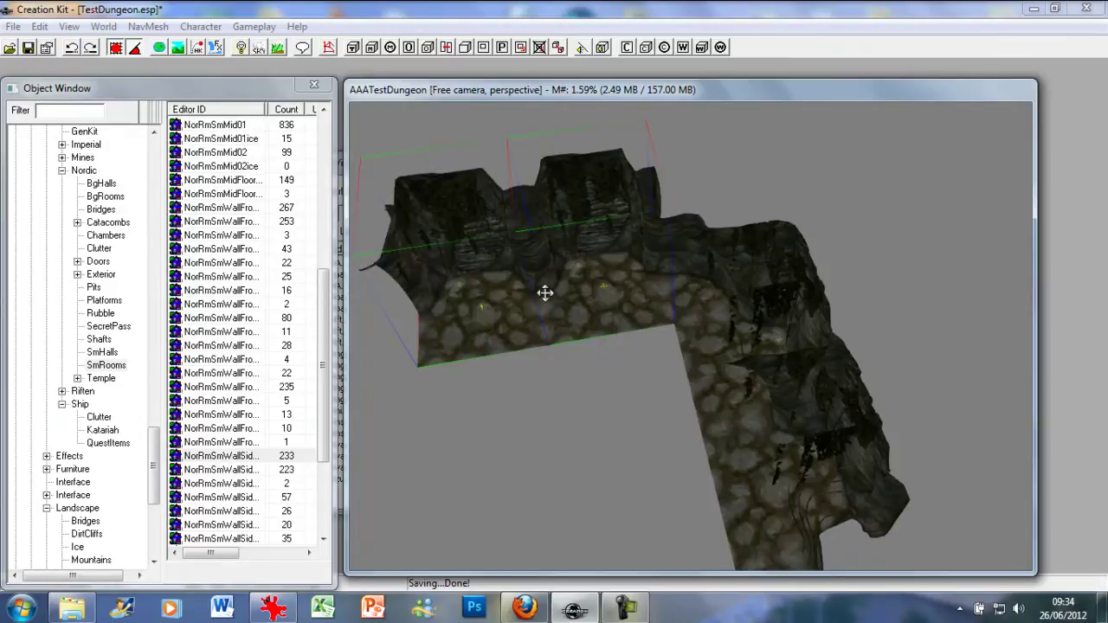
{"action": "scroll", "coordinate": [525, 285], "scroll_direction": "down", "scroll_amount": 1}
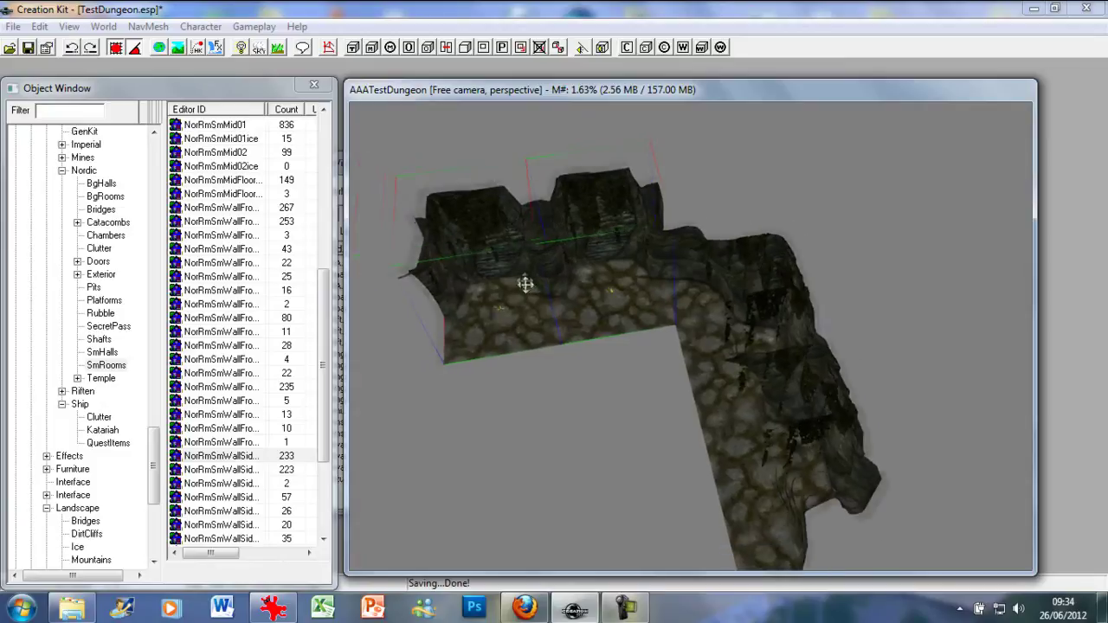
{"action": "middle_click_drag", "start_coordinate": [529, 335], "coordinate": [536, 252]}
{"action": "left_click_drag", "start_coordinate": [528, 238], "coordinate": [502, 172]}
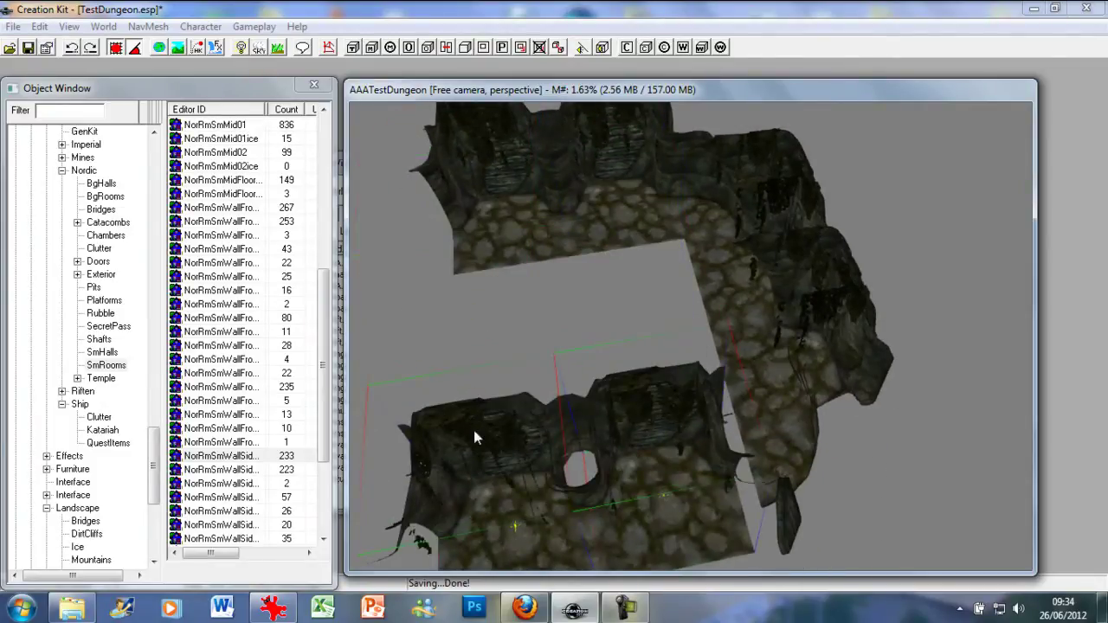
Rotate the duplicated pair of side walls to face the room's interior and snap it against the first corner piece
{"action": "right_click_drag", "start_coordinate": [476, 433], "coordinate": [474, 437]}
{"action": "left_click_drag", "start_coordinate": [651, 504], "coordinate": [677, 509]}
{"action": "middle_click_drag", "start_coordinate": [657, 510], "coordinate": [816, 522], "text": "shift"}
{"action": "scroll", "coordinate": [816, 522], "scroll_direction": "up", "scroll_amount": 4}
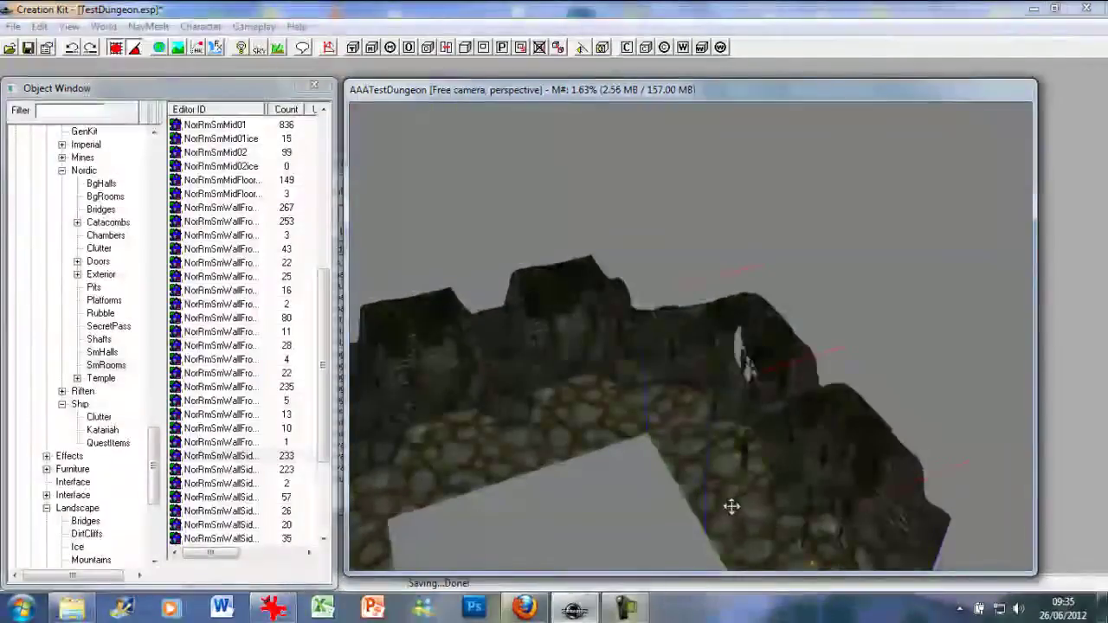
{"action": "left_click_drag", "start_coordinate": [730, 505], "coordinate": [758, 500]}
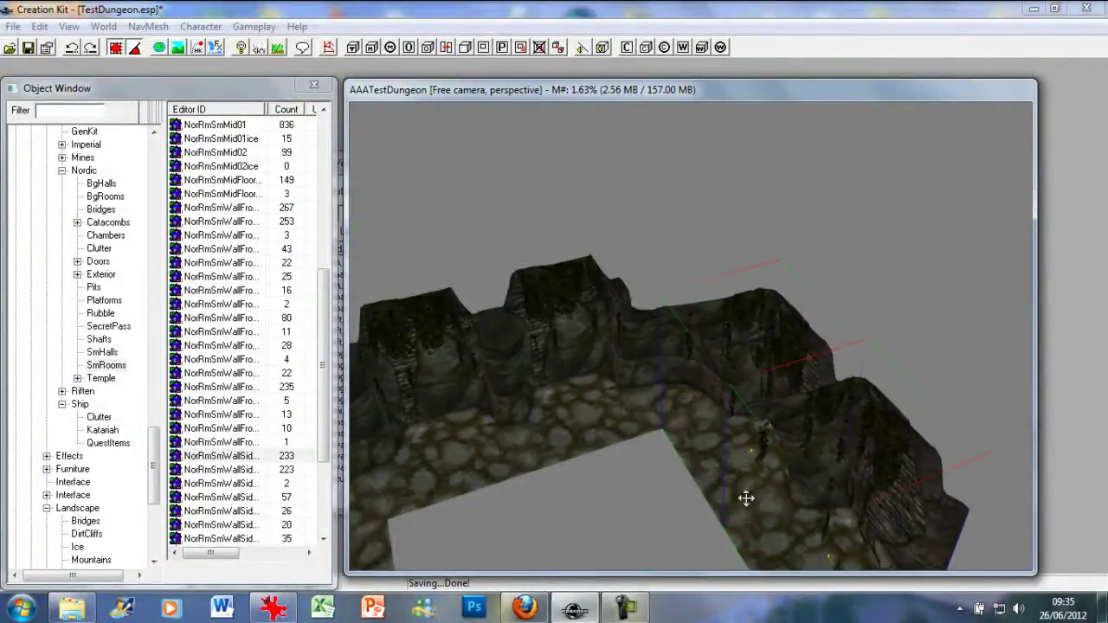
{"action": "middle_click_drag", "start_coordinate": [746, 499], "coordinate": [723, 445]}
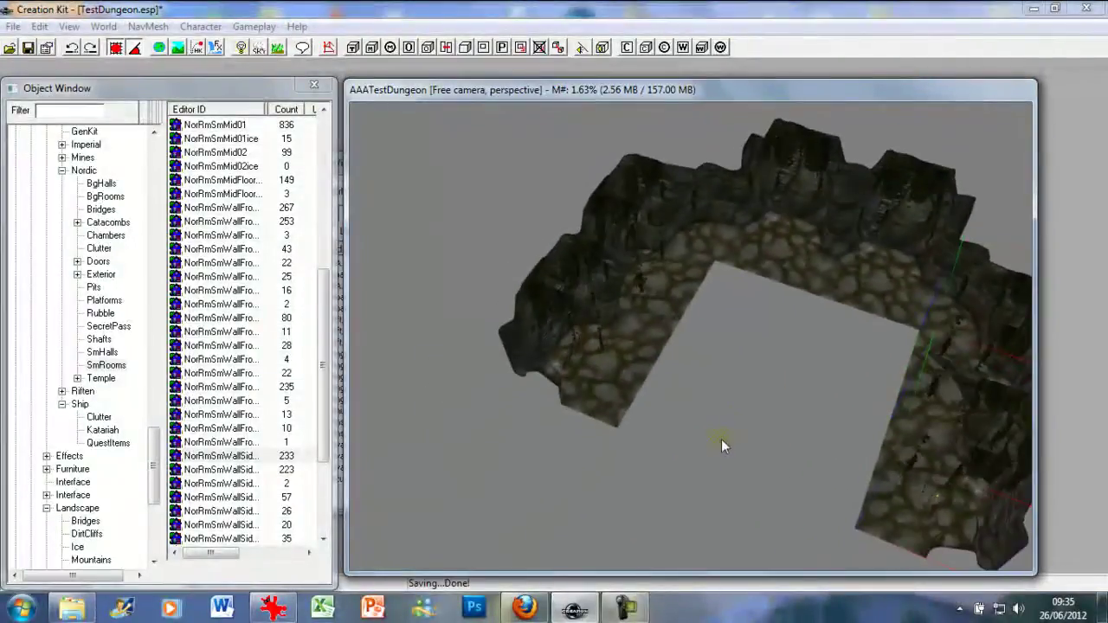
Select the two wall pieces and both corner pieces of the finished end wall and duplicate them together
{"action": "left_click", "coordinate": [709, 208]}
{"action": "left_click_drag", "start_coordinate": [805, 210], "coordinate": [967, 286]}
{"action": "middle_click_drag", "start_coordinate": [971, 274], "coordinate": [864, 346], "text": "shift"}
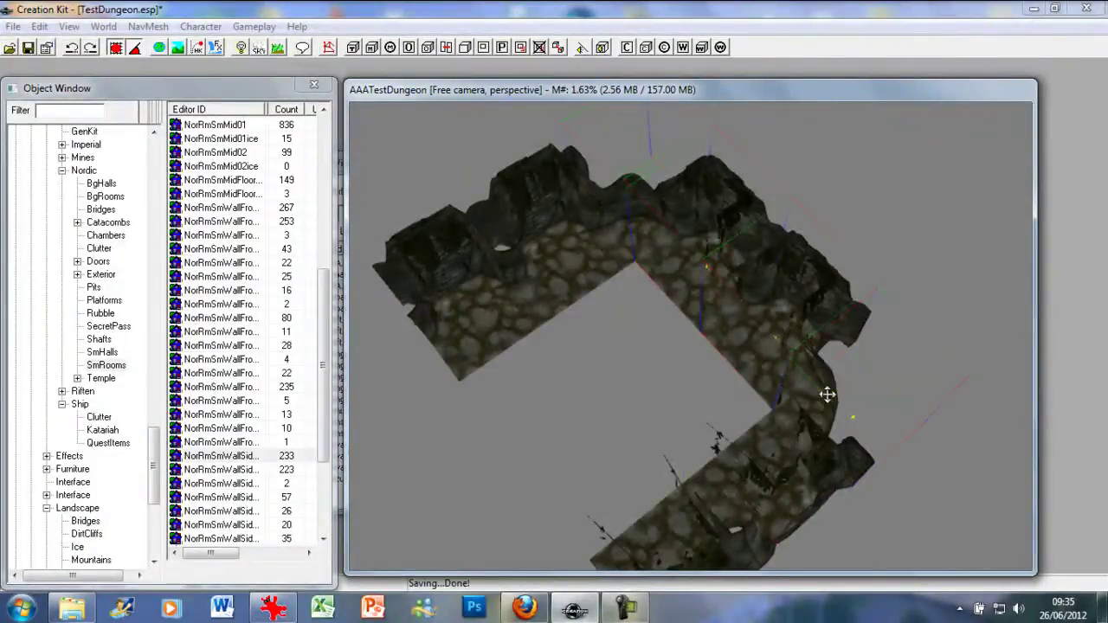
{"action": "middle_click_drag", "start_coordinate": [830, 394], "coordinate": [903, 373], "text": "shift"}
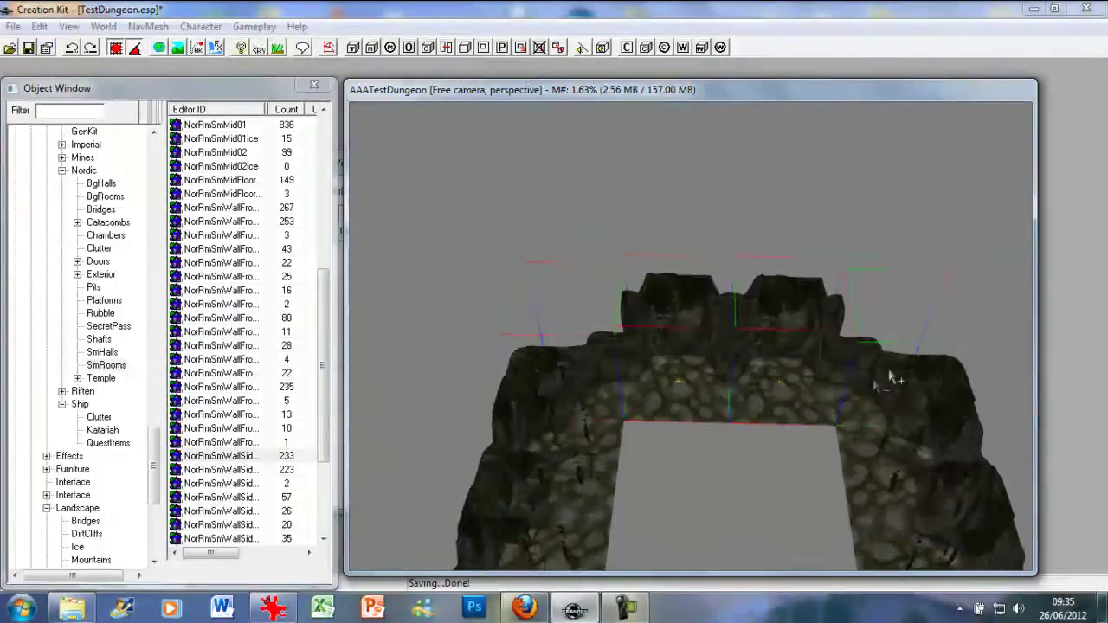
{"action": "middle_click_drag", "start_coordinate": [750, 445], "coordinate": [755, 329], "text": "shift"}
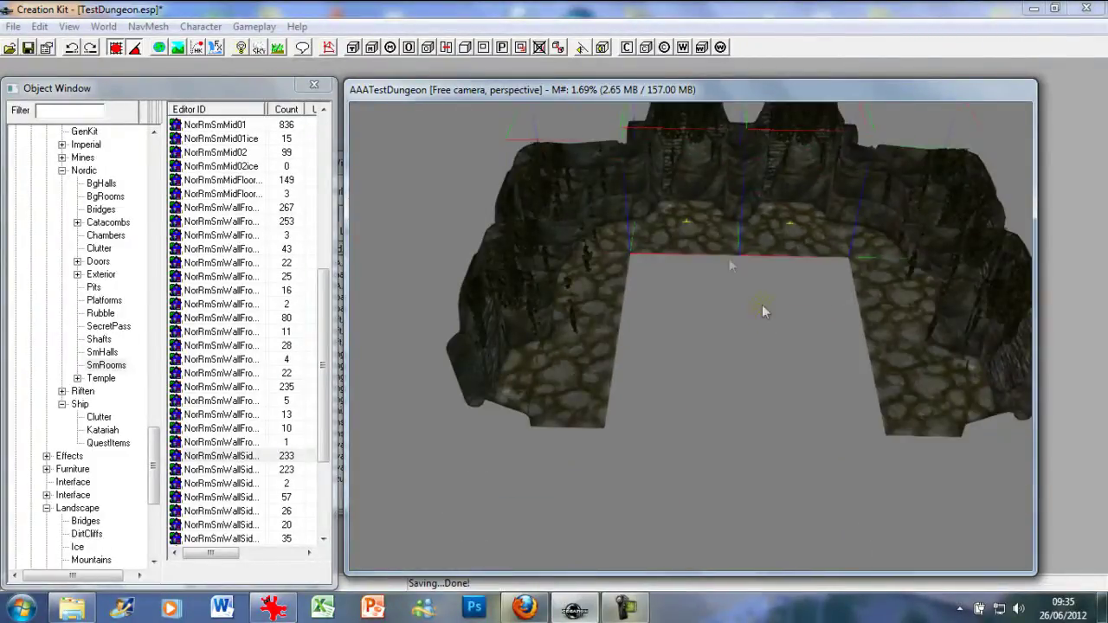
Move the duplicated end wall to the room's open end, turn it to face inward, and snap it against the side walls
{"action": "left_click_drag", "start_coordinate": [698, 217], "coordinate": [691, 412]}
{"action": "middle_click_drag", "start_coordinate": [692, 303], "coordinate": [714, 407], "text": "shift"}
{"action": "left_click_drag", "start_coordinate": [684, 424], "coordinate": [692, 466]}
{"action": "middle_click_drag", "start_coordinate": [717, 380], "coordinate": [718, 368], "text": "shift"}
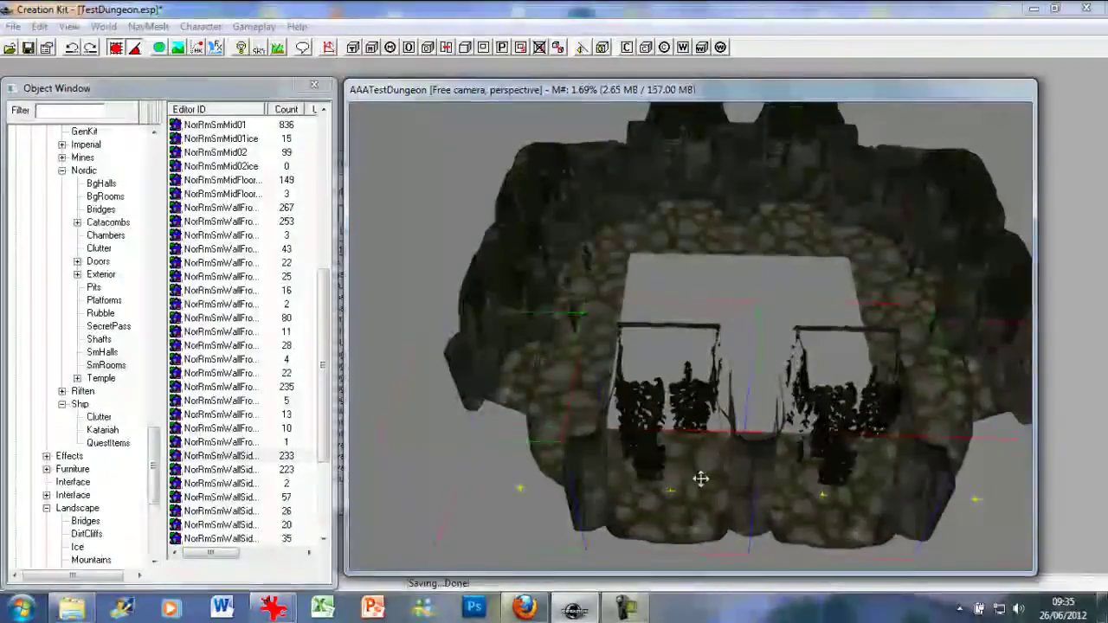
{"action": "middle_click_drag", "start_coordinate": [673, 448], "coordinate": [625, 439], "text": "shift"}
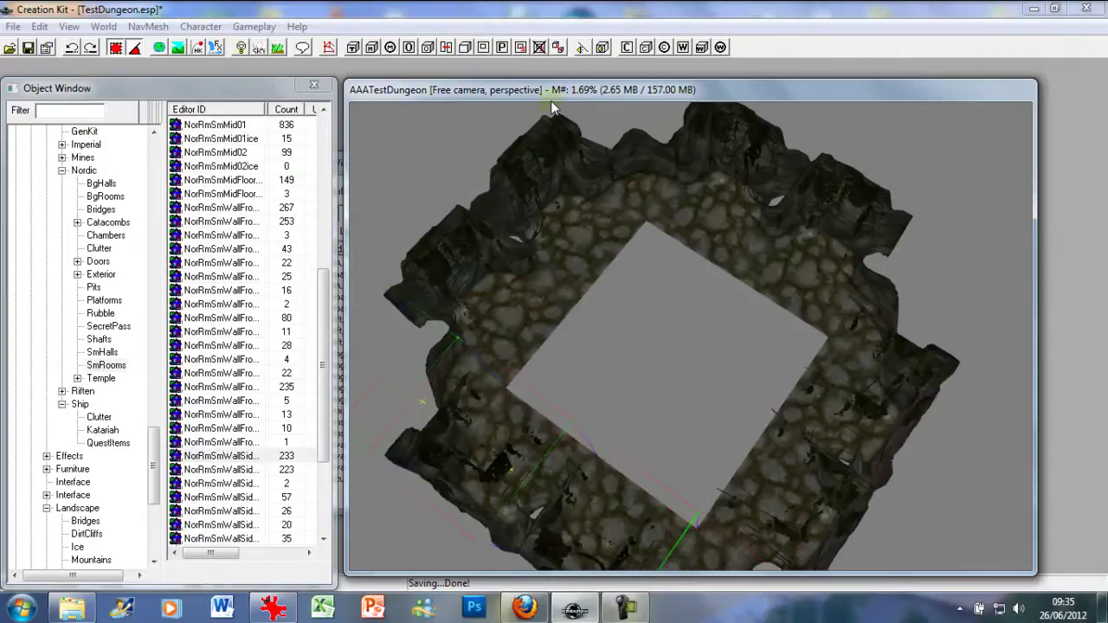
Place a NorRmSmMid01 floor piece in the room's empty centre and snap it into an inner corner of the gap
{"action": "middle_click_drag", "start_coordinate": [552, 104], "coordinate": [528, 207]}
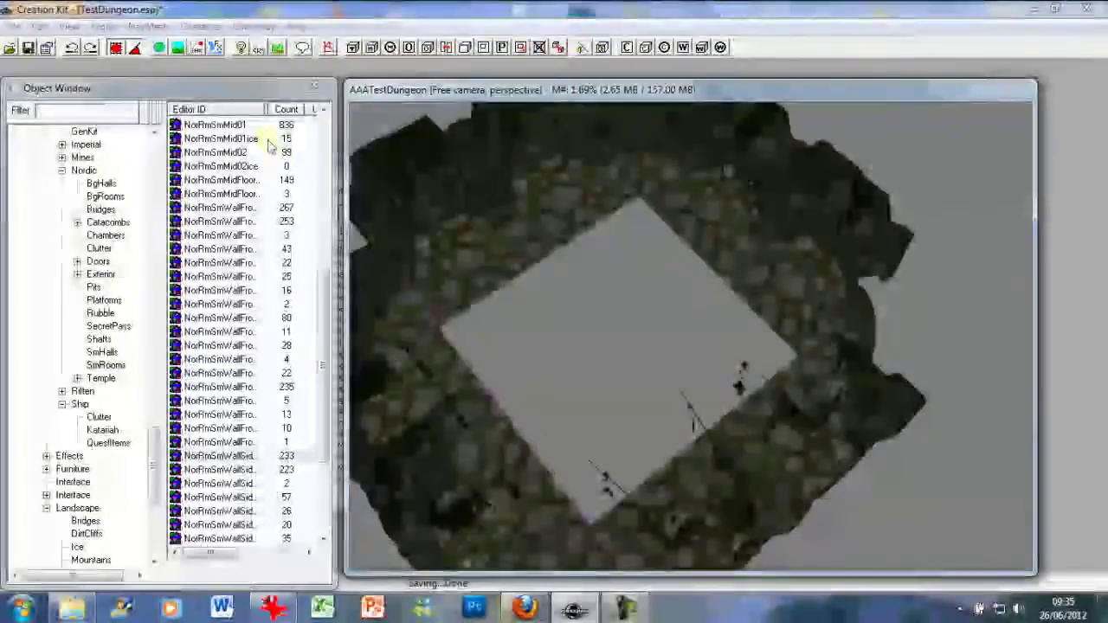
{"action": "left_click", "coordinate": [224, 208]}
{"action": "scroll", "coordinate": [224, 210], "scroll_direction": "up", "scroll_amount": 1}
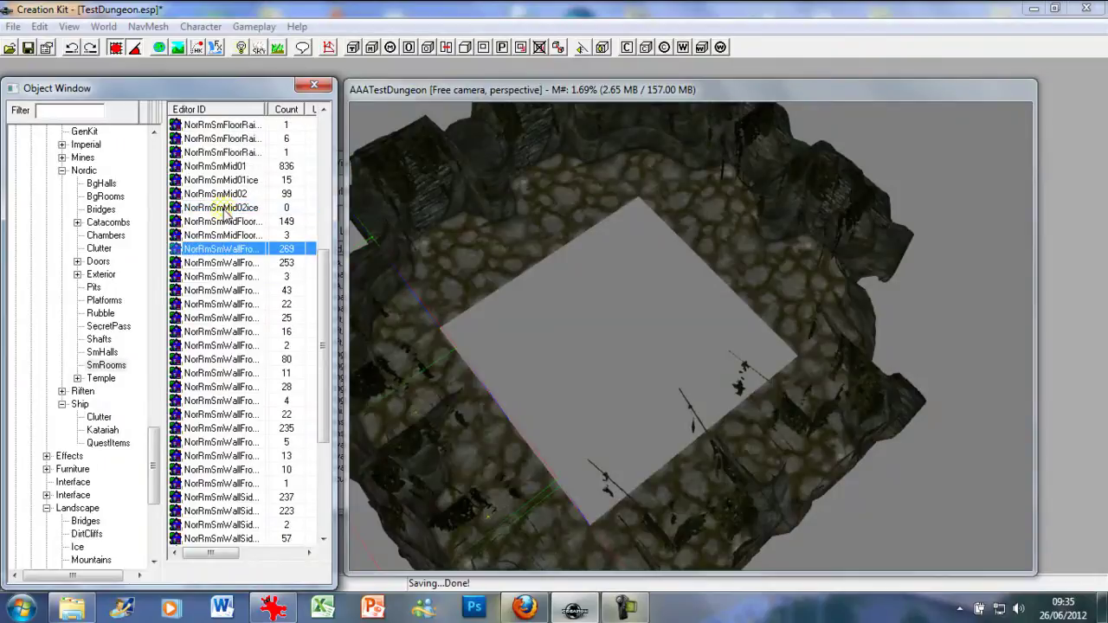
{"action": "left_click", "coordinate": [208, 167]}
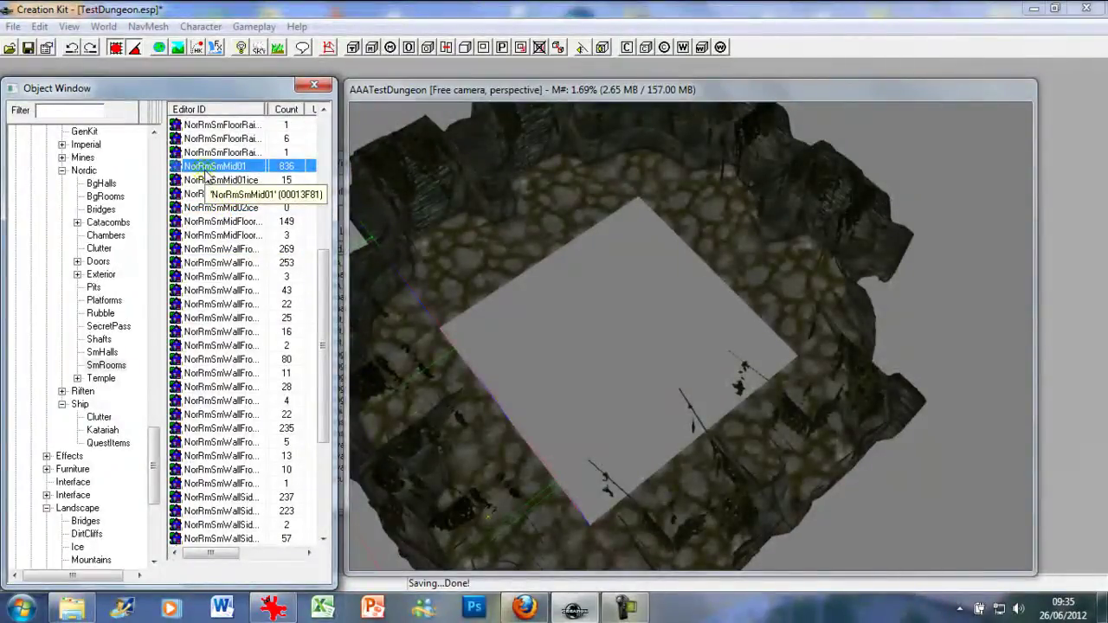
{"action": "left_click_drag", "start_coordinate": [206, 171], "coordinate": [633, 297]}
{"action": "middle_click_drag", "start_coordinate": [628, 267], "coordinate": [652, 331], "text": "shift"}
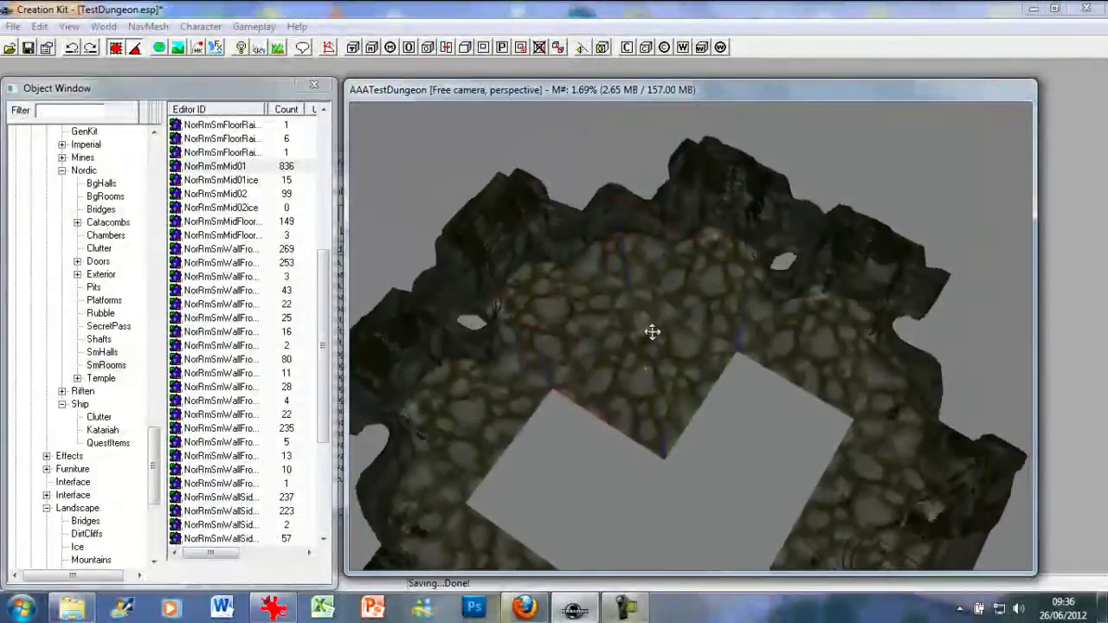
Duplicate the NorRmSmMid01 floor piece and snap the copies side by side until the centre of the room is filled
{"action": "key", "text": "ctrl+d"}
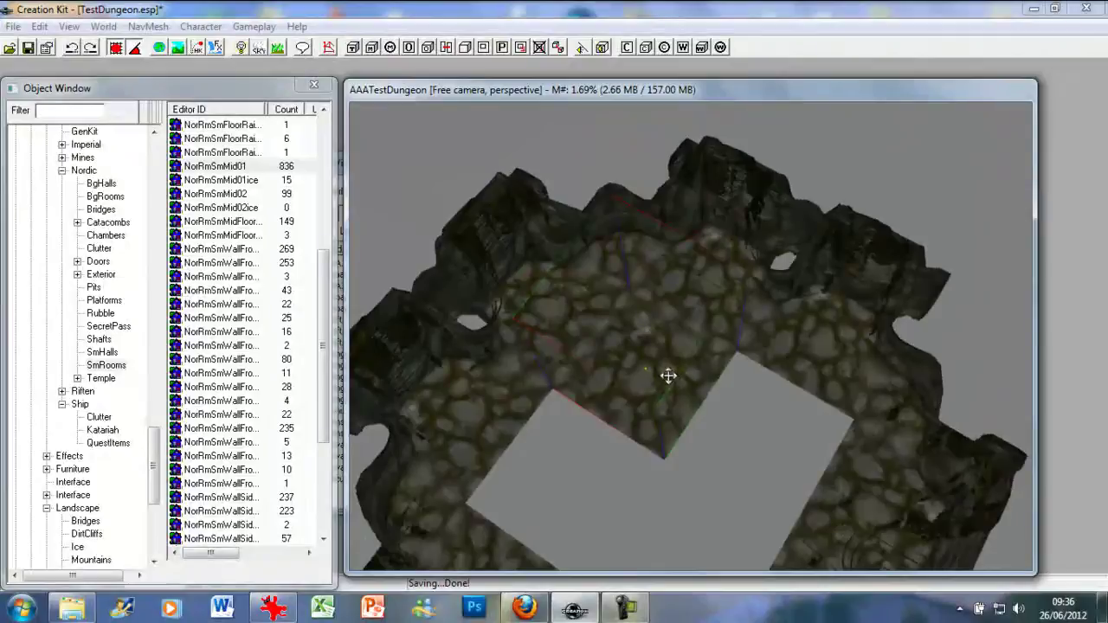
{"action": "left_click_drag", "start_coordinate": [666, 376], "coordinate": [784, 459]}
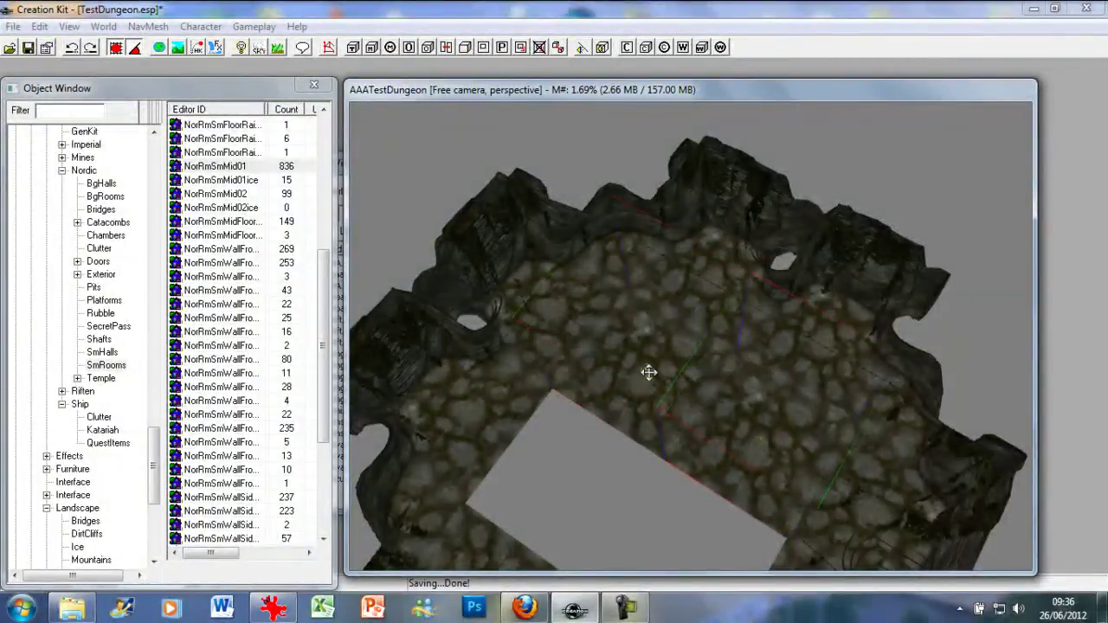
{"action": "middle_click_drag", "start_coordinate": [649, 372], "coordinate": [655, 386], "text": "shift"}
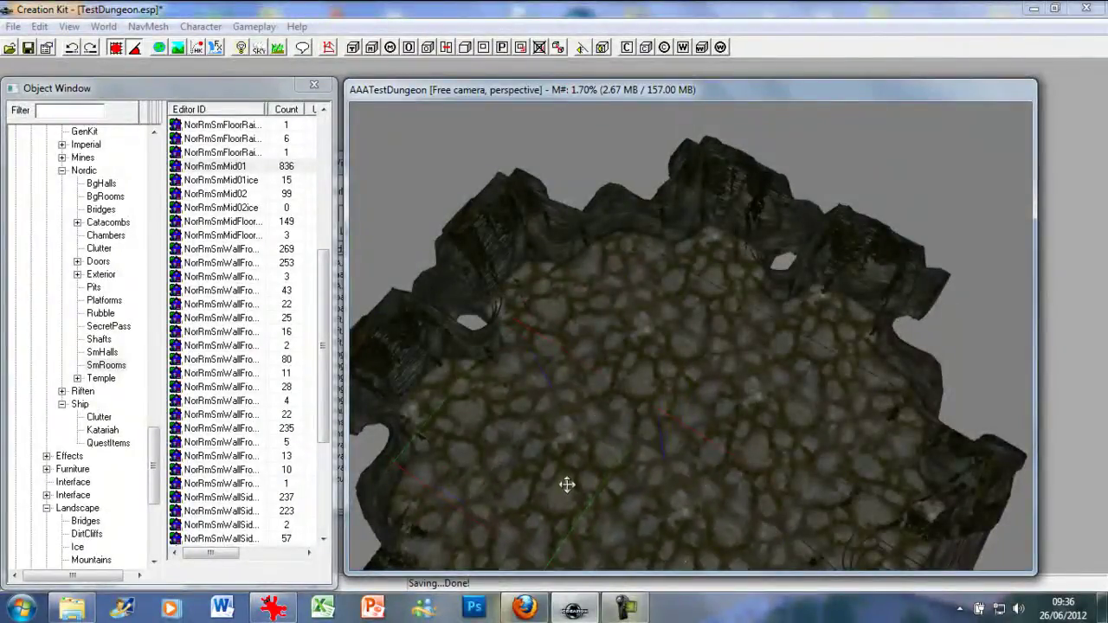
{"action": "middle_click_drag", "start_coordinate": [568, 485], "coordinate": [593, 468], "text": "shift"}
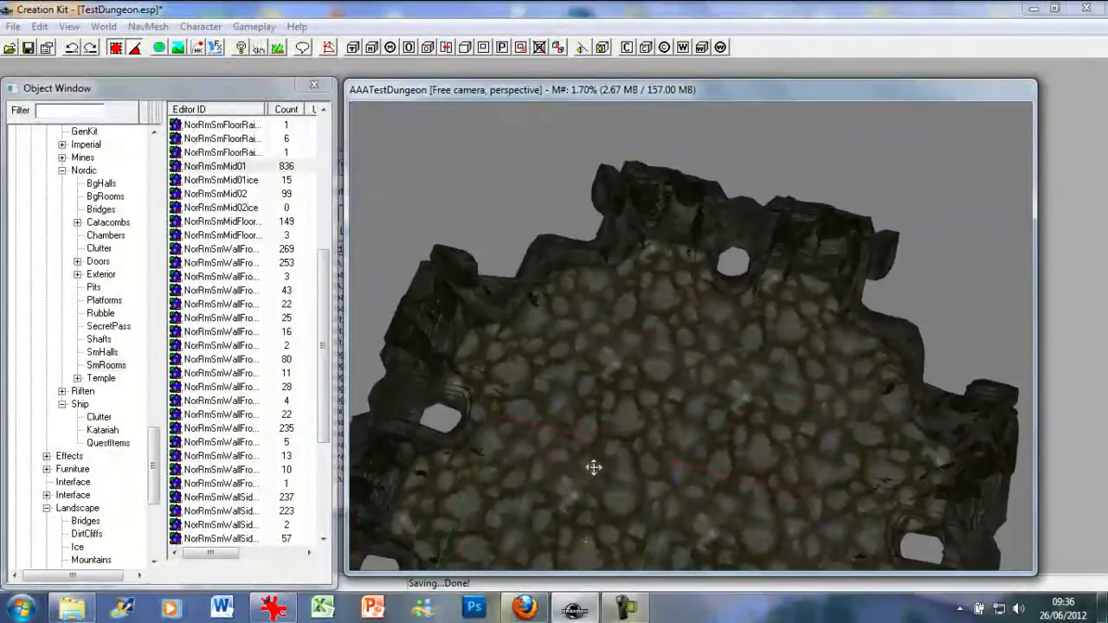
Preview the NorRmSmMid02 model, rotate it to inspect its shape, and close the preview
{"action": "left_click", "coordinate": [235, 194]}
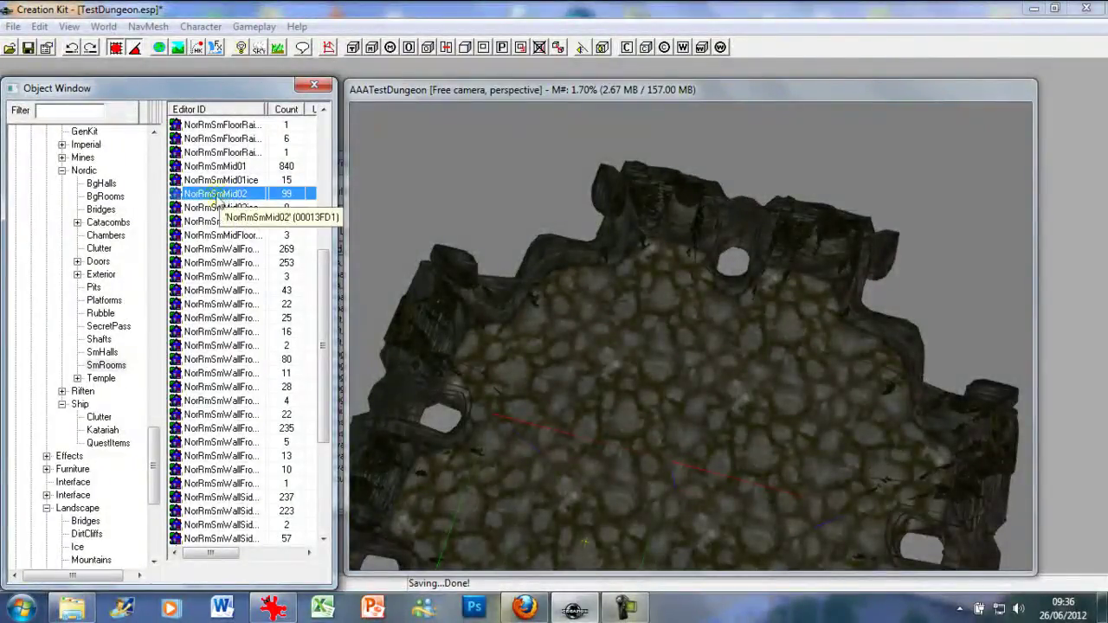
{"action": "right_click", "coordinate": [222, 199]}
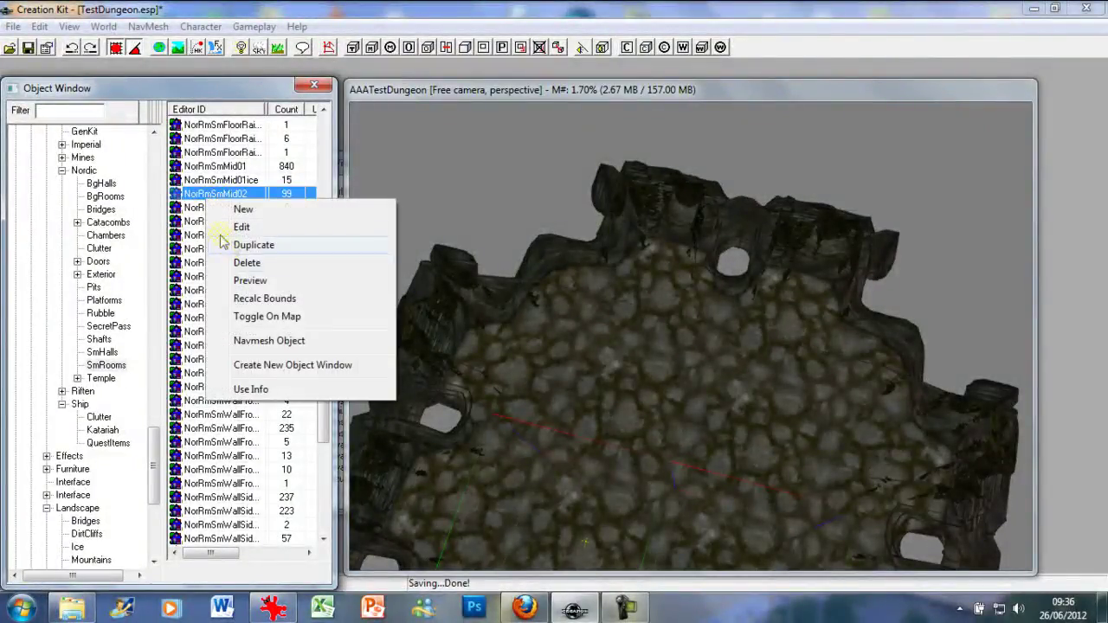
{"action": "left_click", "coordinate": [242, 281]}
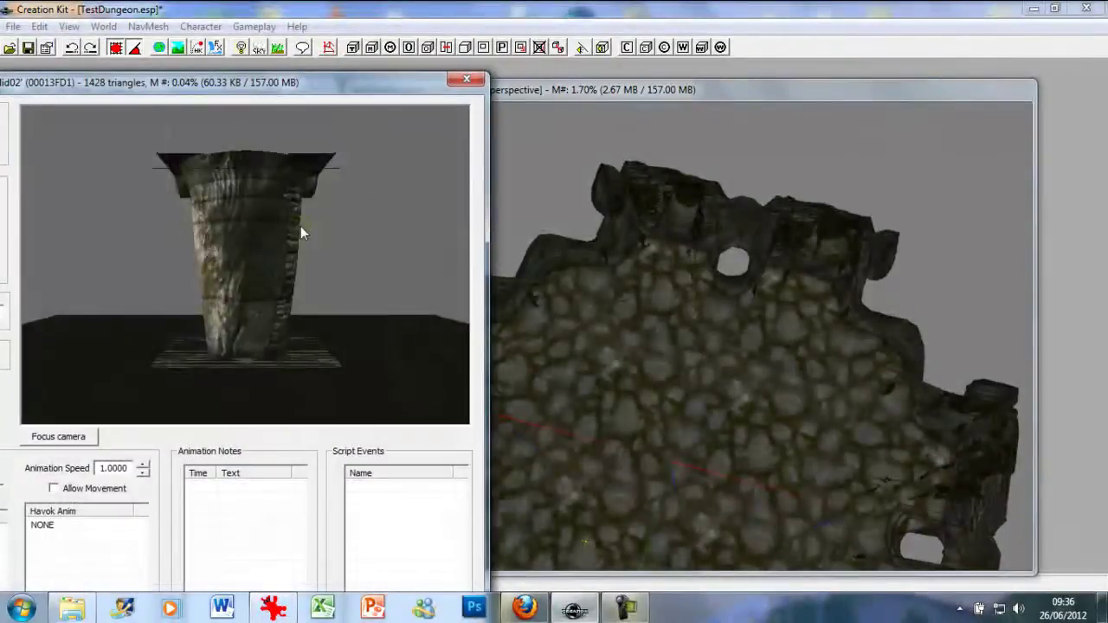
{"action": "left_click_drag", "start_coordinate": [300, 226], "coordinate": [402, 248]}
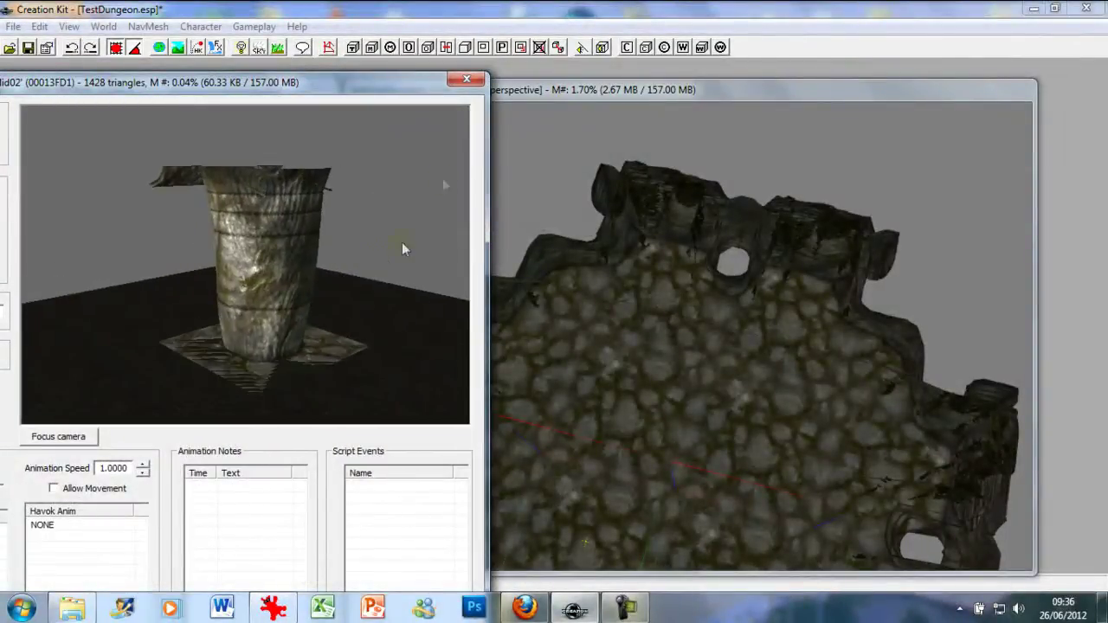
{"action": "left_click", "coordinate": [464, 80]}
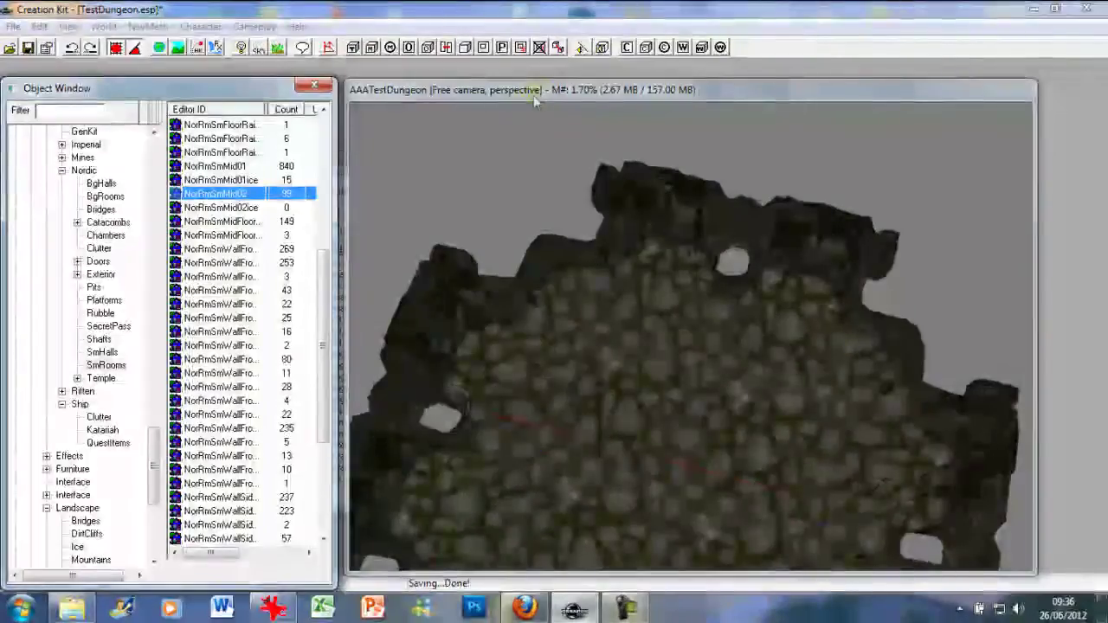
{"action": "scroll", "coordinate": [573, 281], "scroll_direction": "down", "scroll_amount": 1}
{"action": "middle_click_drag", "start_coordinate": [582, 342], "coordinate": [580, 326]}
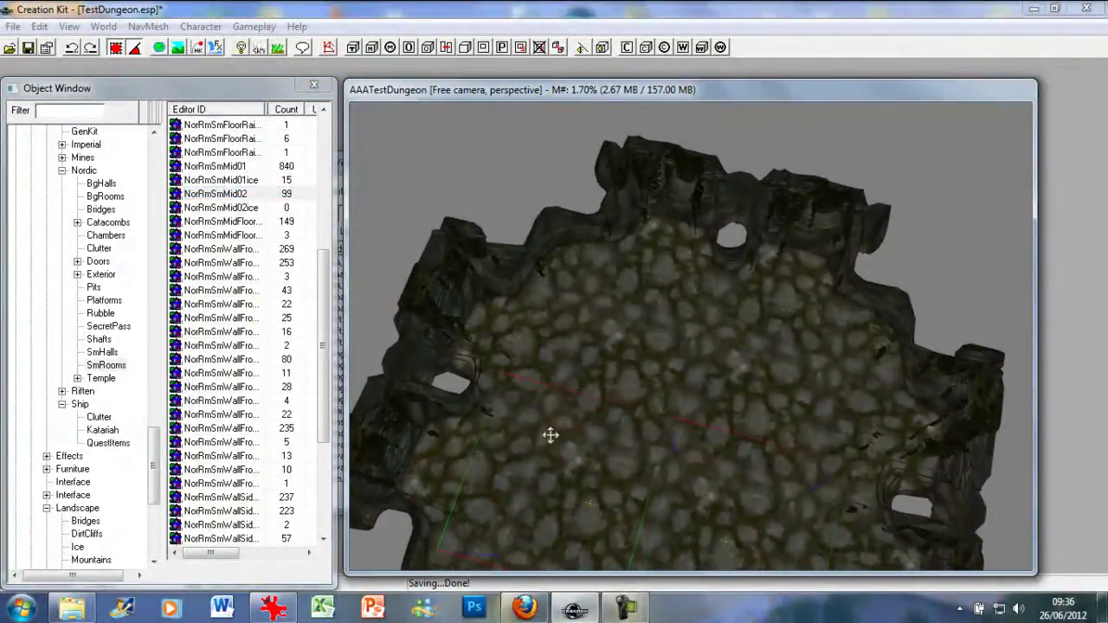
{"action": "key", "text": "Delete"}
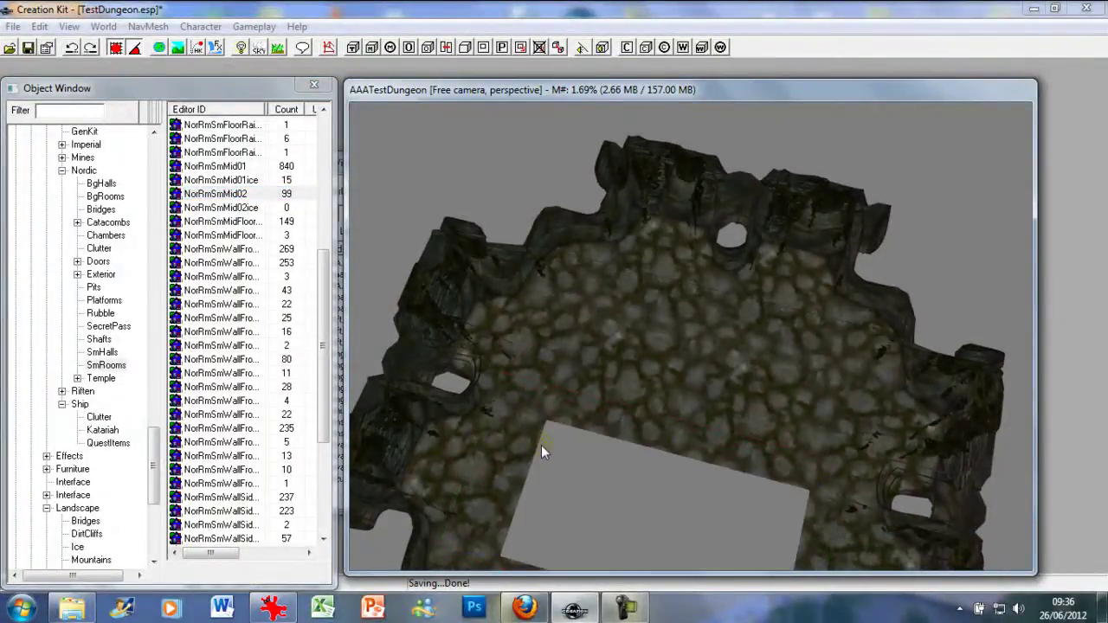
{"action": "left_click", "coordinate": [40, 26]}
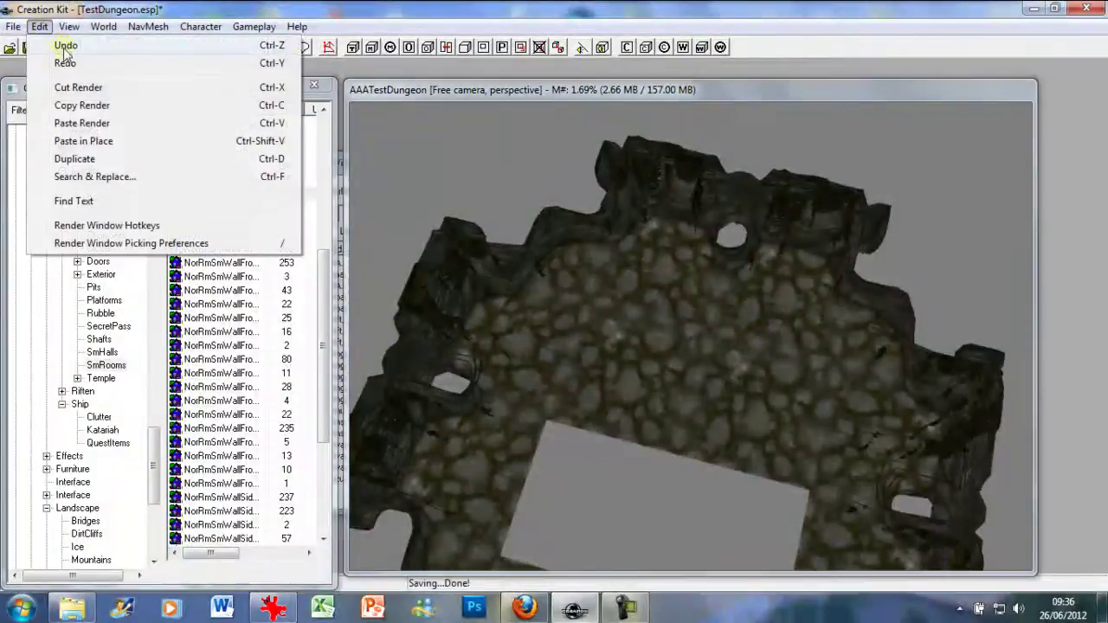
{"action": "left_click", "coordinate": [66, 46]}
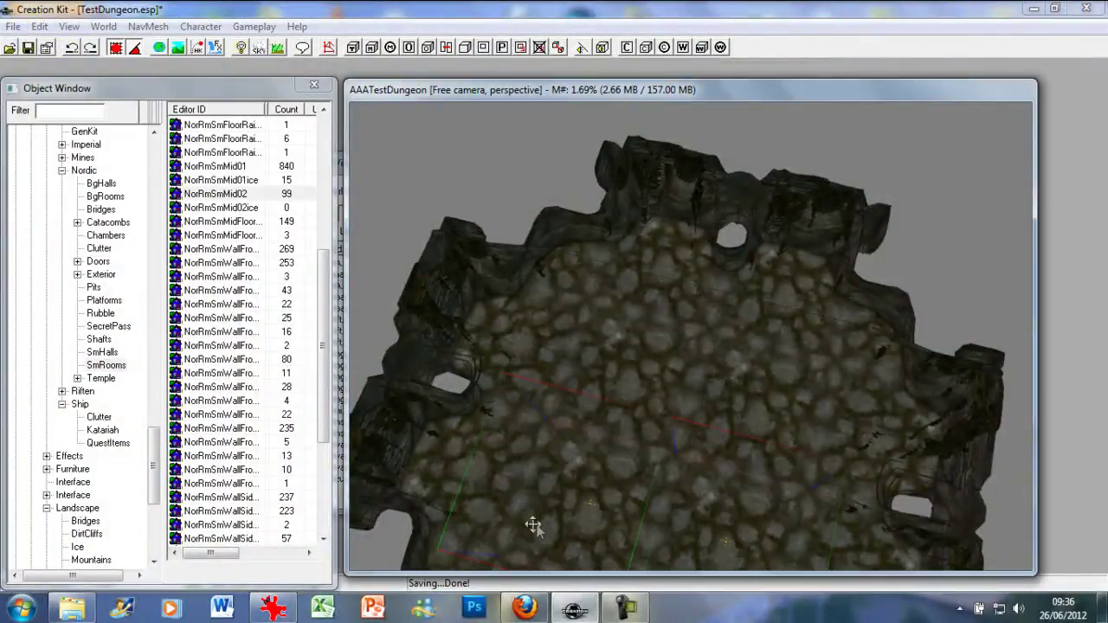
Replace one central NorRmSmMid01 floor piece with a NorRmSmMid02 pillar piece snapped into the gap, and save the plugin
{"action": "key", "text": "Delete"}
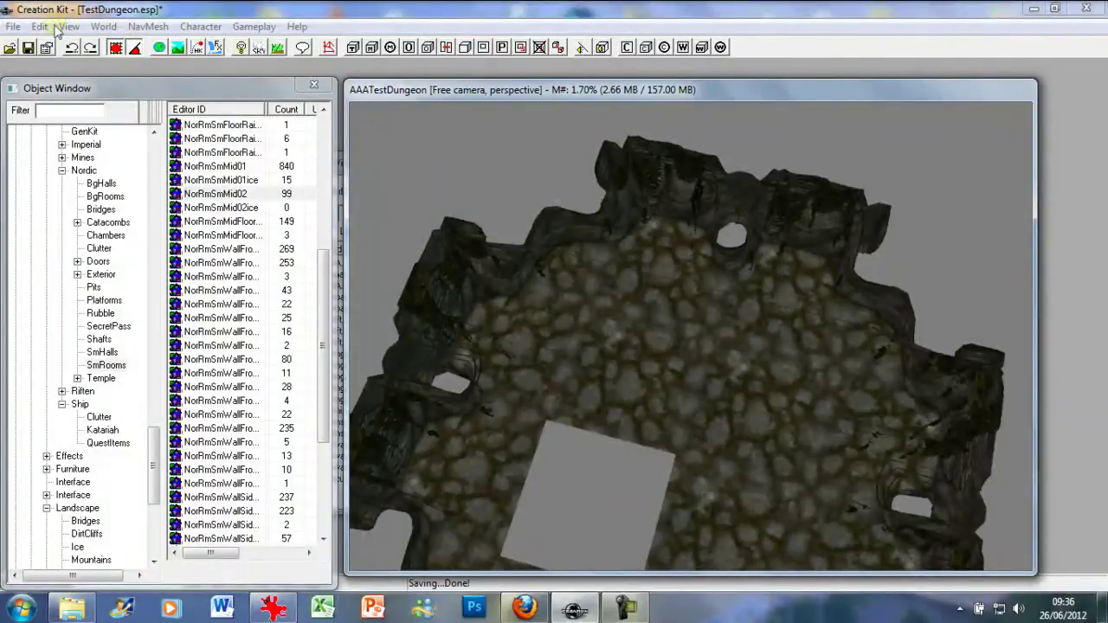
{"action": "left_click", "coordinate": [161, 97]}
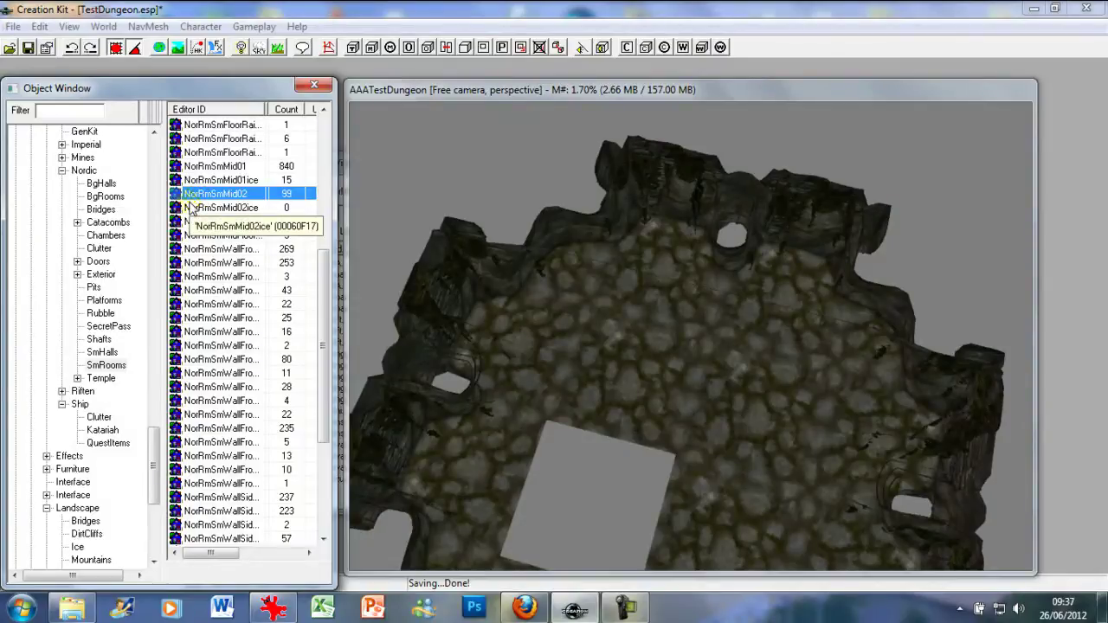
{"action": "left_click_drag", "start_coordinate": [199, 195], "coordinate": [590, 504]}
{"action": "mouse_move", "coordinate": [592, 549]}
{"action": "left_mouse_down"}
{"action": "mouse_move", "coordinate": [589, 557]}
{"action": "mouse_move", "coordinate": [592, 549]}
{"action": "left_mouse_up"}
{"action": "middle_click_drag", "start_coordinate": [592, 542], "coordinate": [491, 487], "text": "shift"}
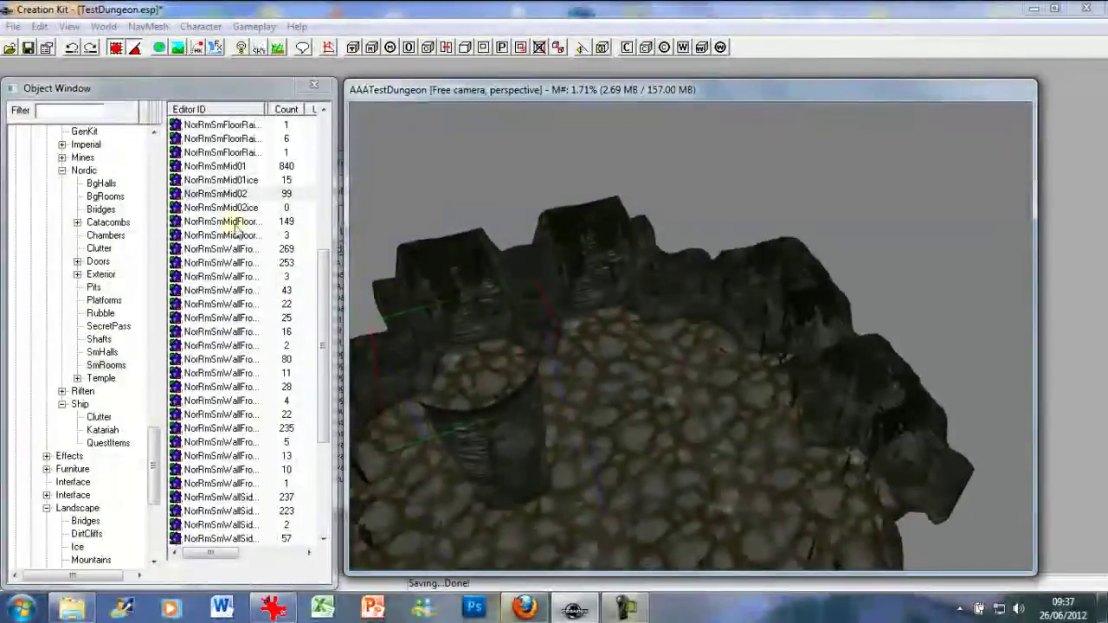
{"action": "left_click", "coordinate": [28, 49]}
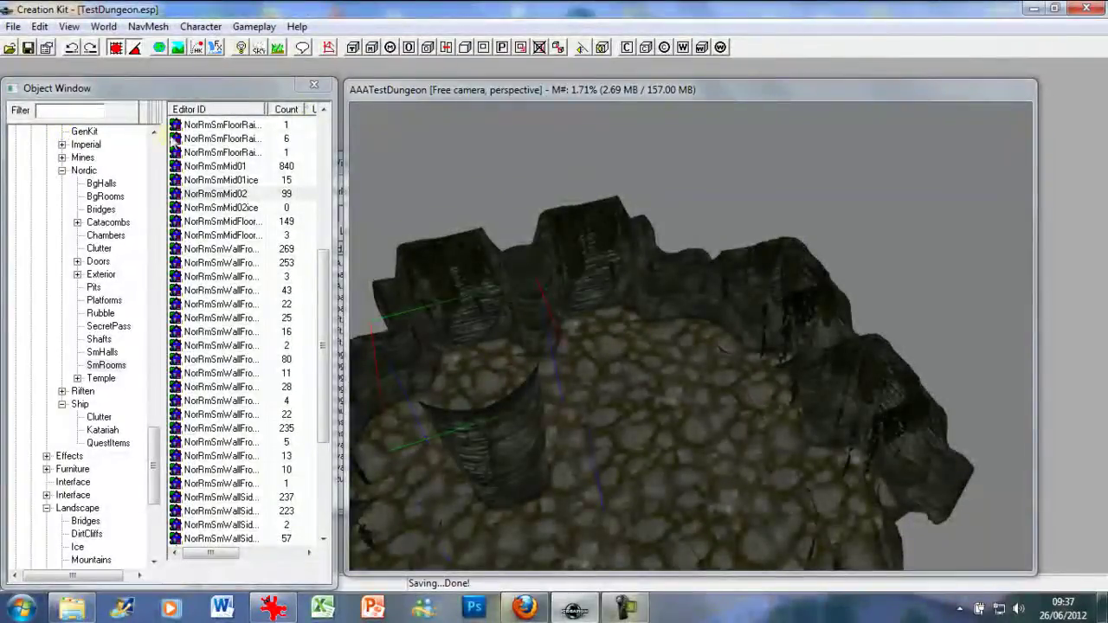
{"action": "middle_click_drag", "start_coordinate": [460, 238], "coordinate": [493, 241], "text": "shift"}
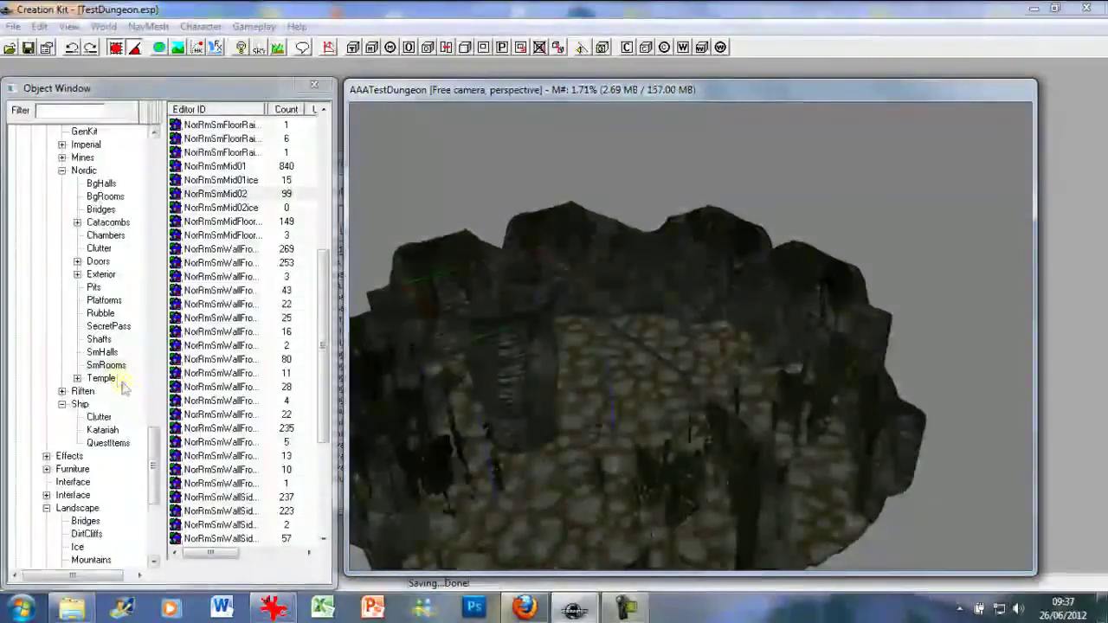
Look through the Nordic SmHalls pieces and the SmRooms wall variants for pieces to continue the dungeon
{"action": "left_click", "coordinate": [102, 352]}
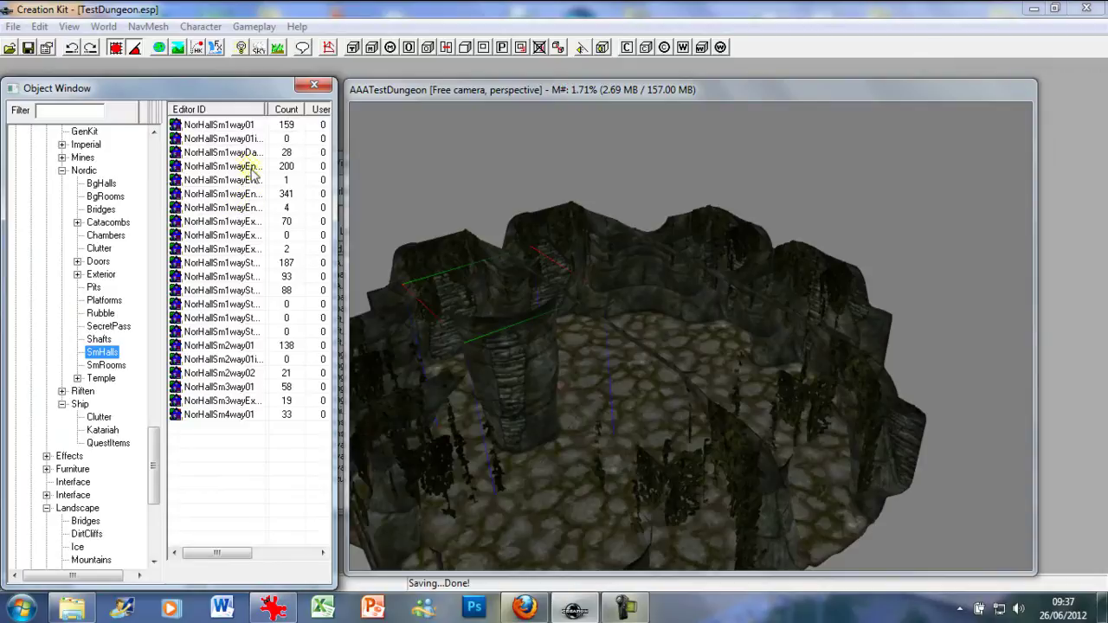
{"action": "left_click", "coordinate": [108, 367]}
{"action": "left_click", "coordinate": [208, 249]}
{"action": "scroll", "coordinate": [201, 290], "scroll_direction": "up", "scroll_amount": 7}
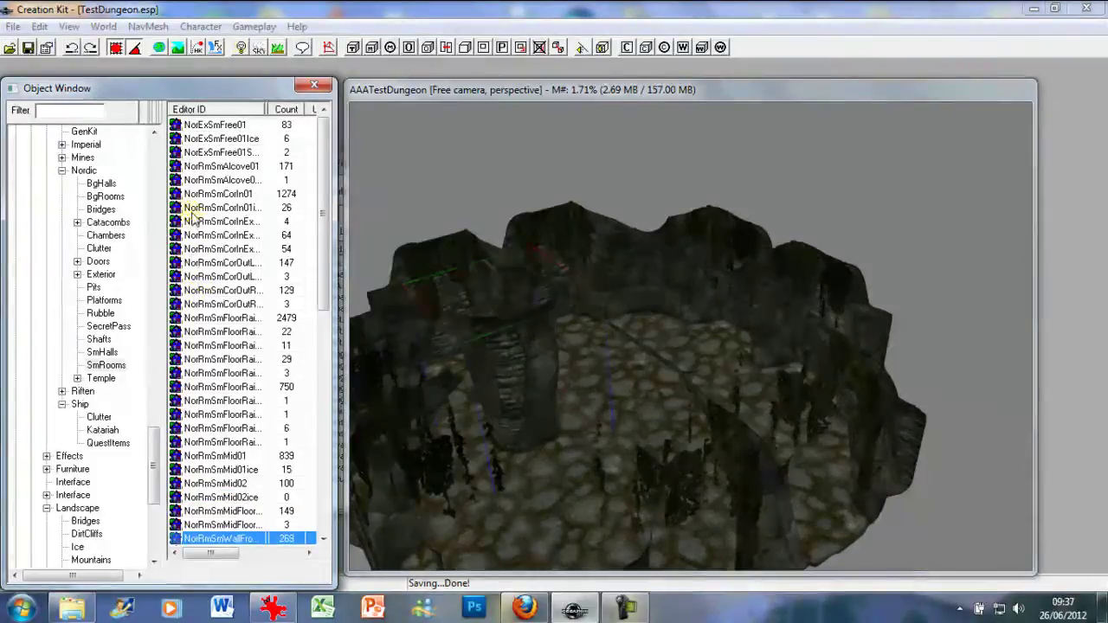
{"action": "scroll", "coordinate": [199, 227], "scroll_direction": "down", "scroll_amount": 6}
{"action": "scroll", "coordinate": [198, 227], "scroll_direction": "down", "scroll_amount": 5}
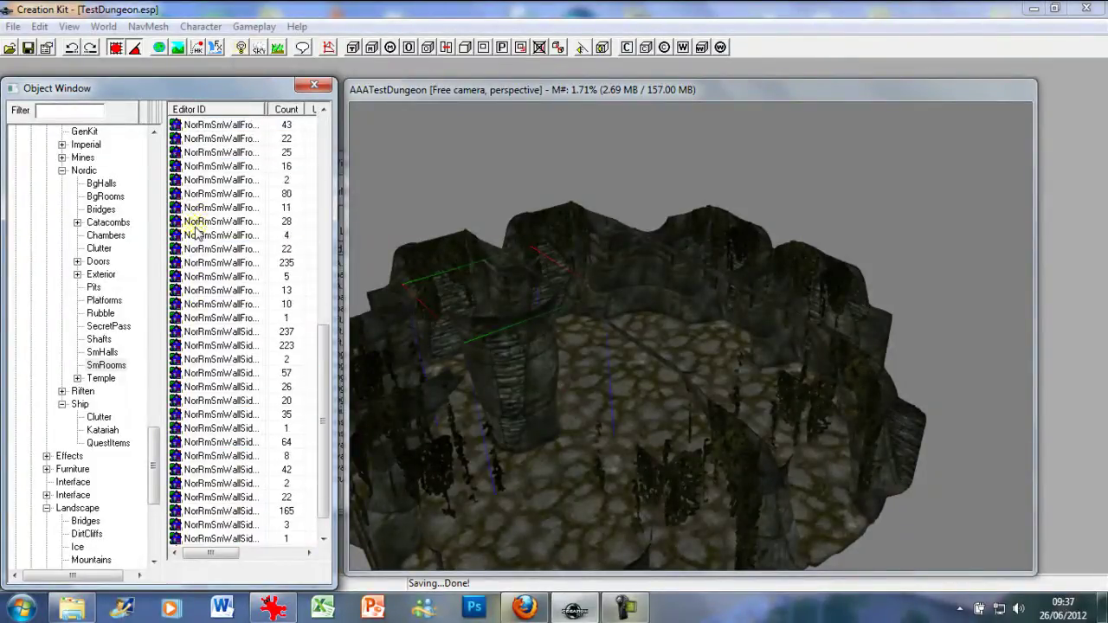
{"action": "left_click", "coordinate": [218, 263]}
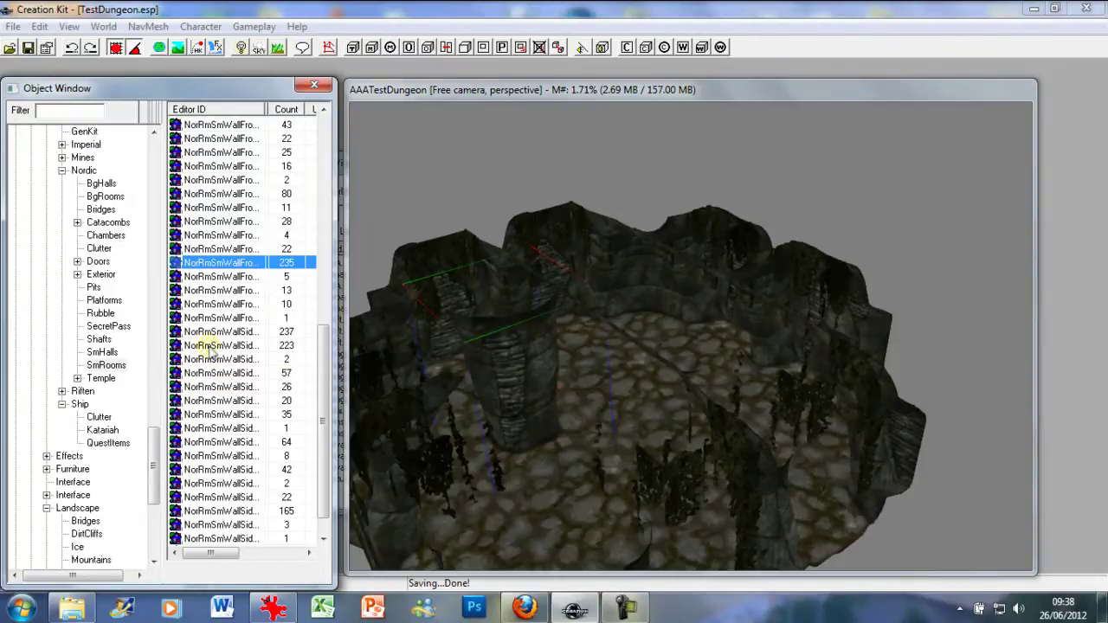
Check the reference data of a NorRmSmWallSide01 piece in the side wall without changing it, and delete that piece
{"action": "double_click", "coordinate": [873, 478]}
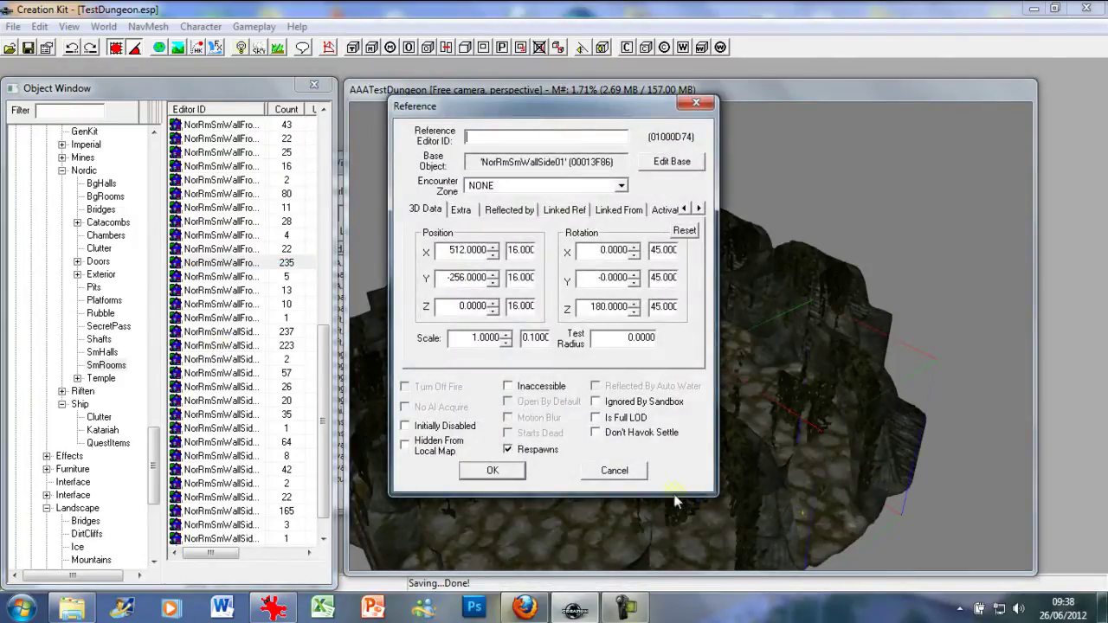
{"action": "left_click", "coordinate": [616, 471]}
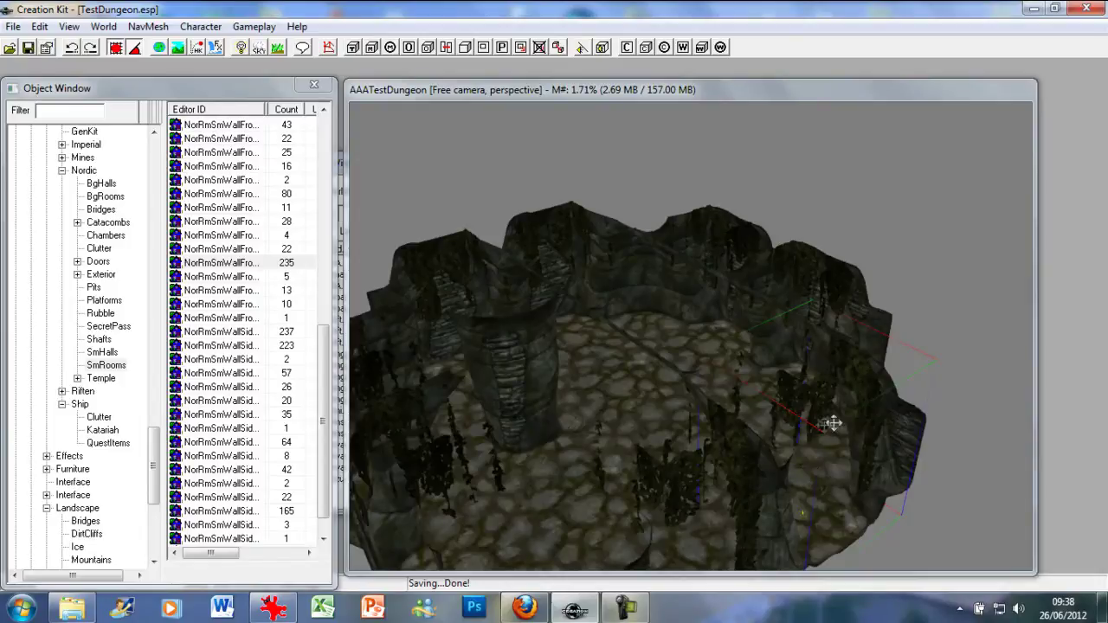
{"action": "key", "text": "Delete"}
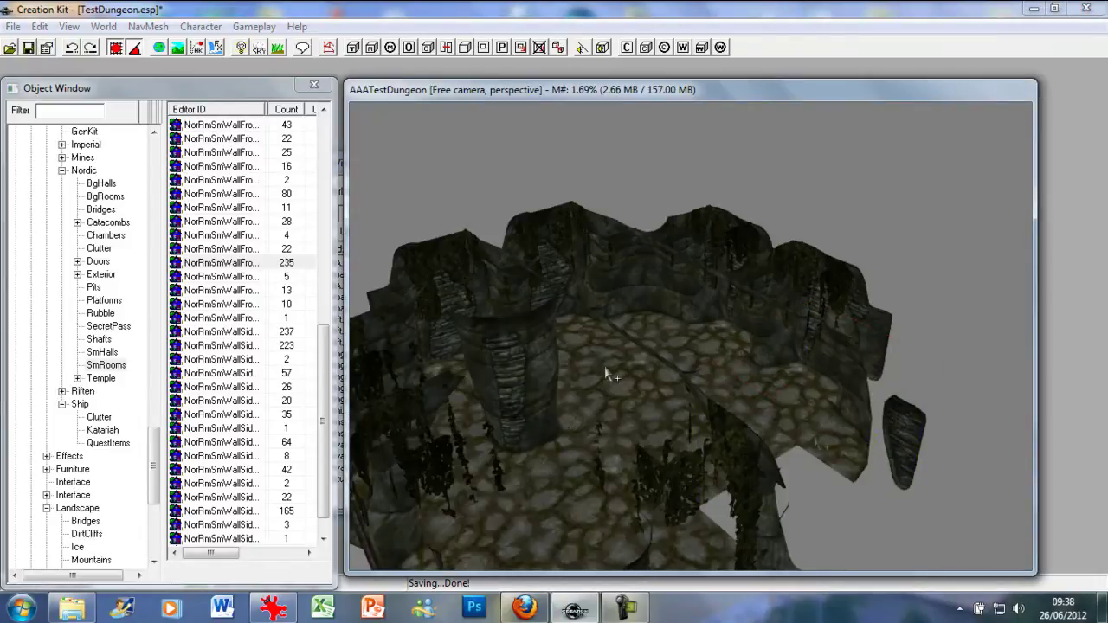
Add a NorRmSmWallSide variant with a passage opening beside the gap left in the room's side wall
{"action": "left_click", "coordinate": [179, 89]}
{"action": "scroll", "coordinate": [286, 274], "scroll_direction": "down", "scroll_amount": 1}
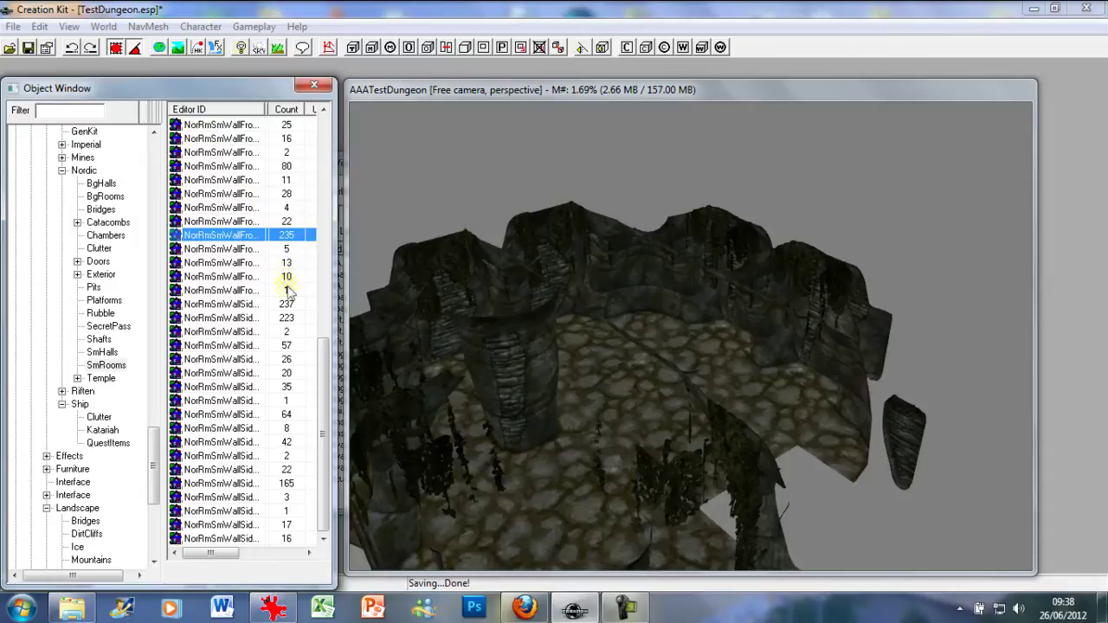
{"action": "left_click", "coordinate": [223, 307]}
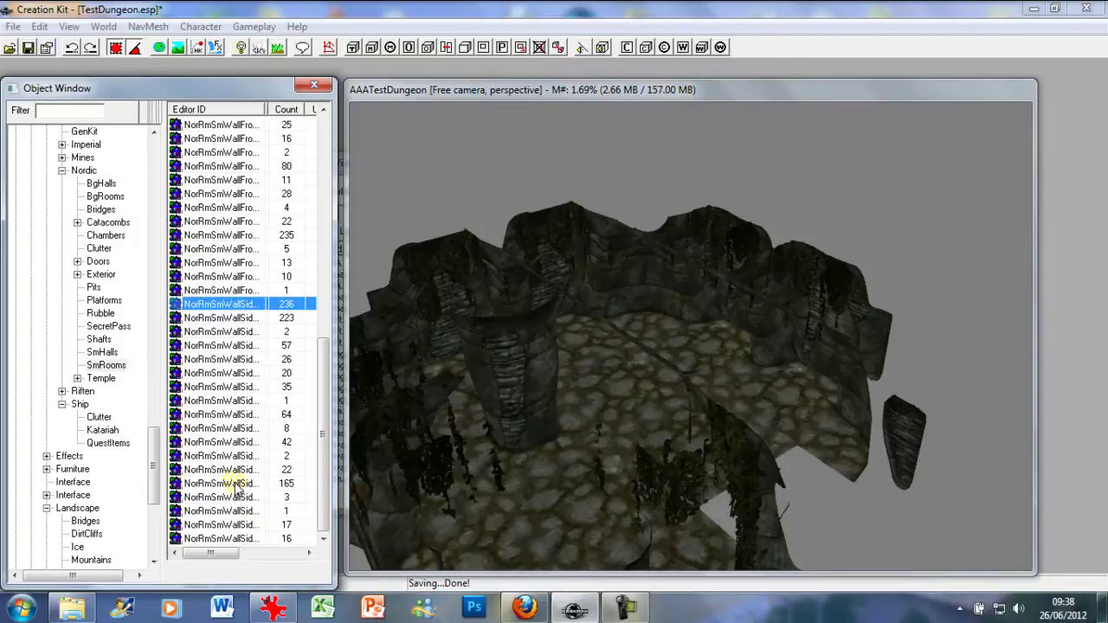
{"action": "left_click_drag", "start_coordinate": [235, 487], "coordinate": [857, 507]}
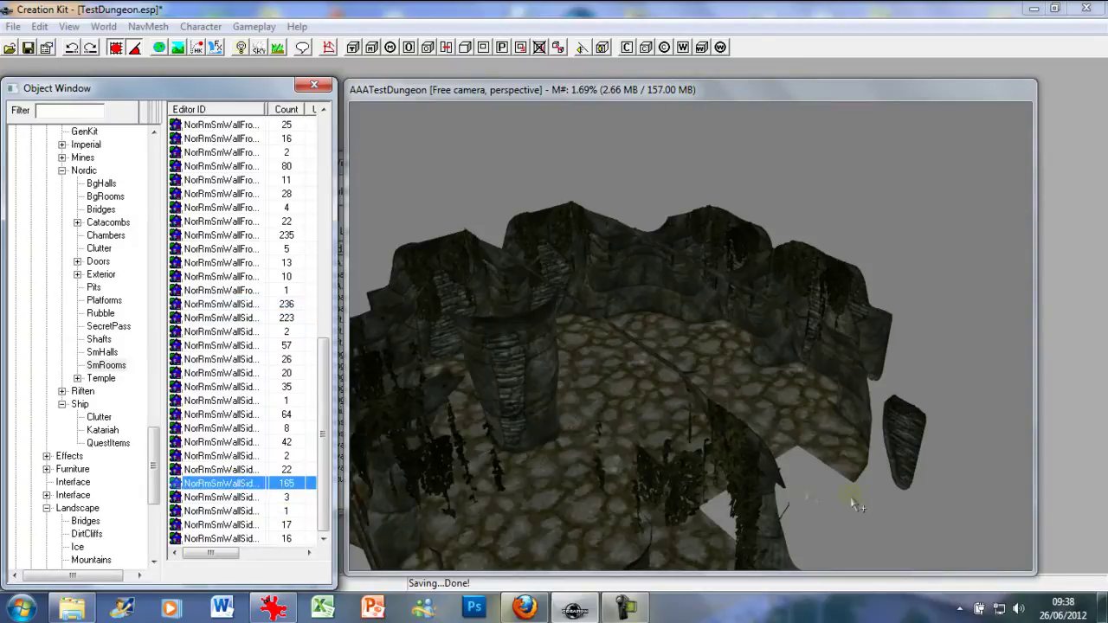
{"action": "left_click_drag", "start_coordinate": [836, 452], "coordinate": [873, 498]}
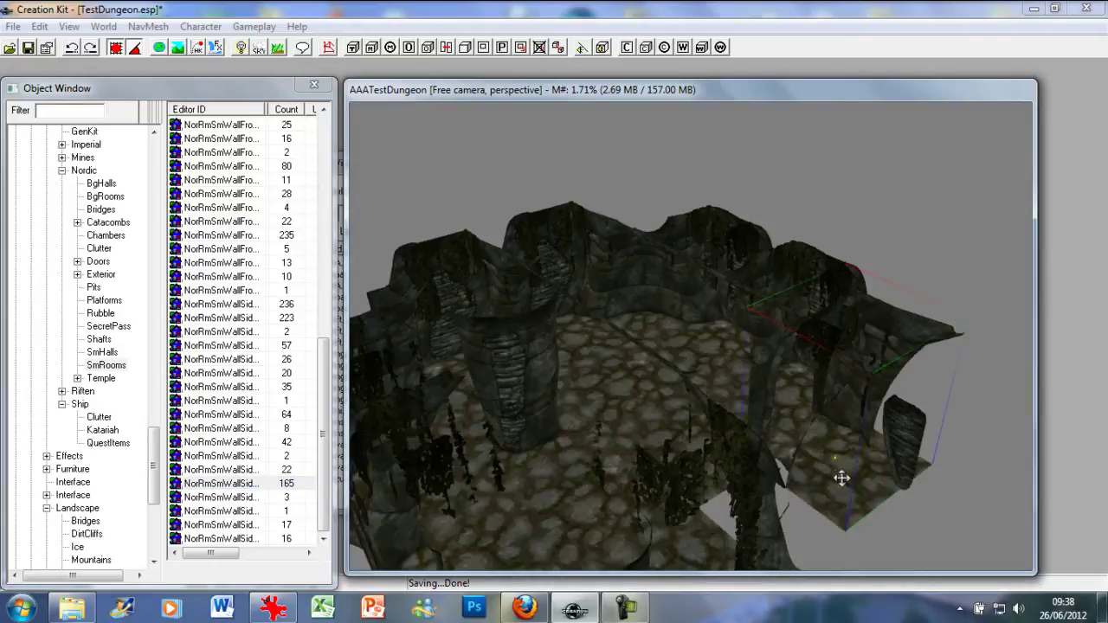
{"action": "key", "text": "Caps_Lock"}
{"action": "key", "text": "Caps_Lock"}
{"action": "middle_click_drag", "start_coordinate": [854, 481], "coordinate": [899, 479], "text": "shift"}
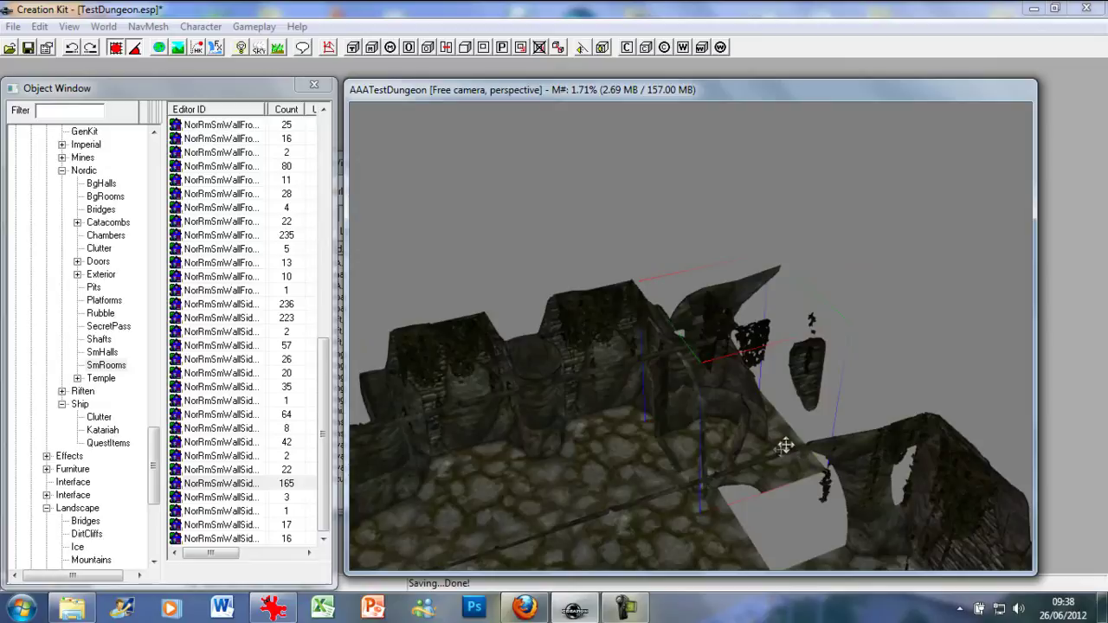
Rotate the new side wall piece to face the room, snap it into the gap, and save the plugin
{"action": "left_click_drag", "start_coordinate": [728, 309], "coordinate": [842, 332]}
{"action": "middle_click_drag", "start_coordinate": [842, 331], "coordinate": [814, 366]}
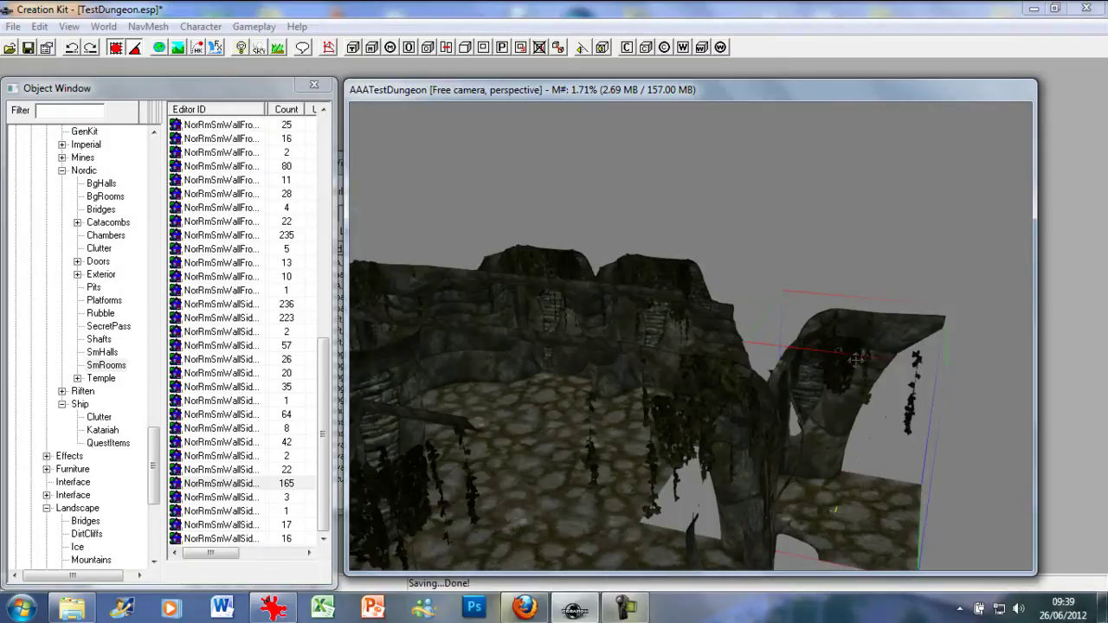
{"action": "right_click_drag", "start_coordinate": [856, 358], "coordinate": [925, 358]}
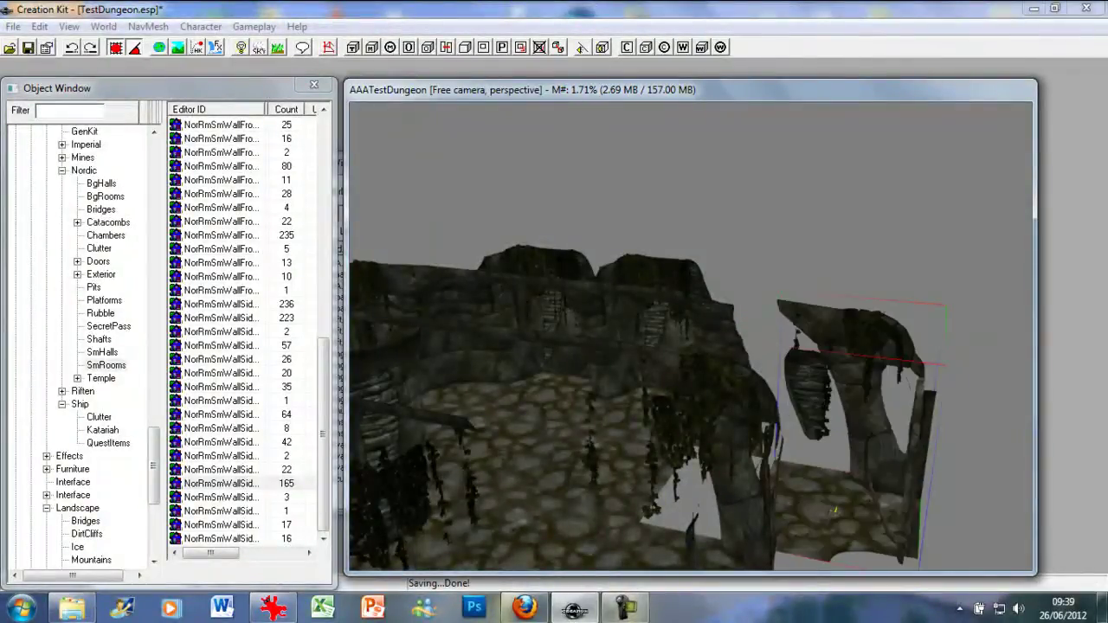
{"action": "middle_click_drag", "start_coordinate": [857, 353], "coordinate": [863, 414], "text": "shift"}
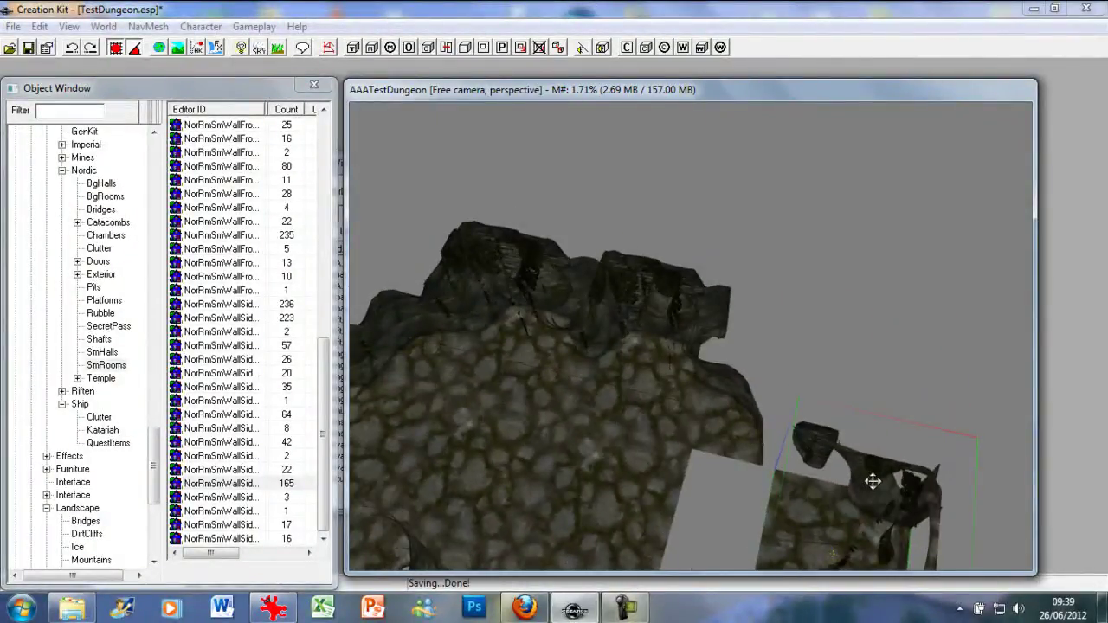
{"action": "left_click_drag", "start_coordinate": [872, 481], "coordinate": [765, 456]}
{"action": "middle_click_drag", "start_coordinate": [769, 455], "coordinate": [730, 447], "text": "shift"}
{"action": "left_click", "coordinate": [27, 49]}
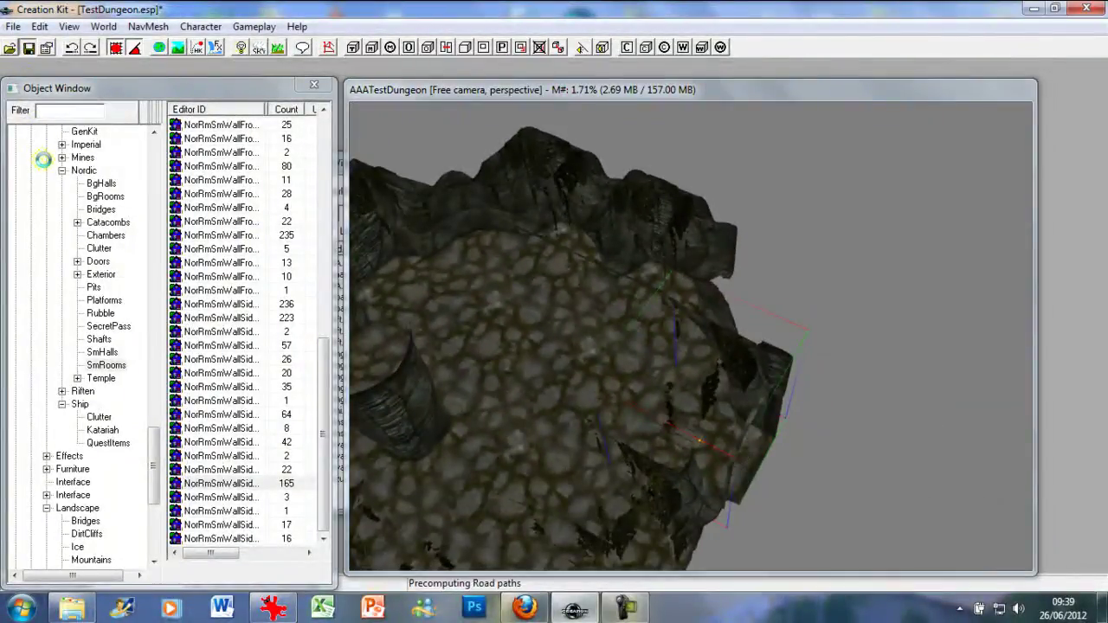
Add a NorHallSm1way01 hall piece outside the new opening, turn it in line with the passage, and move it away from the room
{"action": "middle_click_drag", "start_coordinate": [782, 371], "coordinate": [750, 356], "text": "shift"}
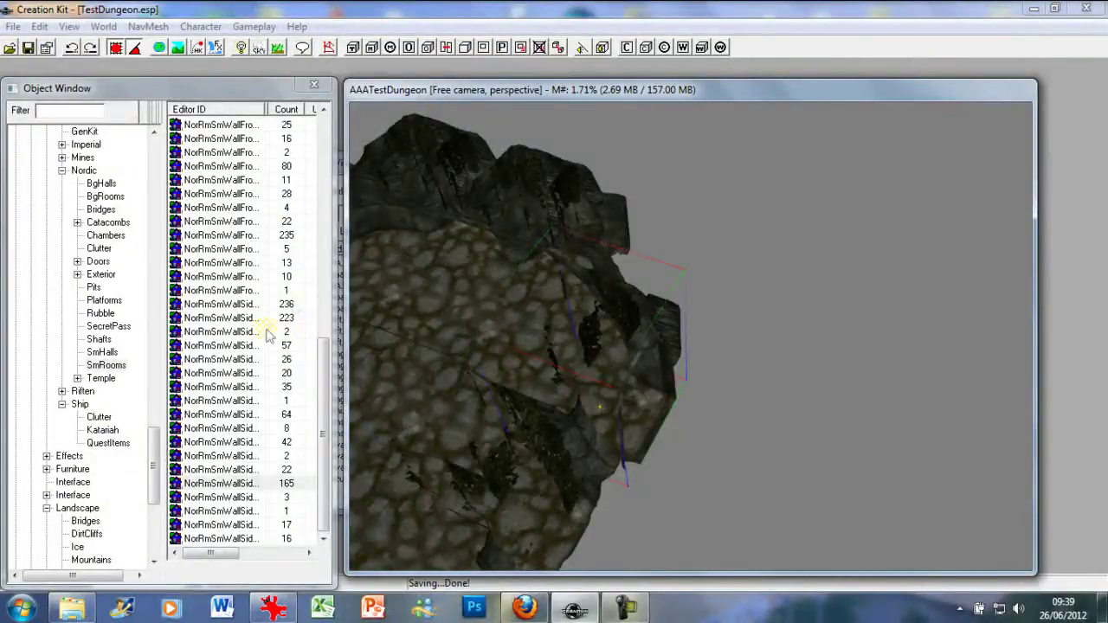
{"action": "left_click", "coordinate": [102, 352]}
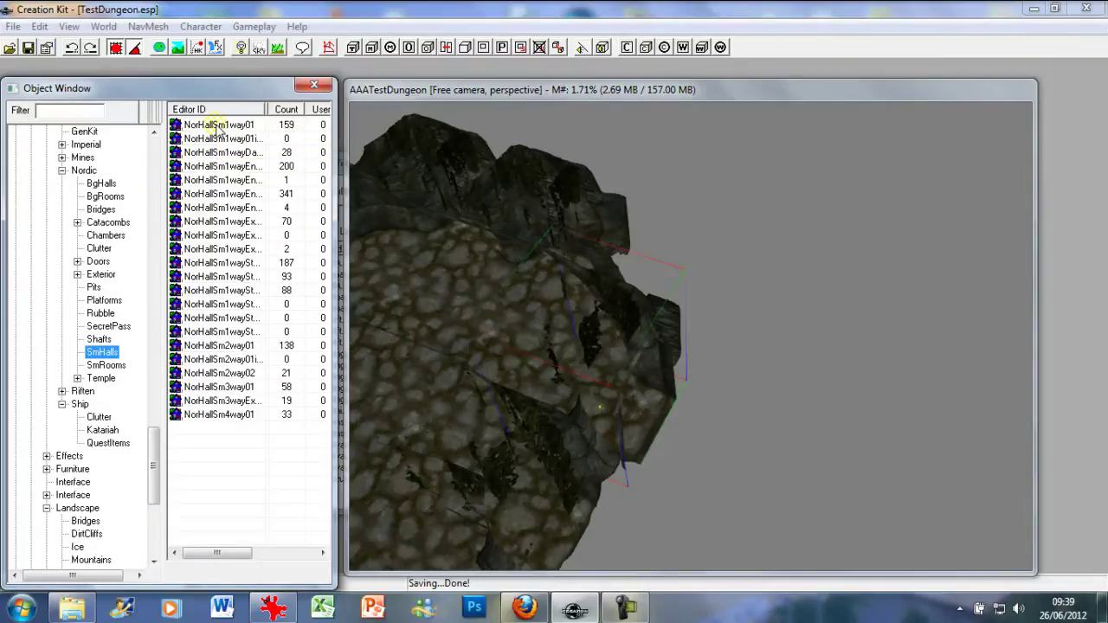
{"action": "left_click_drag", "start_coordinate": [216, 127], "coordinate": [493, 258]}
{"action": "left_click_drag", "start_coordinate": [619, 389], "coordinate": [755, 435]}
{"action": "right_click_drag", "start_coordinate": [755, 435], "coordinate": [790, 435]}
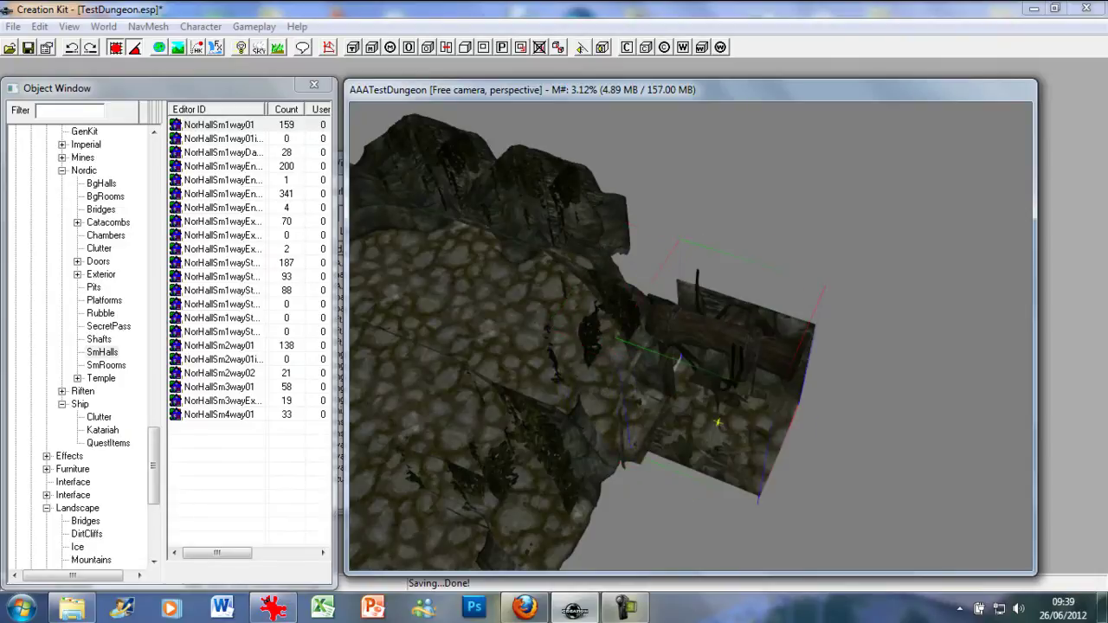
{"action": "left_click_drag", "start_coordinate": [744, 425], "coordinate": [841, 462]}
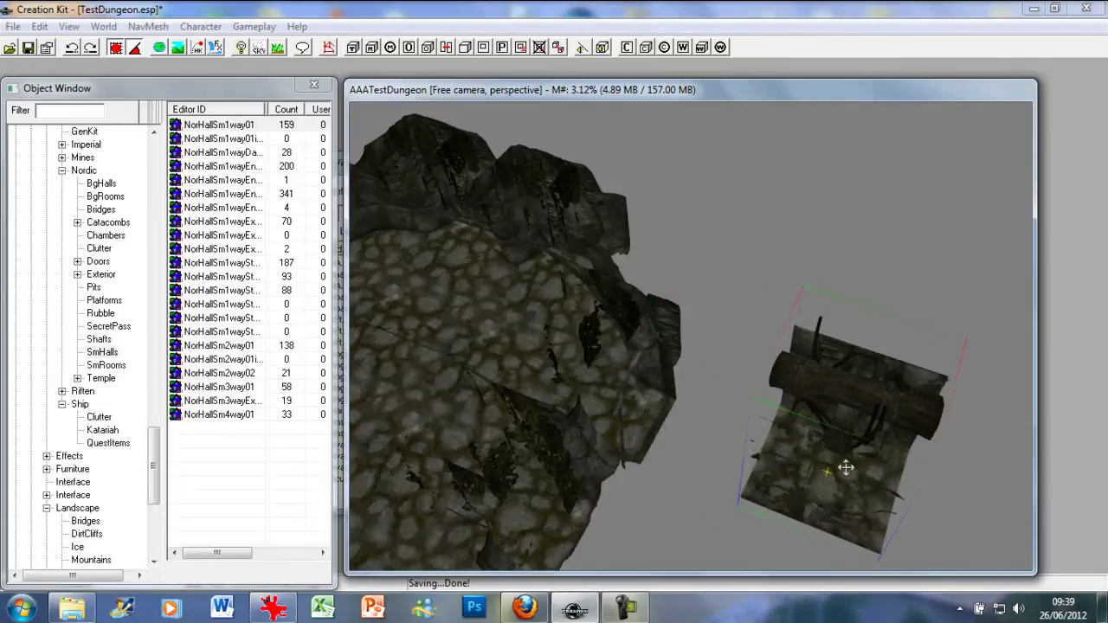
Try a NorHallSm1wayEx hall variant between the room opening and the NorHallSm1way01 piece
{"action": "left_click", "coordinate": [208, 140]}
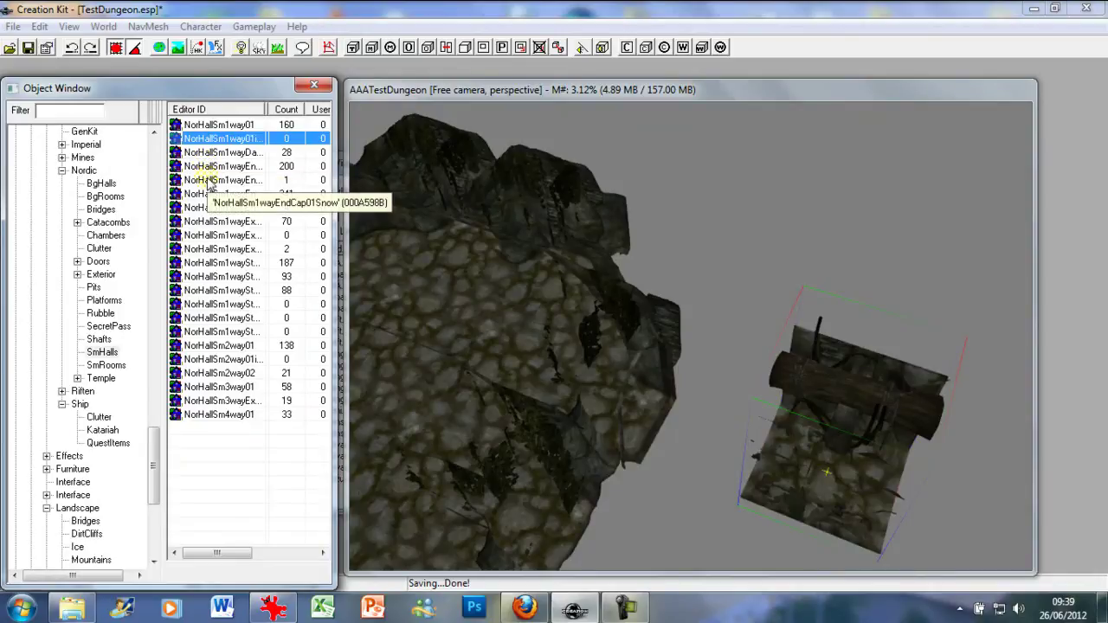
{"action": "left_click", "coordinate": [248, 221]}
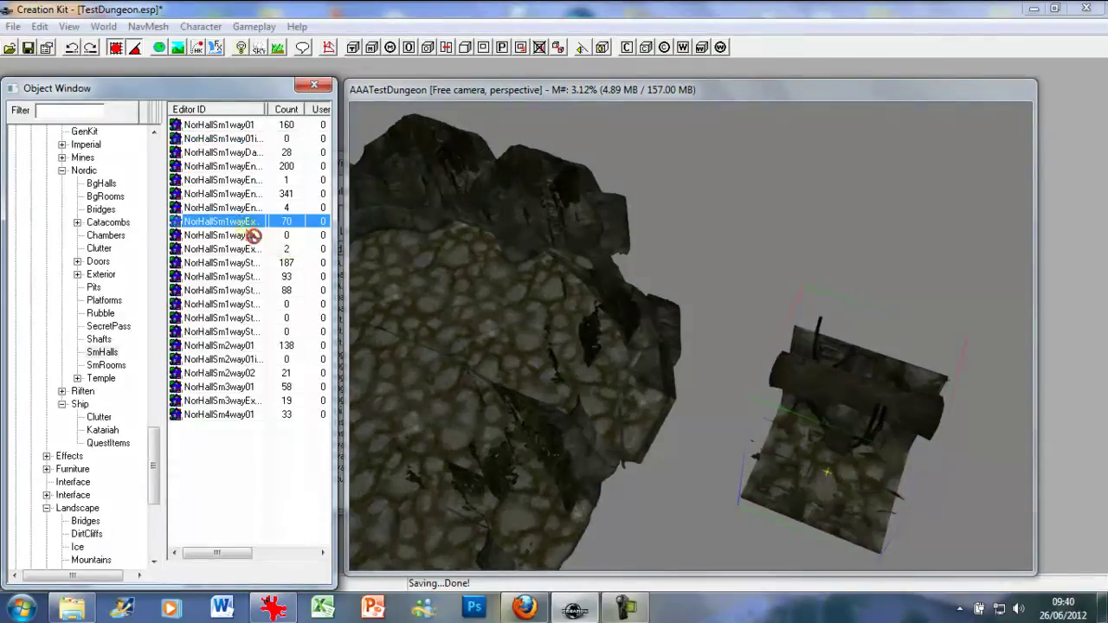
{"action": "mouse_move", "coordinate": [689, 431]}
{"action": "left_mouse_down"}
{"action": "mouse_move", "coordinate": [677, 423]}
{"action": "mouse_move", "coordinate": [704, 432]}
{"action": "left_mouse_up"}
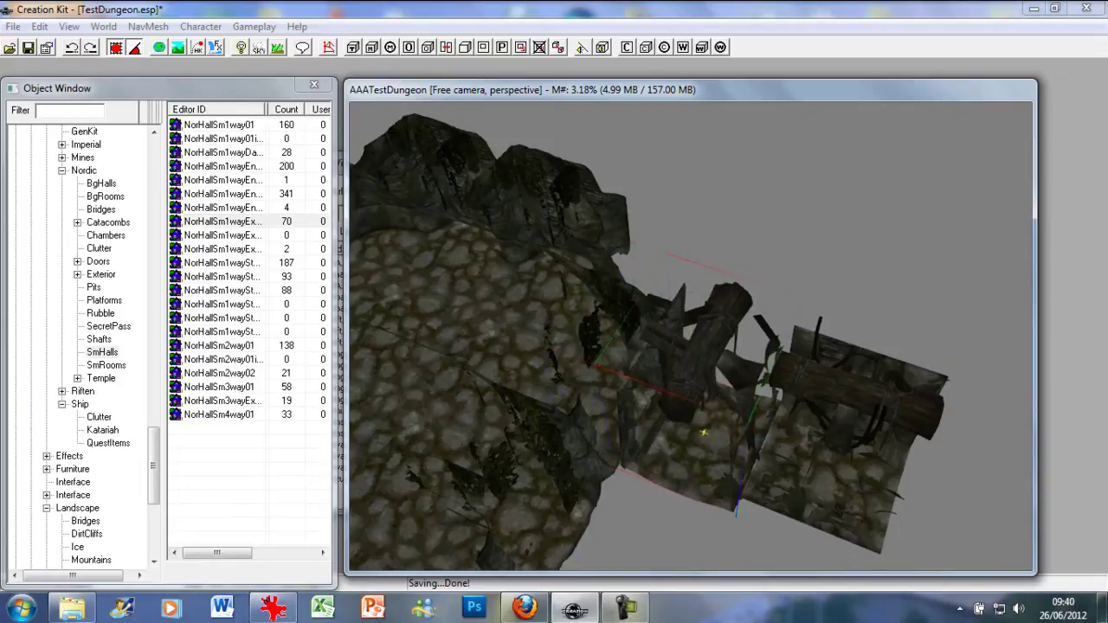
{"action": "right_click", "coordinate": [700, 398]}
{"action": "left_click", "coordinate": [912, 425]}
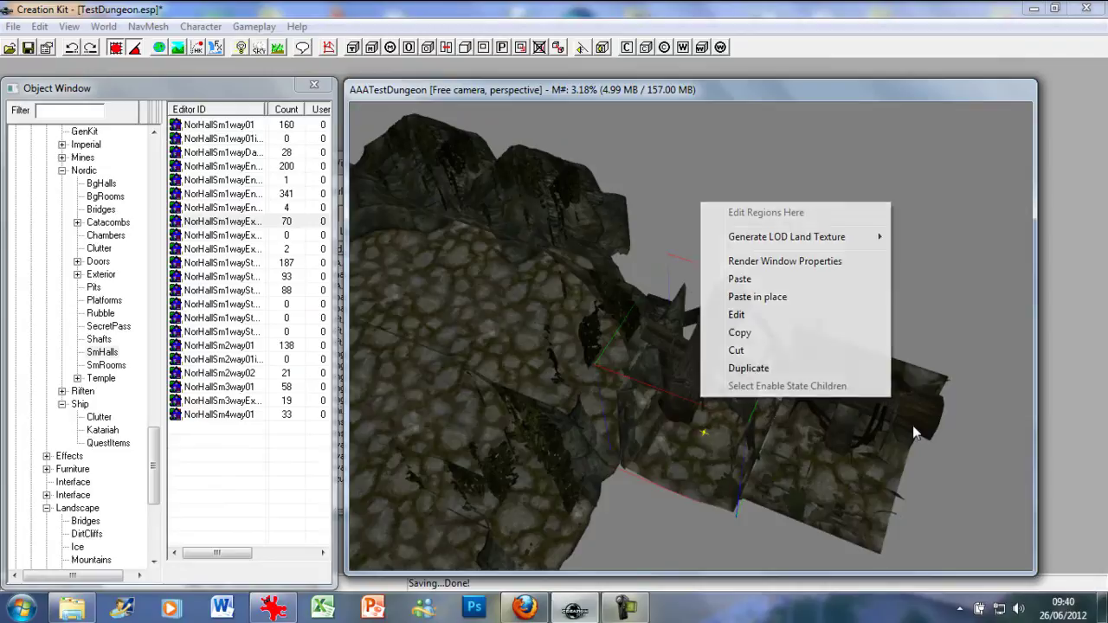
Move the NorHallSm1way01 piece farther from the room to make space for connecting pieces
{"action": "middle_click_drag", "start_coordinate": [907, 414], "coordinate": [843, 511], "text": "shift"}
{"action": "left_click", "coordinate": [826, 471]}
{"action": "left_click_drag", "start_coordinate": [825, 466], "coordinate": [956, 490]}
Shift and rotate the NorHallSm1wayEx piece to test its fit against the room opening, and delete it
{"action": "left_click", "coordinate": [679, 373]}
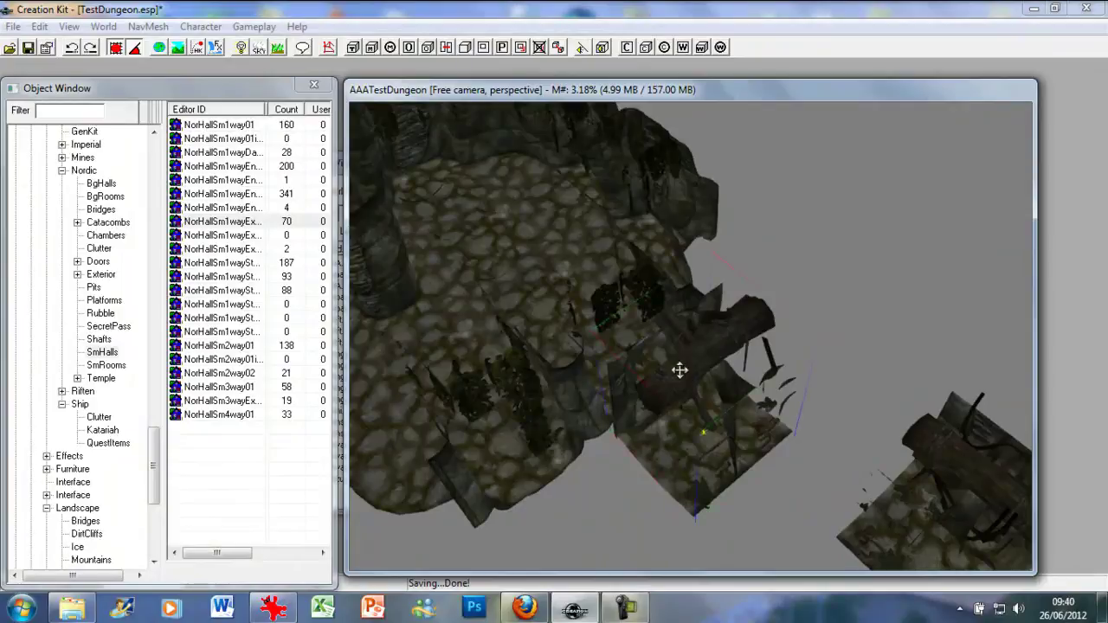
{"action": "left_click_drag", "start_coordinate": [678, 370], "coordinate": [765, 373]}
{"action": "right_click_drag", "start_coordinate": [764, 373], "coordinate": [806, 373]}
{"action": "right_click_drag", "start_coordinate": [769, 442], "coordinate": [768, 441]}
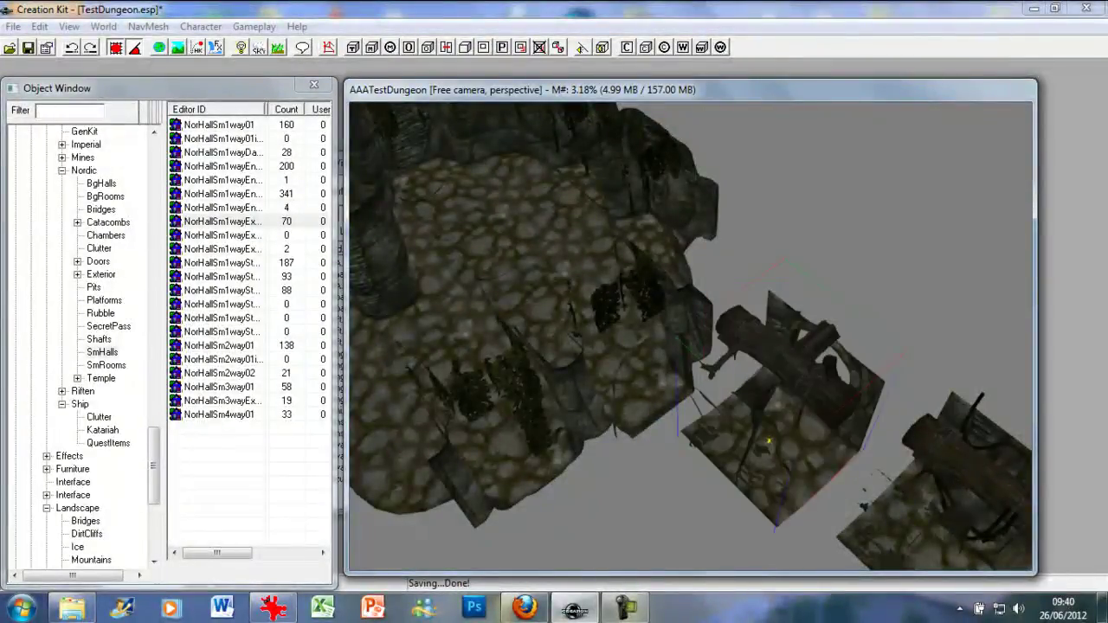
{"action": "key", "text": "Delete"}
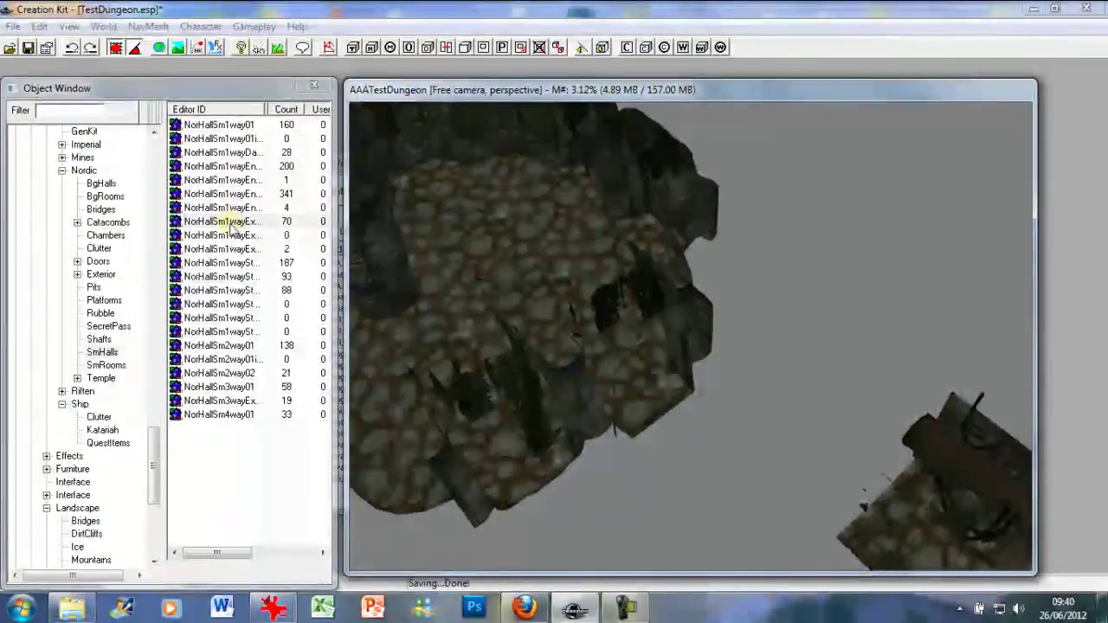
Pick a NorHallSm1waySt hall variant as the connecting piece for the room opening
{"action": "left_click", "coordinate": [219, 277]}
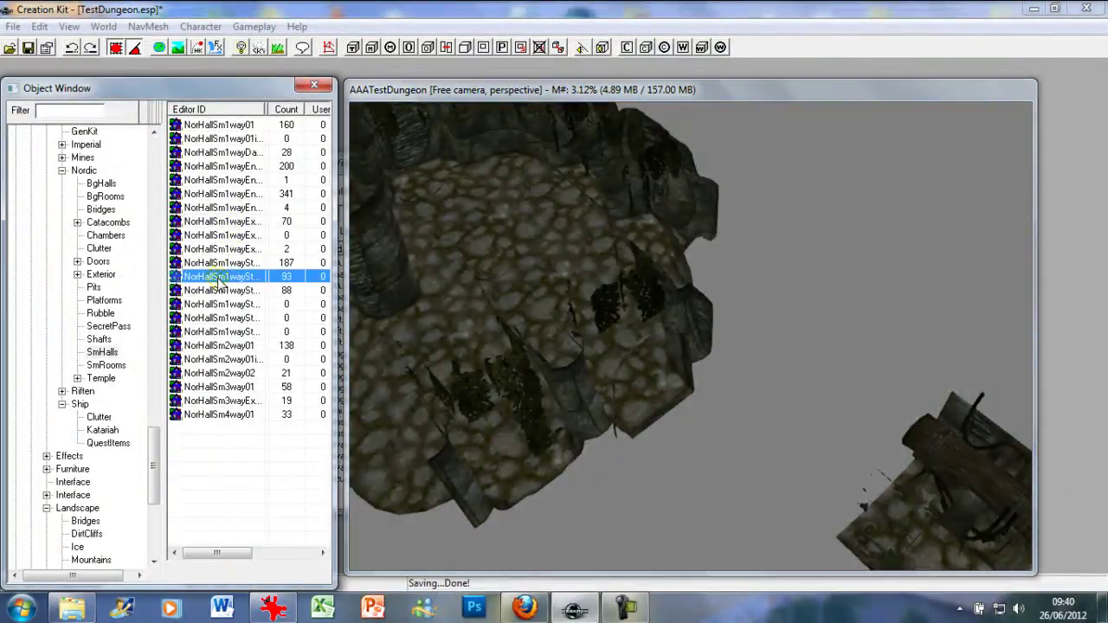